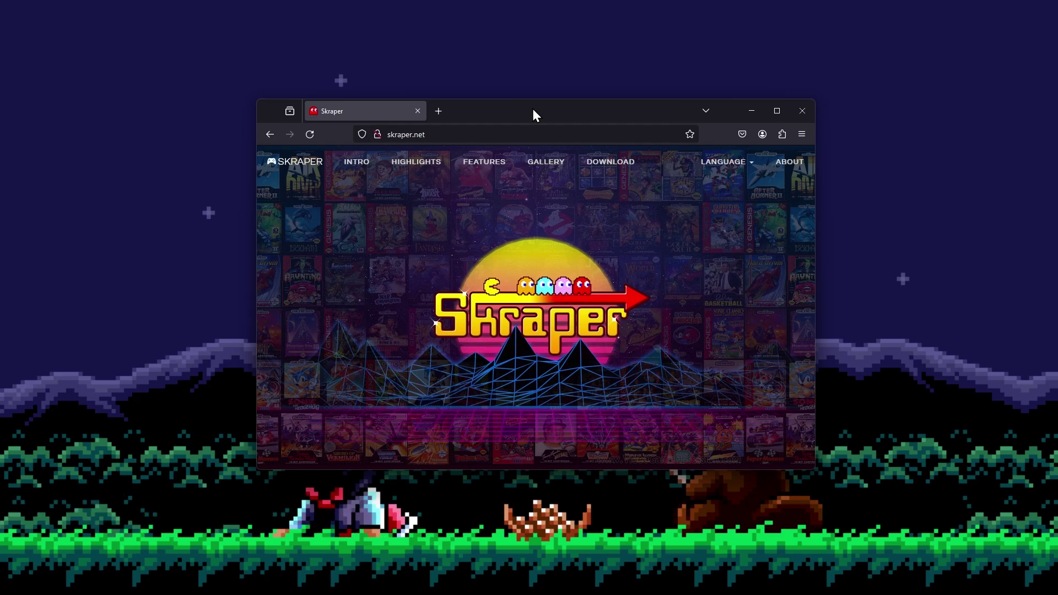
- Open the Download section of the Skraper website to check the available versions
left_click(601, 165)
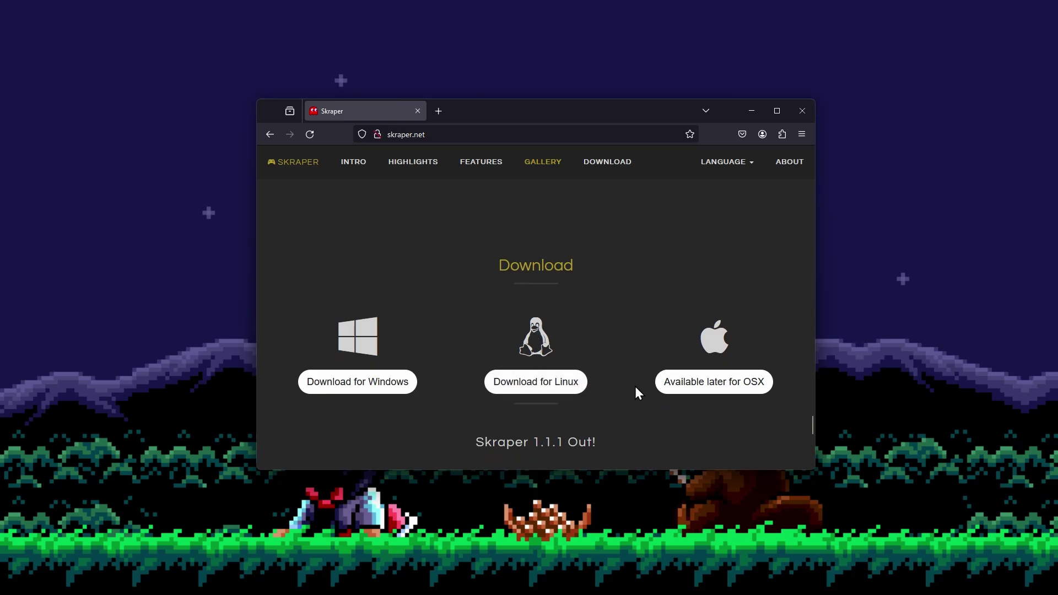
left_click(752, 111)
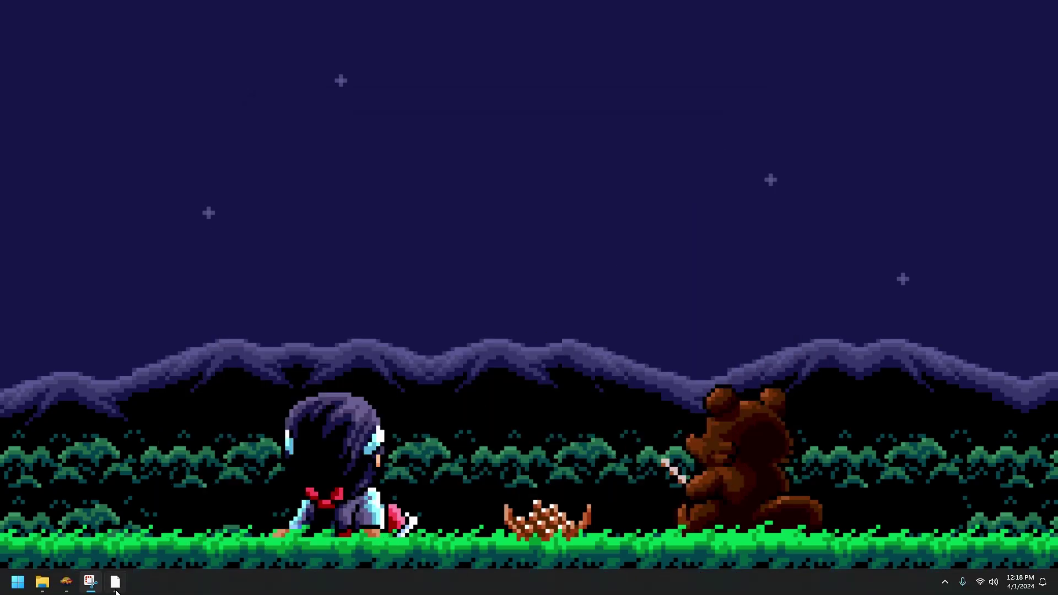
- Switch to Skraper and choose Recalbox as the front-end in the configuration wizard
left_click(67, 582)
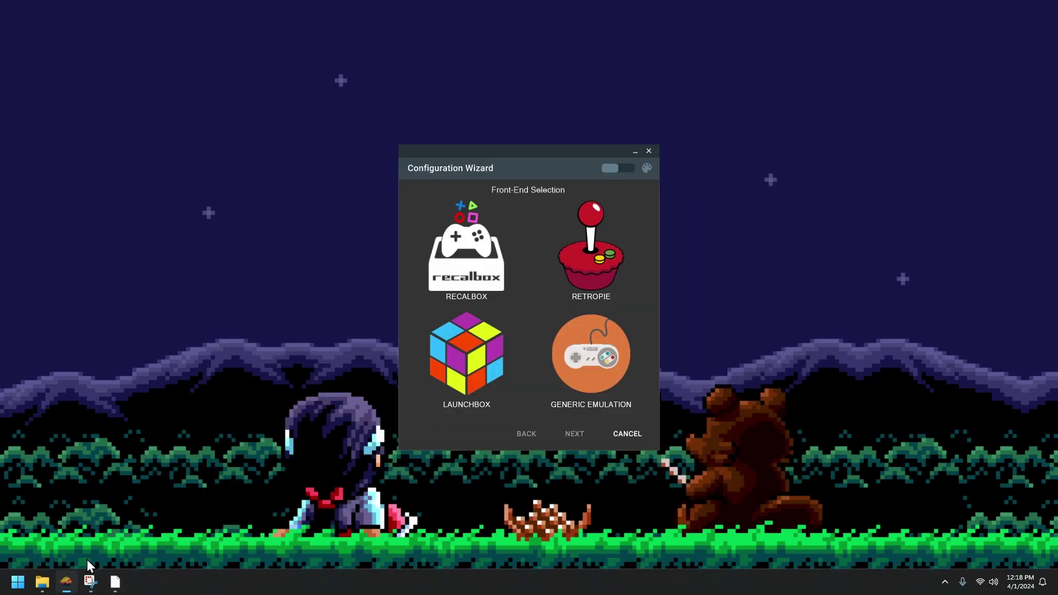
left_click(493, 265)
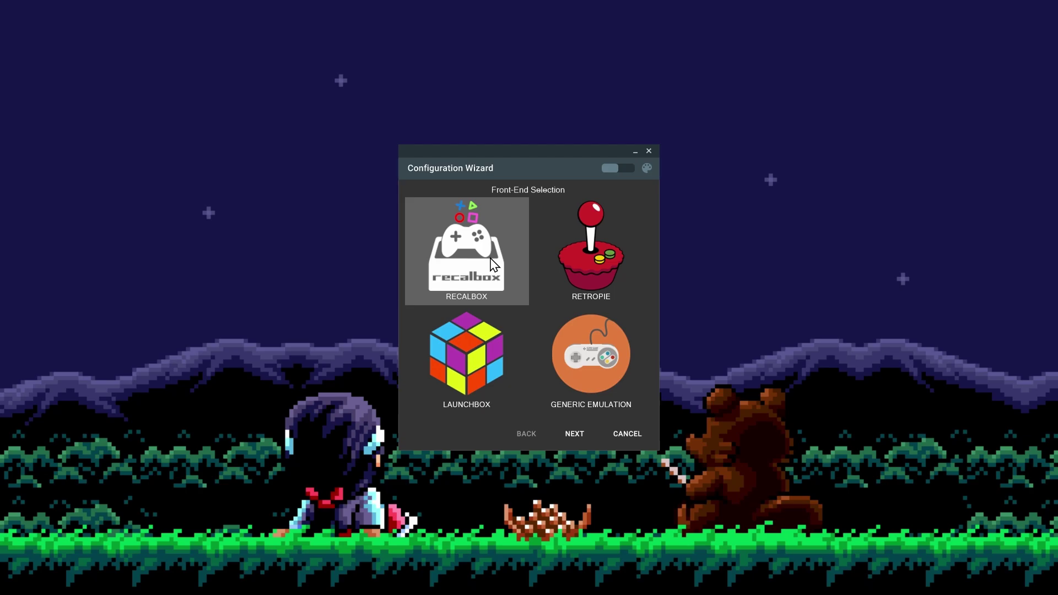
left_click(576, 432)
- Set the wizard's ROM path to the C:\ES-DE-Demo\ROMs folder
left_click(639, 207)
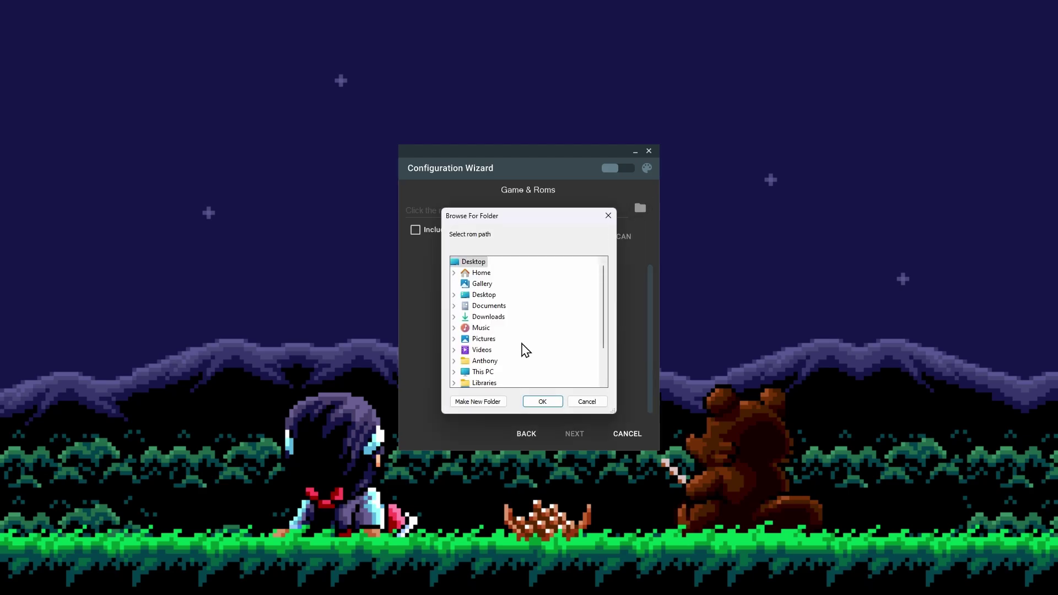
double_click(483, 372)
double_click(502, 382)
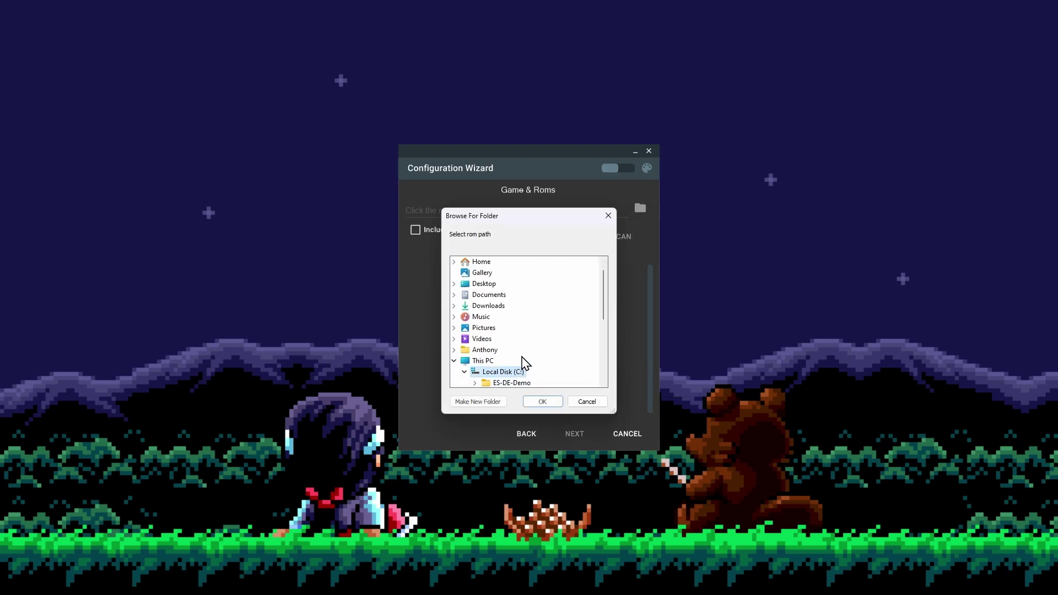
scroll(534, 367, "down", 2)
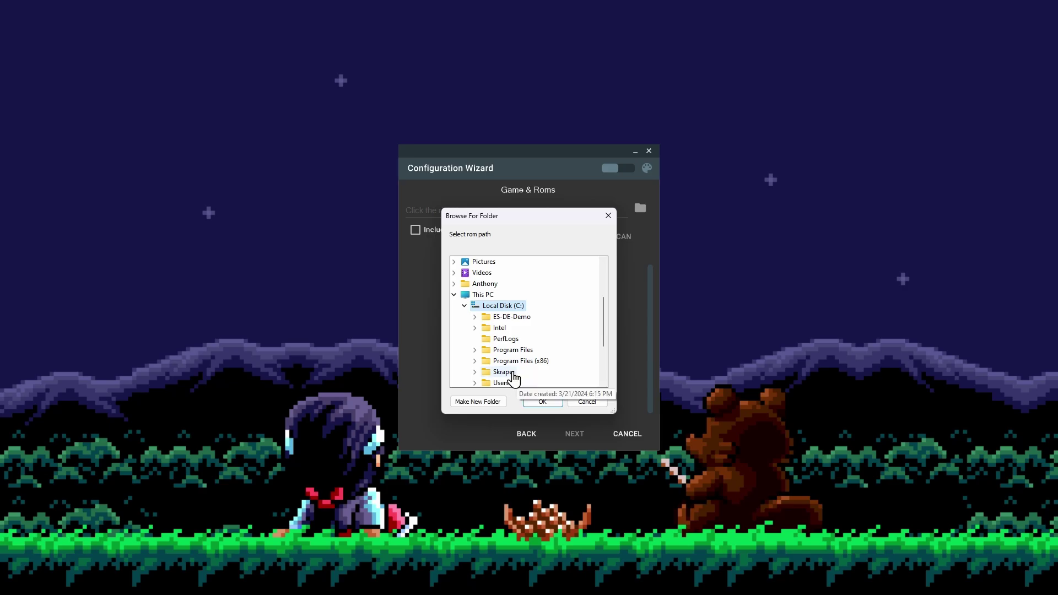
double_click(509, 316)
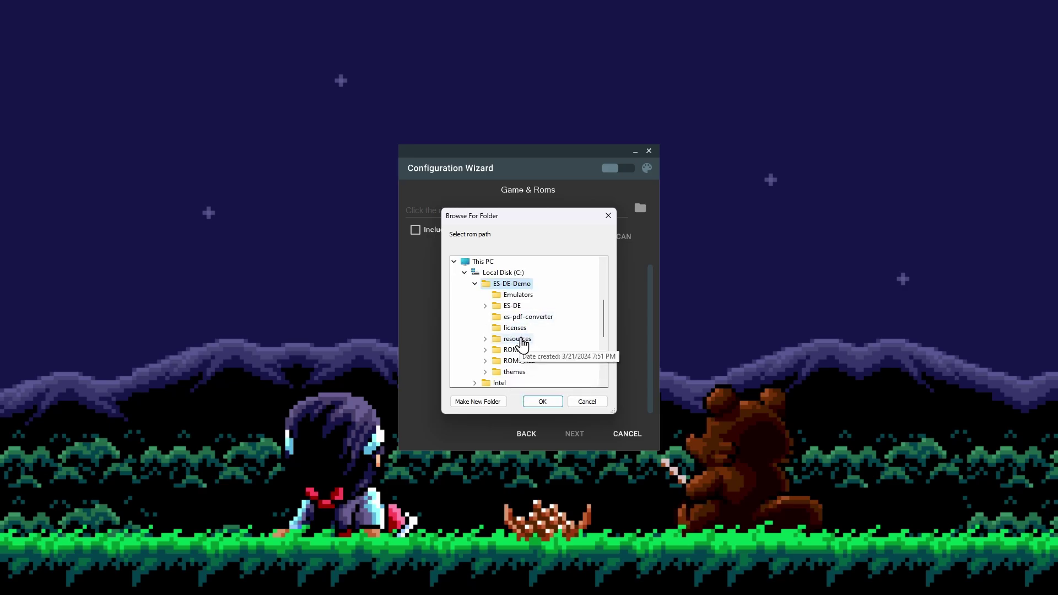
double_click(513, 349)
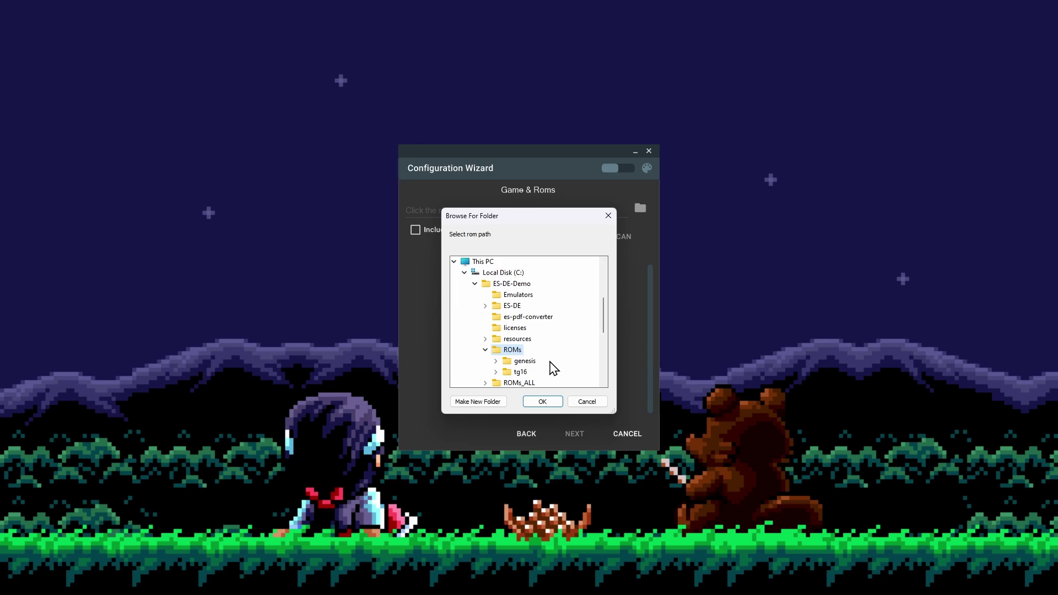
left_click(547, 402)
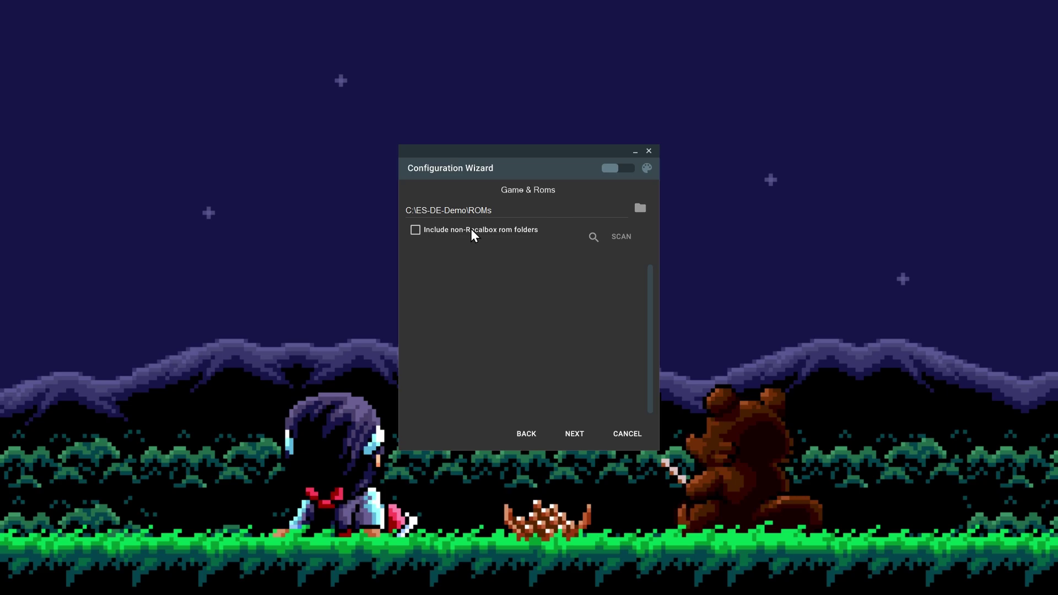
- Include non-Recalbox ROM folders and proceed through the wizard with the default media selection
left_click(472, 236)
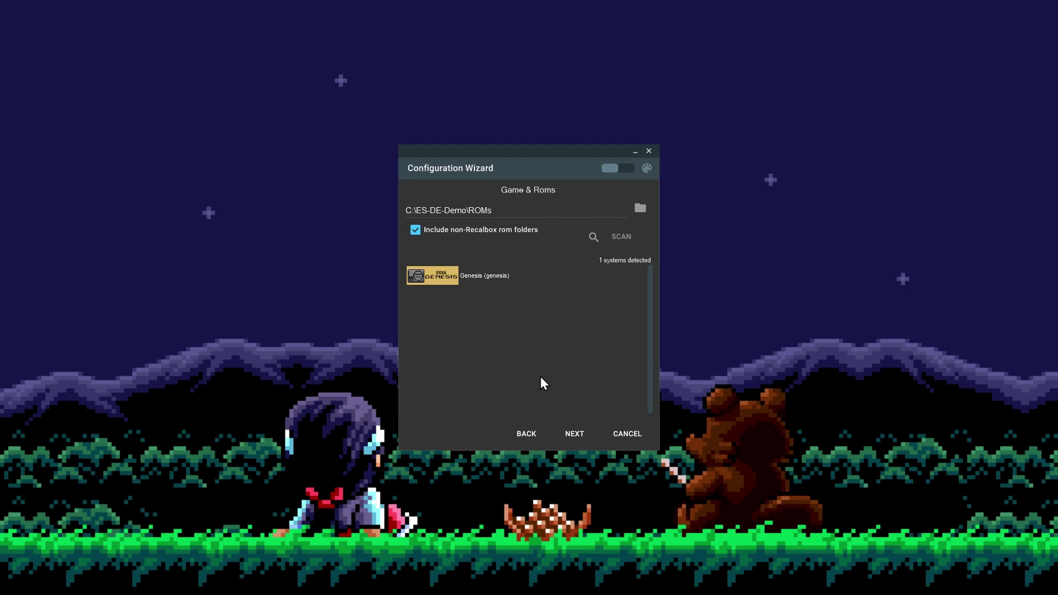
left_click(576, 436)
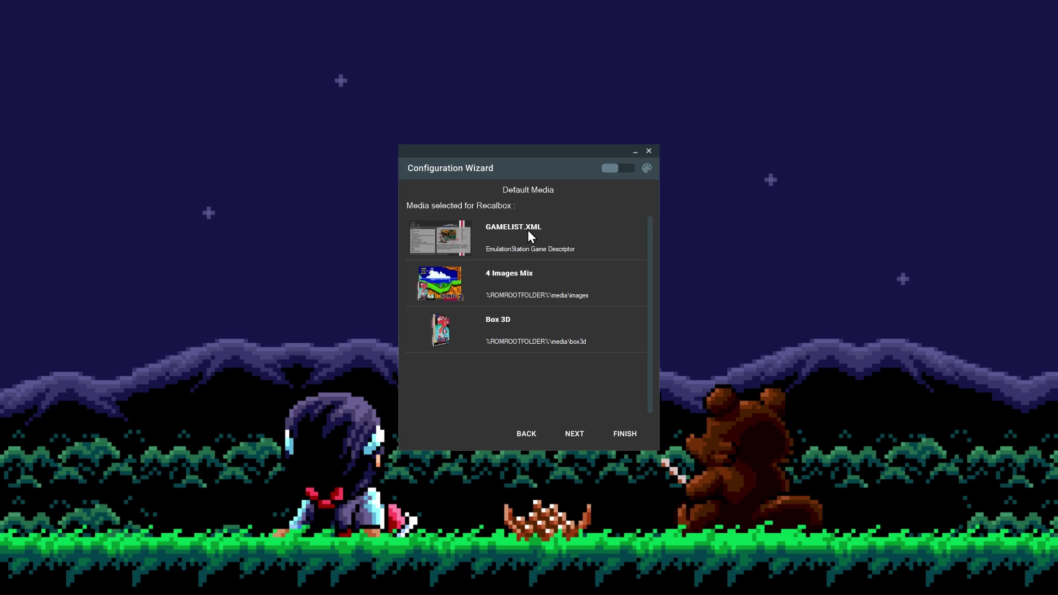
left_click(573, 433)
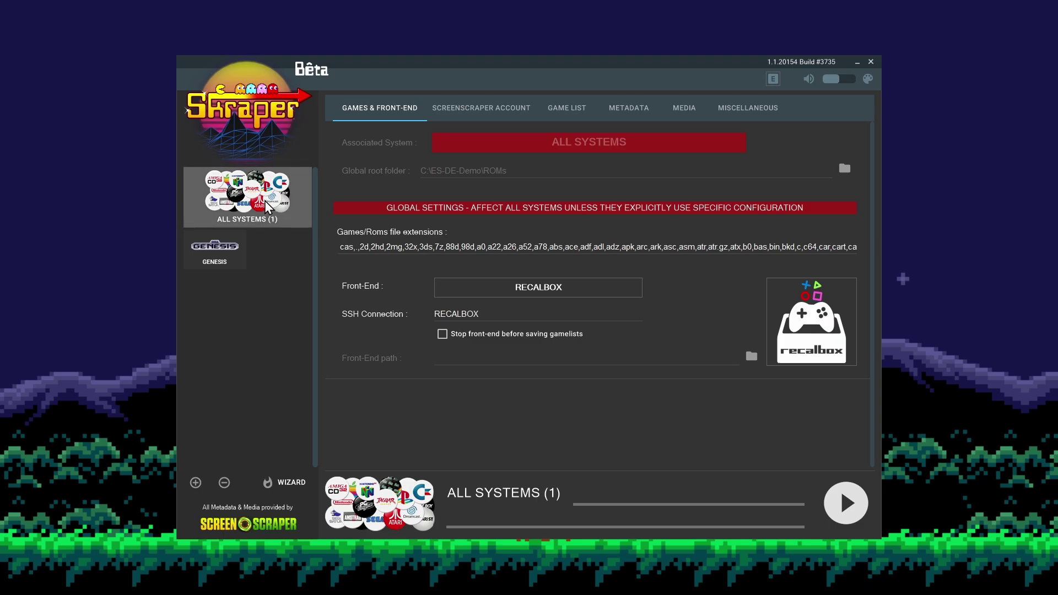
- Add the TurboGrafx-16 system and set its games folder to C:\ES-DE-Demo\ROMs\tg16
left_click(228, 250)
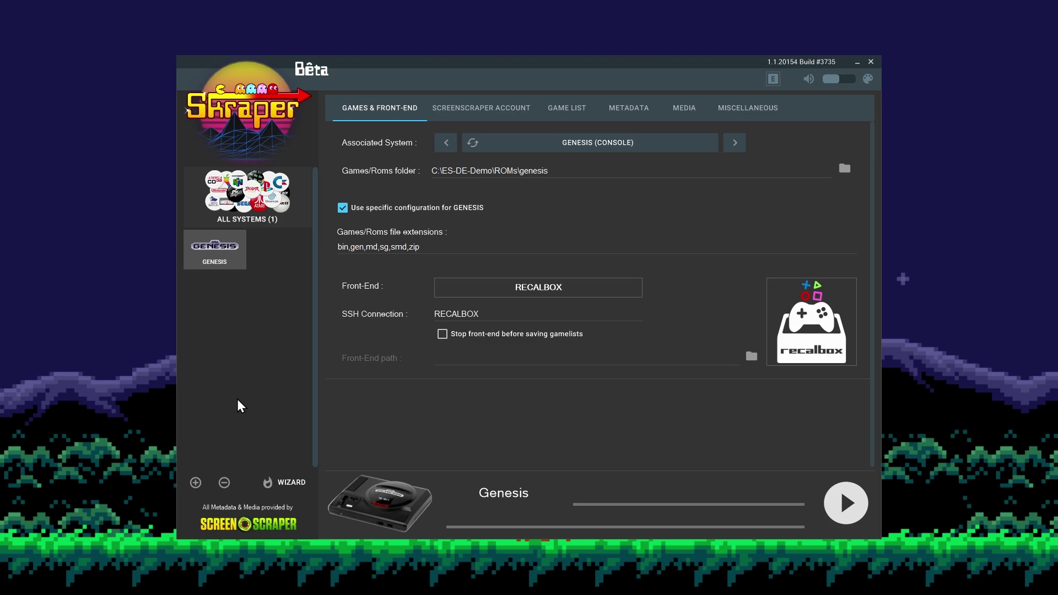
left_click(196, 482)
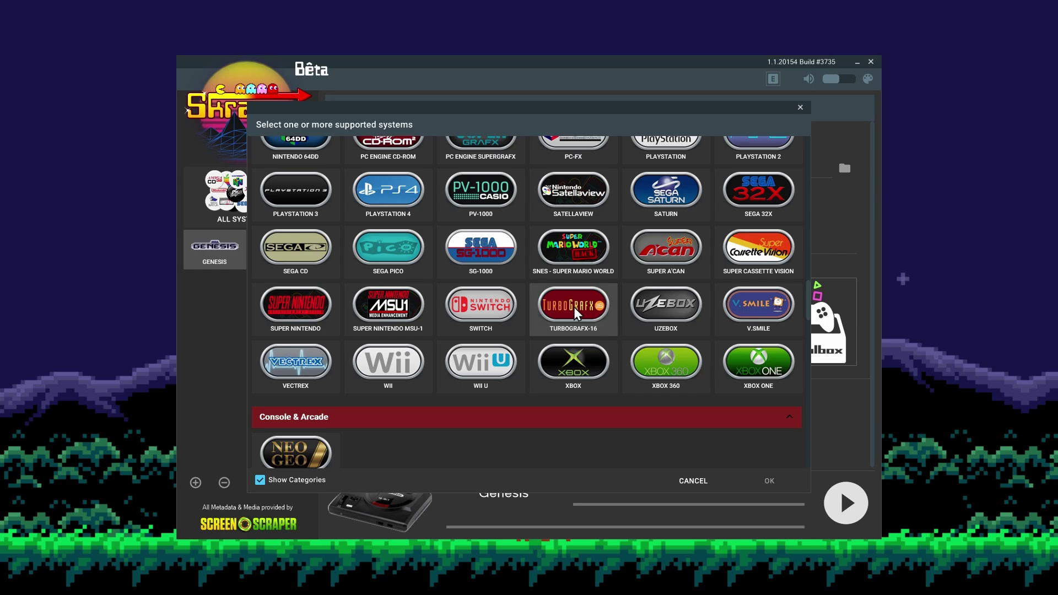
left_click(587, 314)
left_click(765, 480)
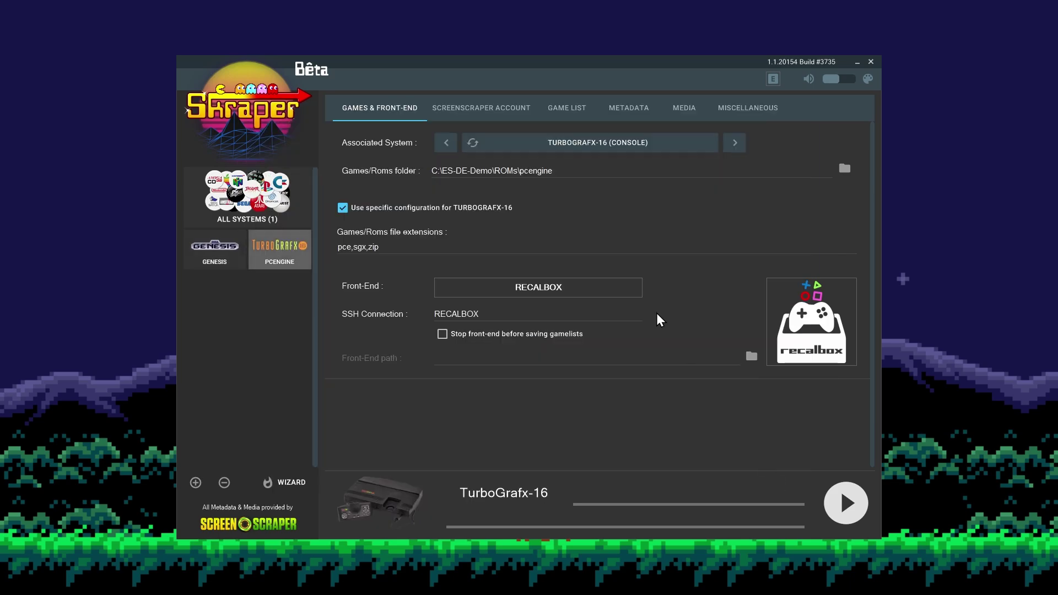
left_click_drag(520, 171, 558, 171)
type("tg16")
- Compare the games and front-end settings of the Genesis and TurboGrafx-16 systems
left_click(223, 252)
left_click(273, 258)
left_click(232, 256)
left_click(272, 256)
left_click(235, 254)
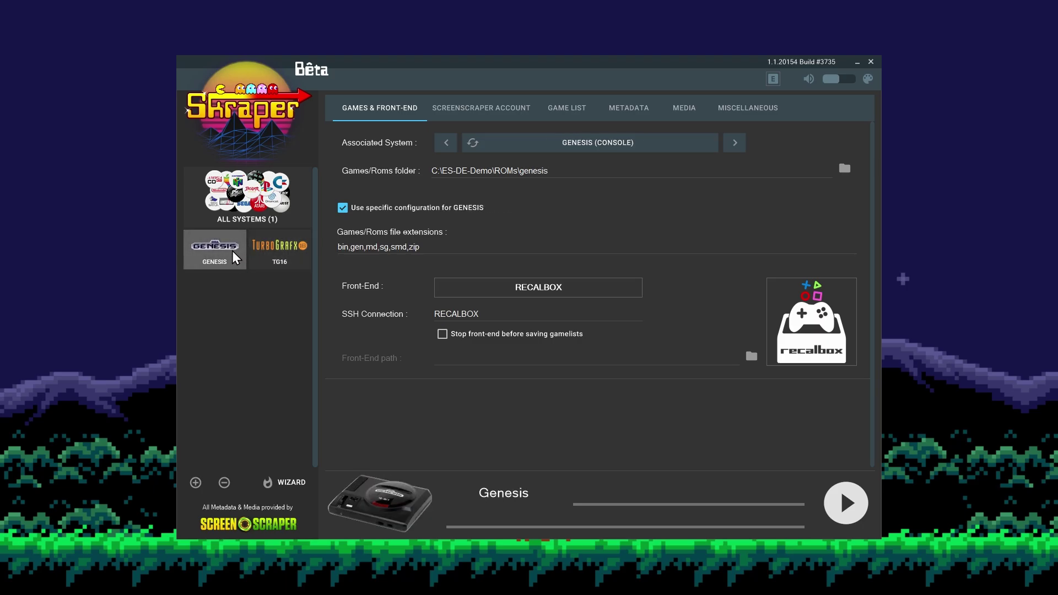
- Turn off the P2K config download and normalized genres in the metadata settings for all systems
left_click(257, 193)
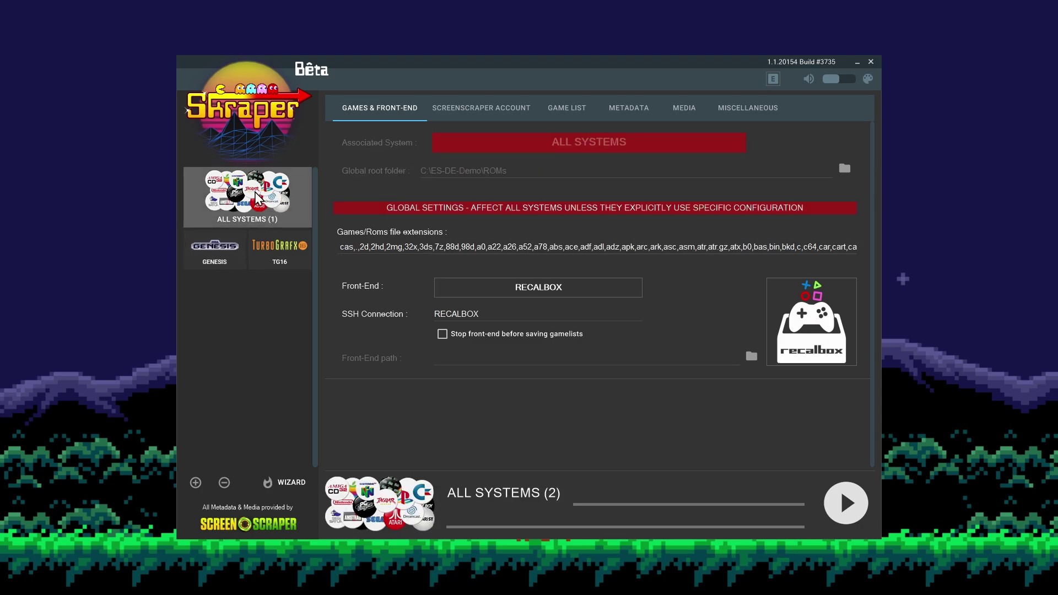
left_click(572, 110)
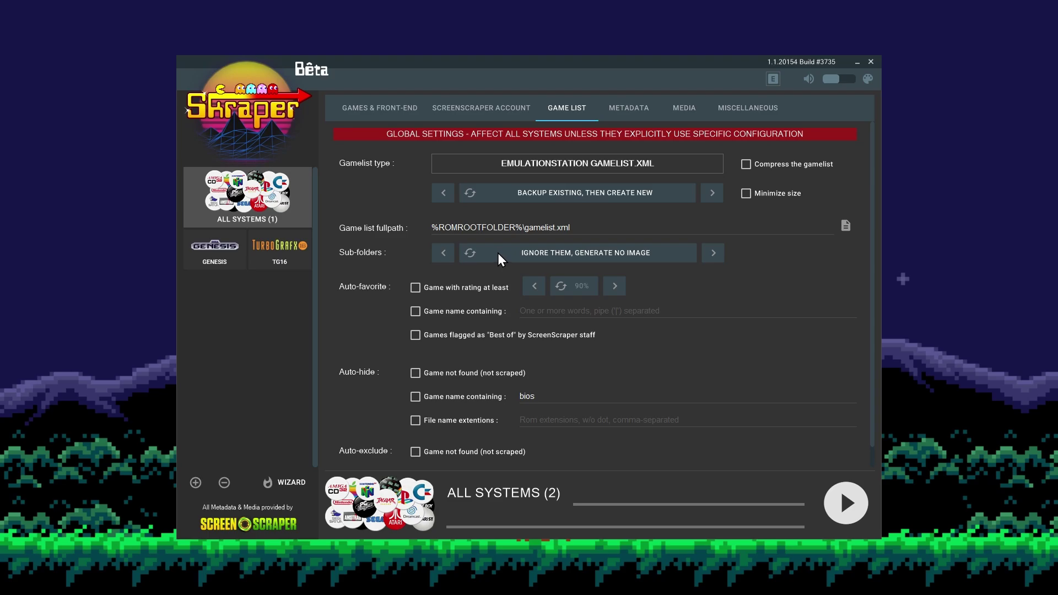
left_click(620, 109)
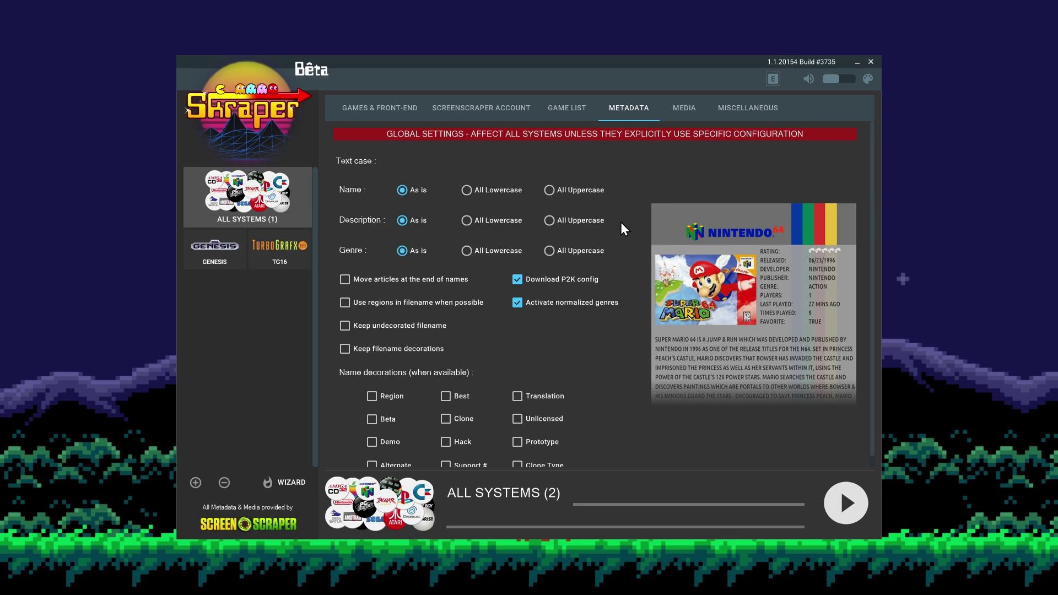
left_click(577, 279)
left_click(582, 302)
- Turn off saving non-scraped ROMs into a file in the global miscellaneous settings
left_click(756, 108)
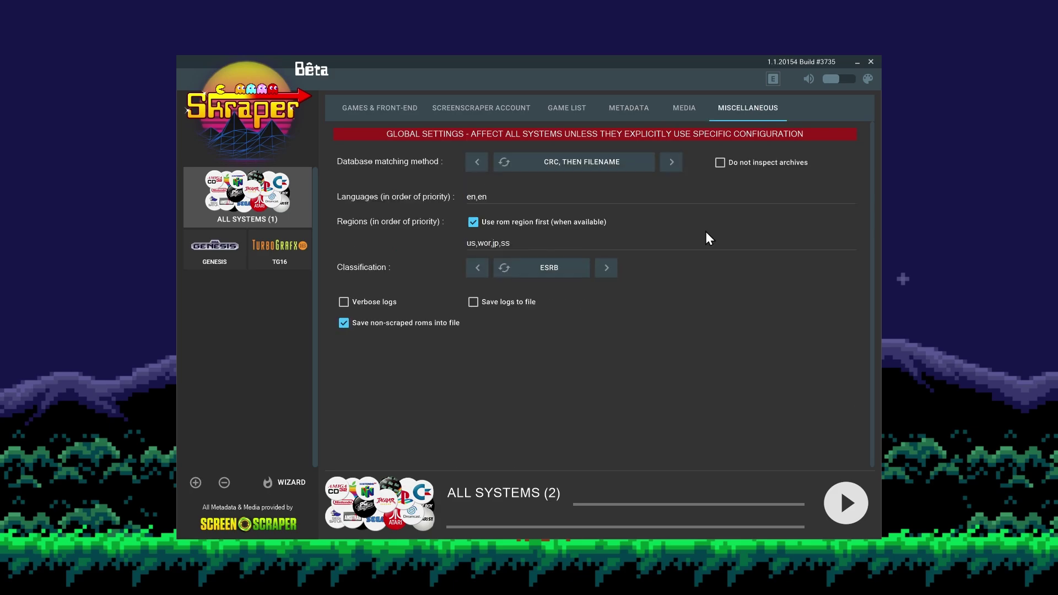
left_click_drag(511, 243, 459, 245)
left_click(389, 322)
- Open the global media settings and examine the media directory names listed in the ES-DE user guide
left_click(685, 110)
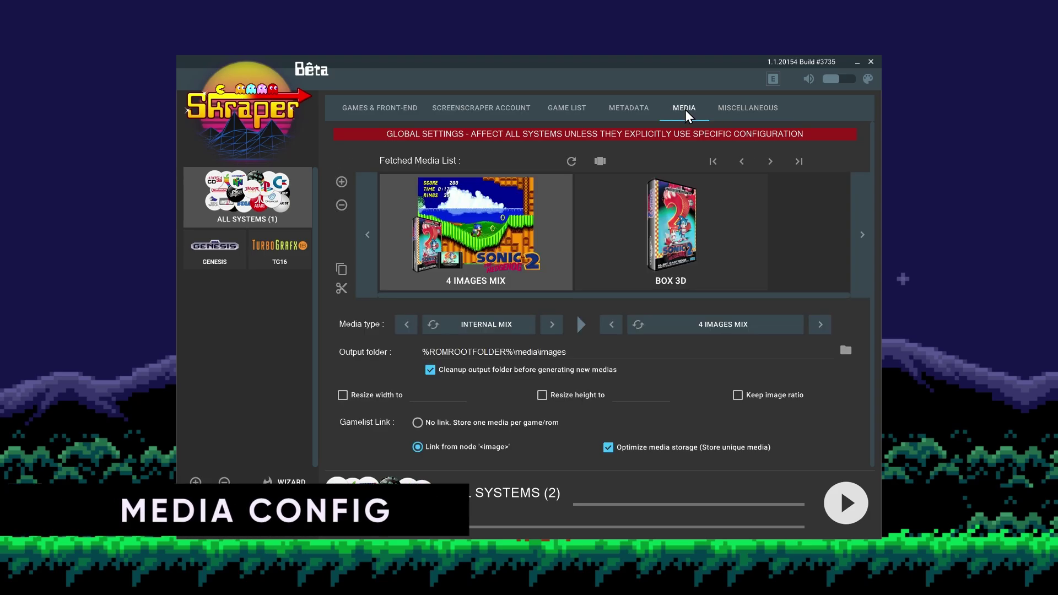
mouse_move(109, 584)
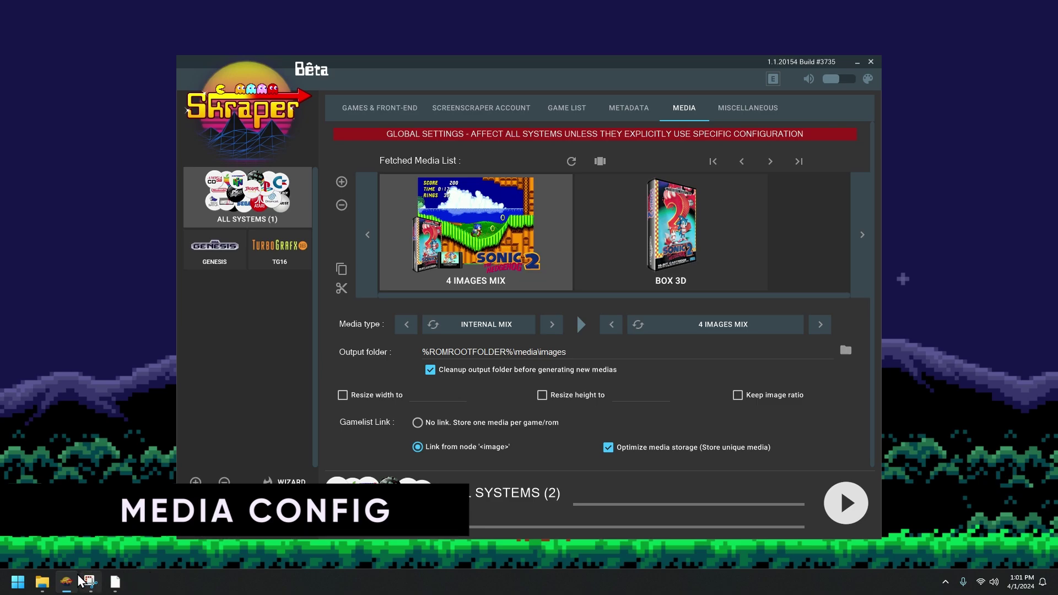
left_click(110, 583)
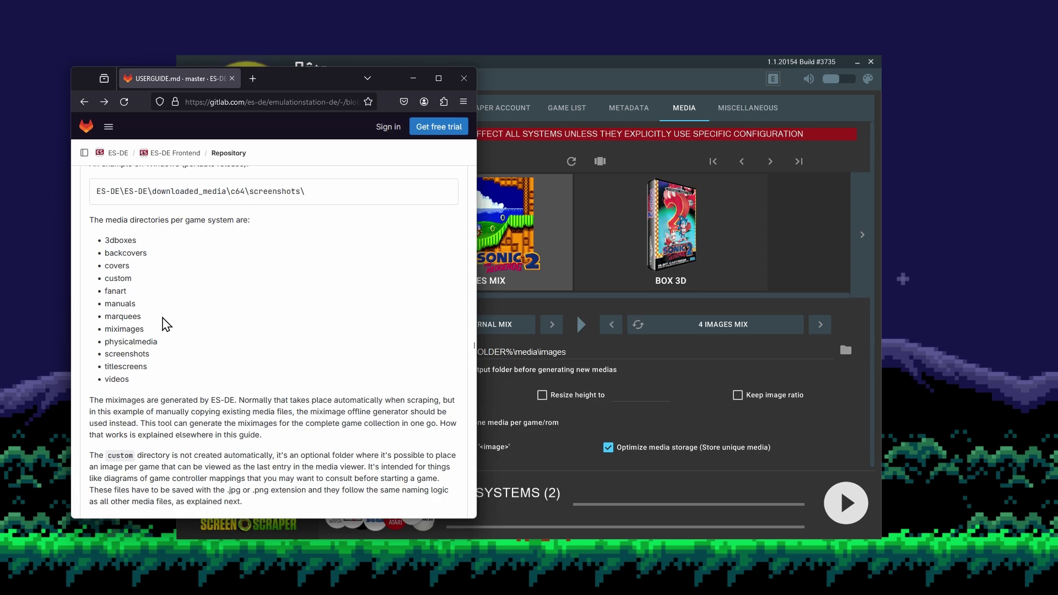
double_click(115, 240)
double_click(139, 252)
left_click(414, 80)
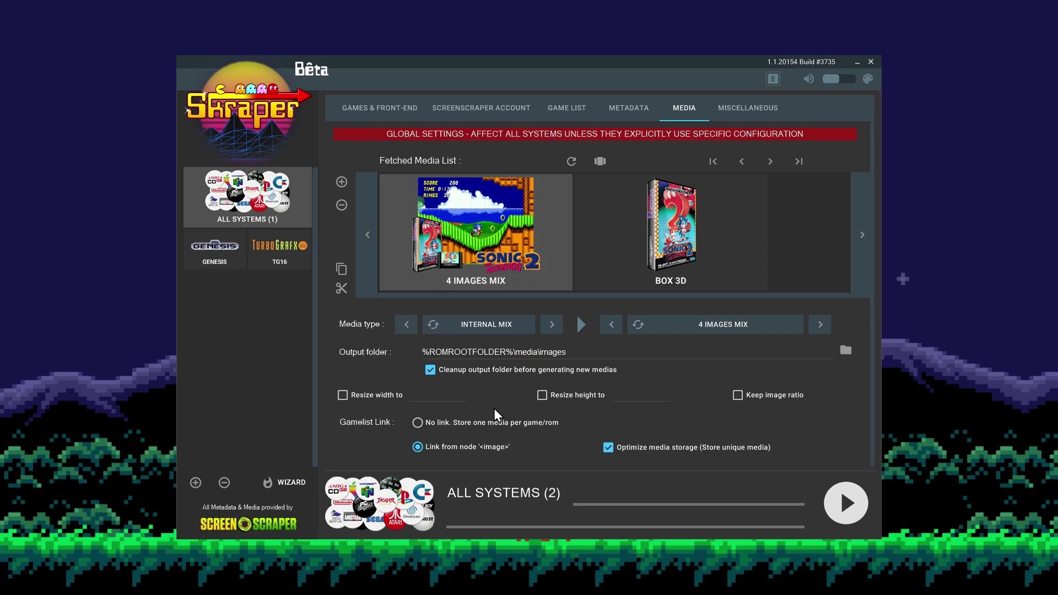
- Set the 4 Images Mix output folder to %ROMROOTFOLDER%\media\miximages, copying the directory name from the ES-DE user guide
left_click_drag(541, 352, 570, 351)
type("i")
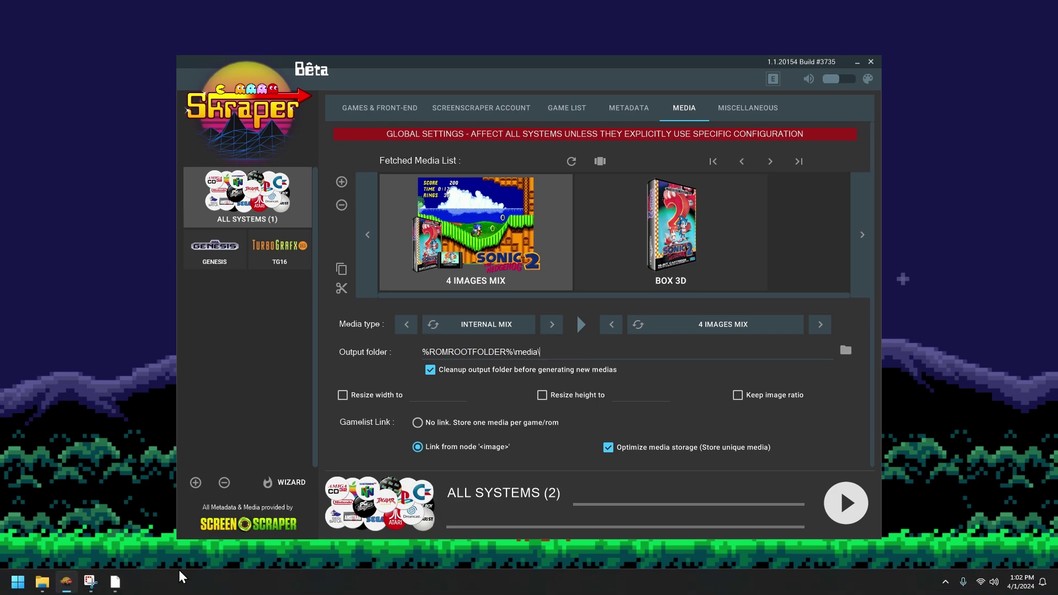
left_click(115, 581)
double_click(123, 329)
key("ctrl+c")
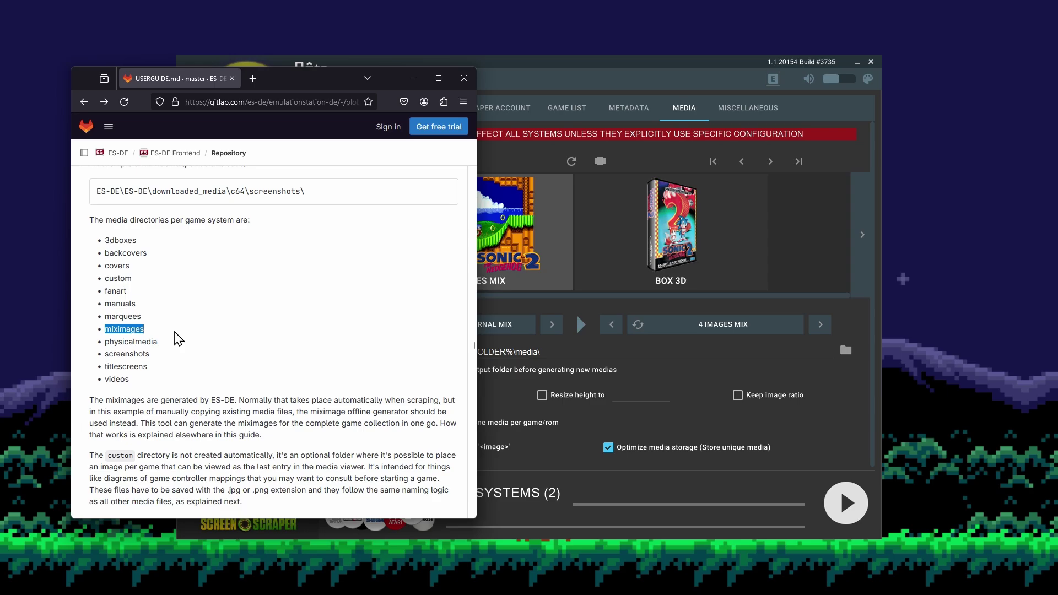
left_click(611, 348)
key("ctrl+v")
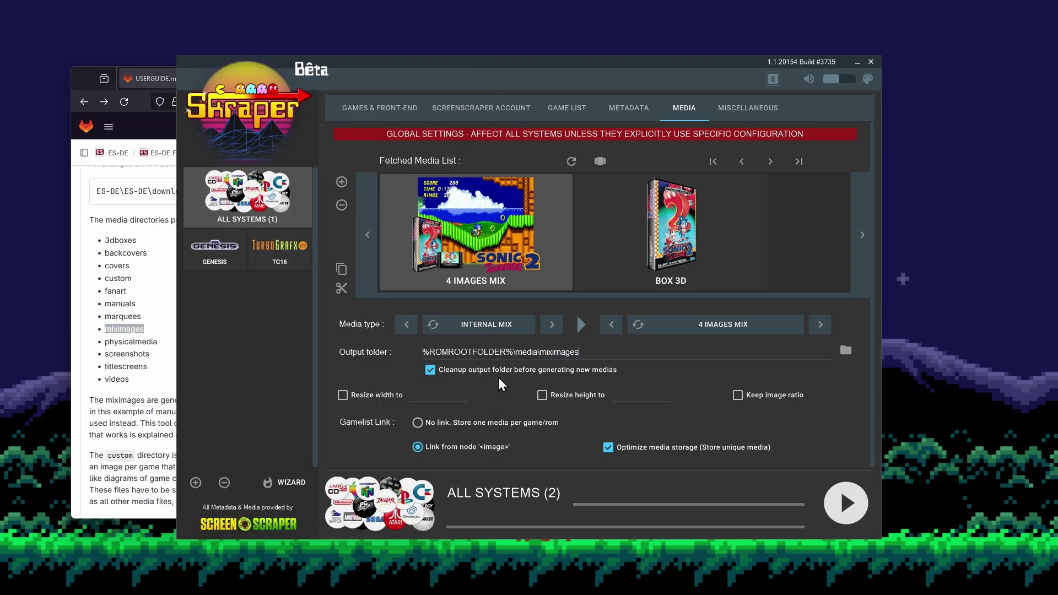
- Set the gamelist link of the 4 Images Mix media to no link, storing one media per game
left_click(444, 424)
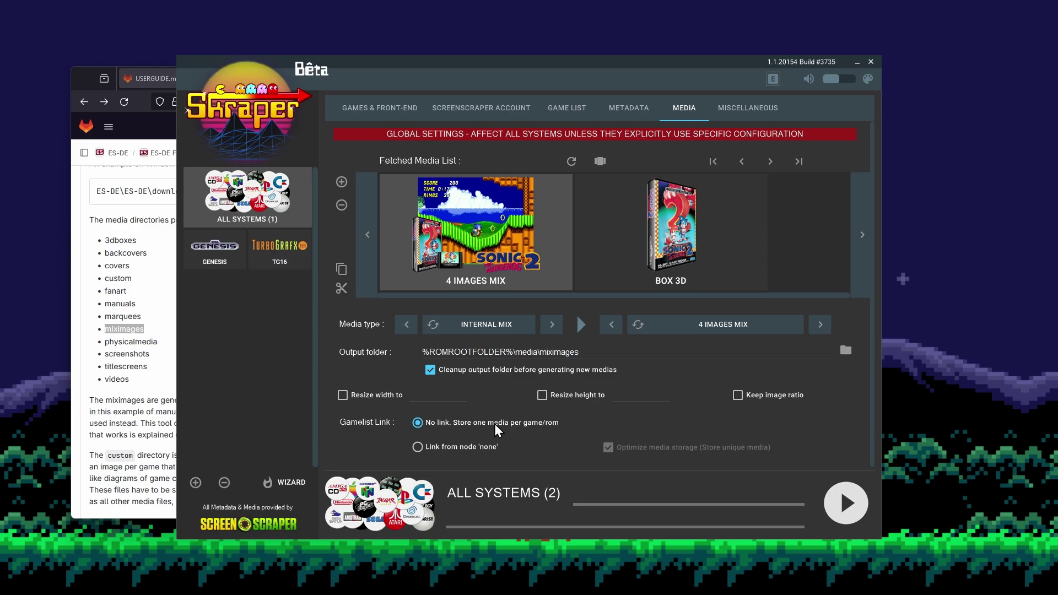
left_click_drag(540, 351, 594, 349)
left_click(594, 350)
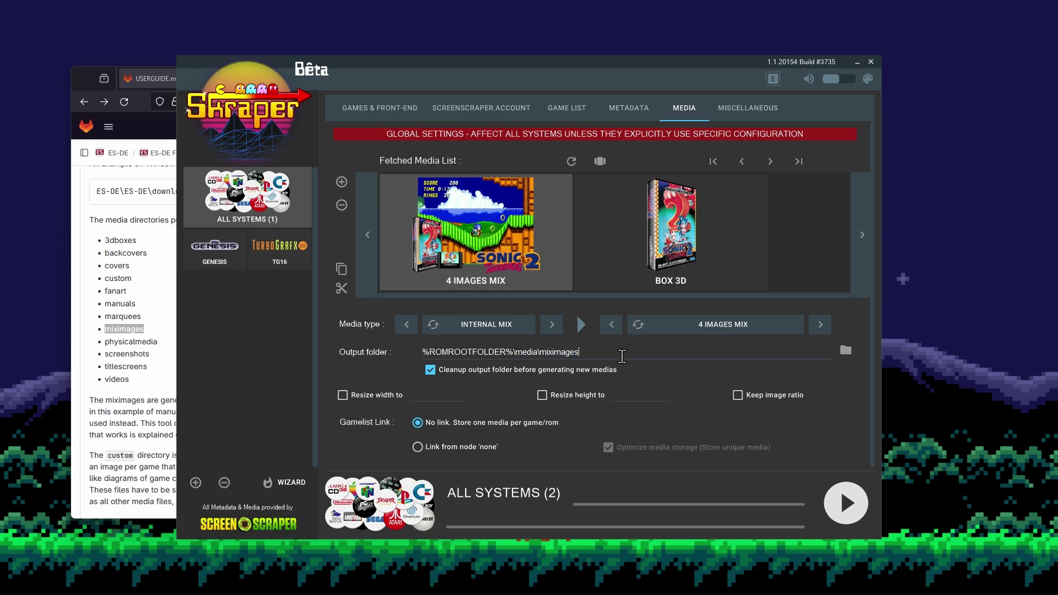
- Set the Box 3D output folder to %ROMROOTFOLDER%\media\3dboxes using the guide's directory name, with no gamelist link
left_click(649, 256)
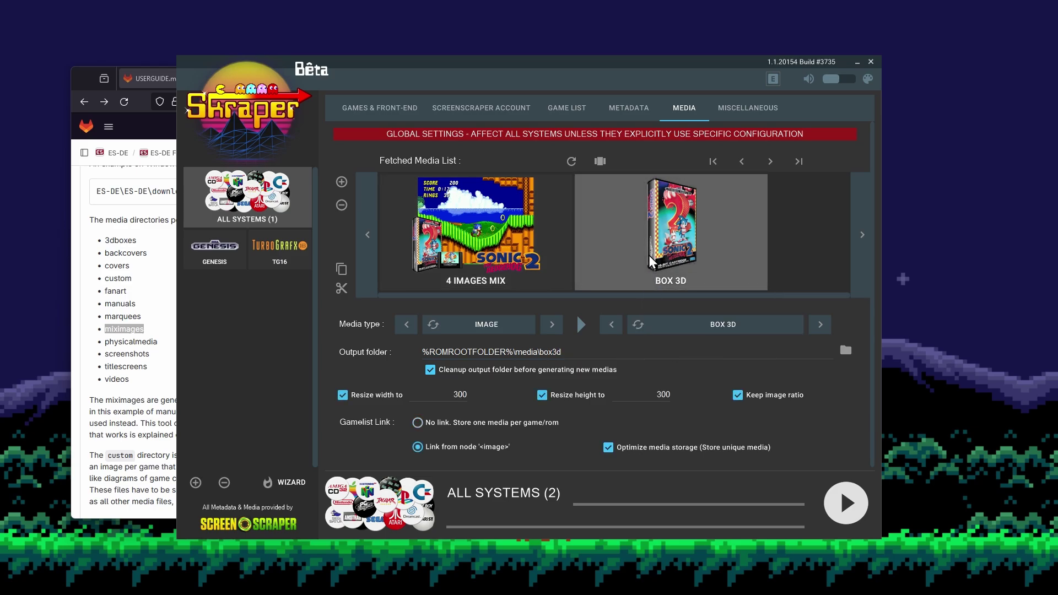
left_click(113, 240)
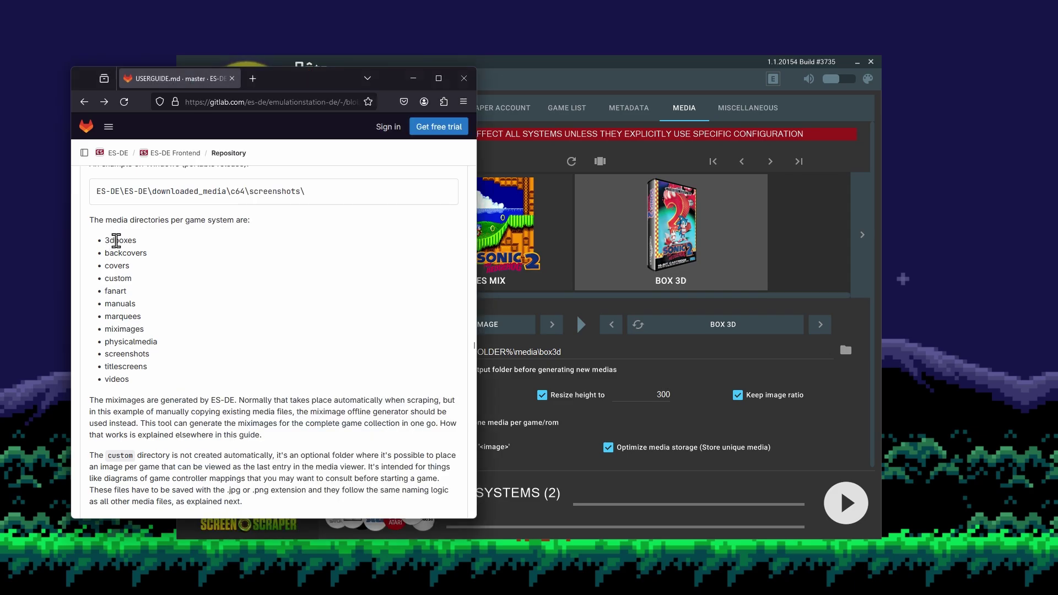
double_click(118, 240)
key("ctrl+c")
left_click(540, 351)
double_click(540, 351)
key("ctrl+v")
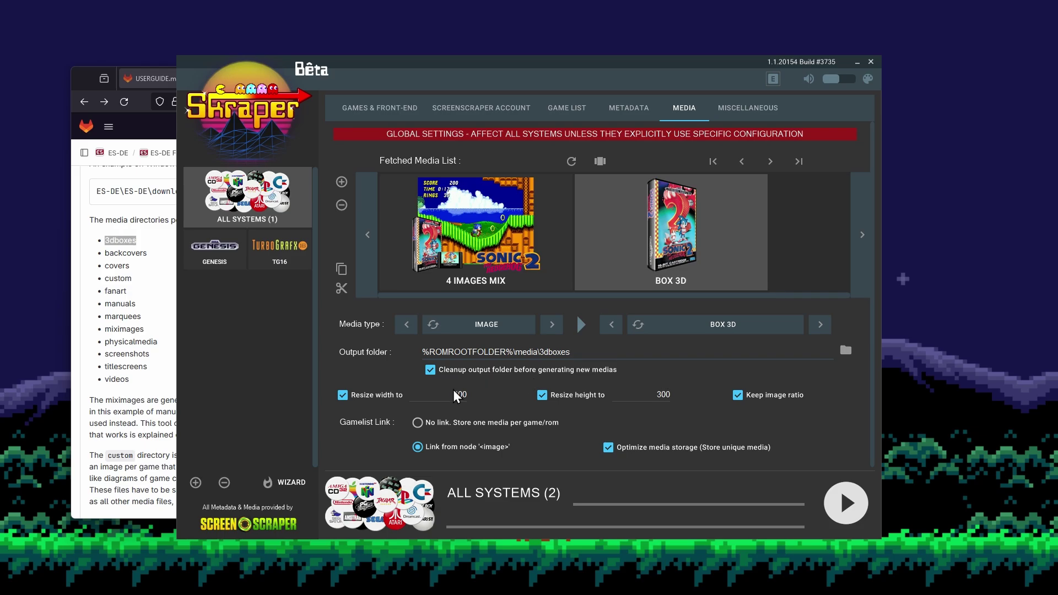
left_click(441, 422)
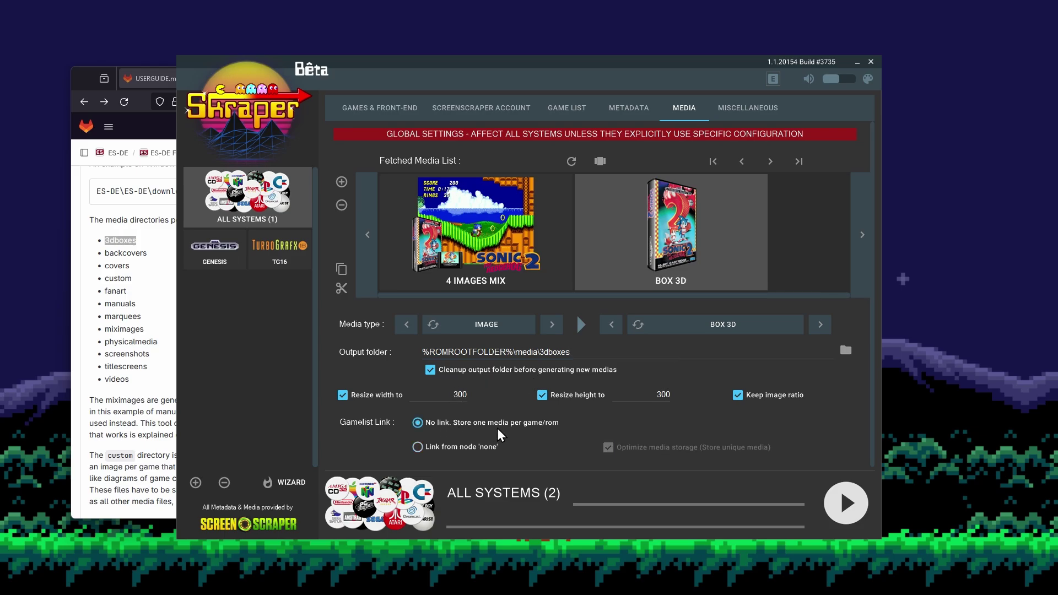
- Set the resize width and height of the Box 3D media to 600
left_click_drag(458, 394, 454, 394)
type("6")
type("6")
- Add a Video entry to the fetched media list
left_click(342, 183)
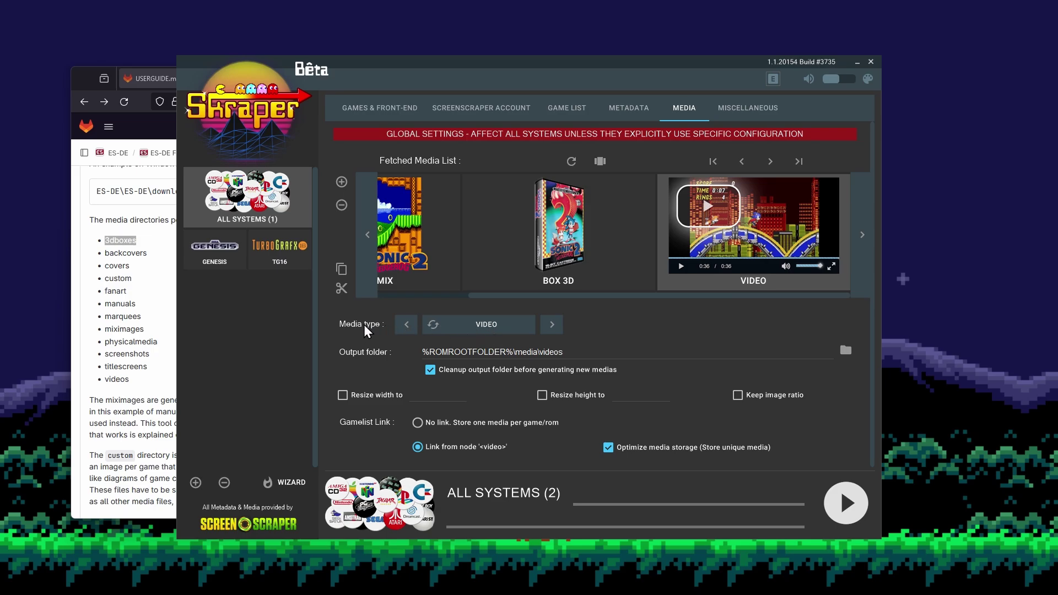
- Copy the directory name backcovers from the media directory list in the browser's ES-DE user guide and return to Skraper
left_click(120, 253)
double_click(120, 253)
key("ctrl+c")
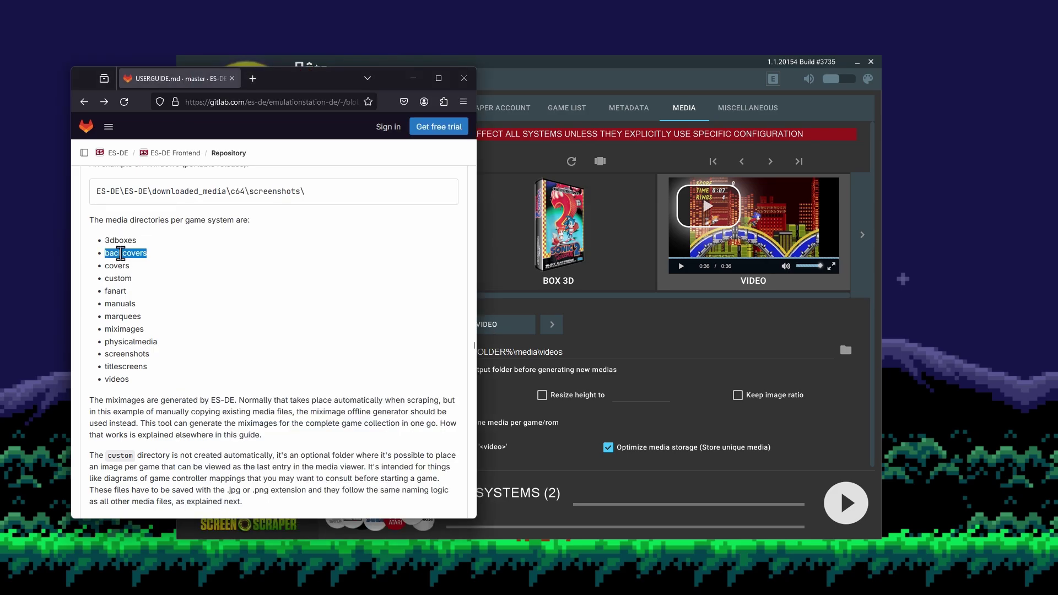
left_click(607, 318)
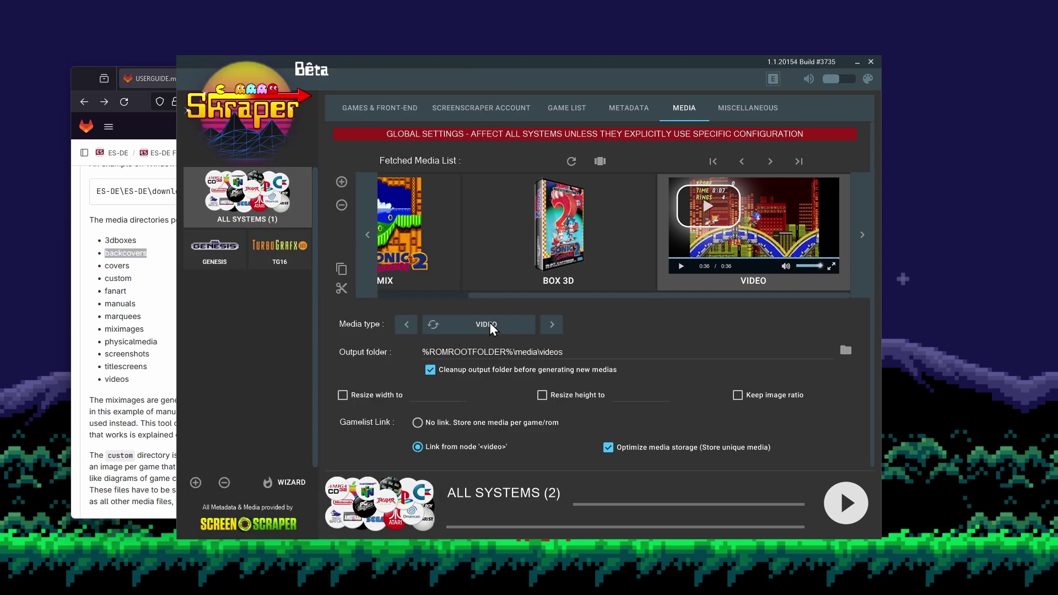
- Change the new Video entry's media type to Image with Box 2D (Back) as the image kind
left_click(407, 327)
left_click(407, 327)
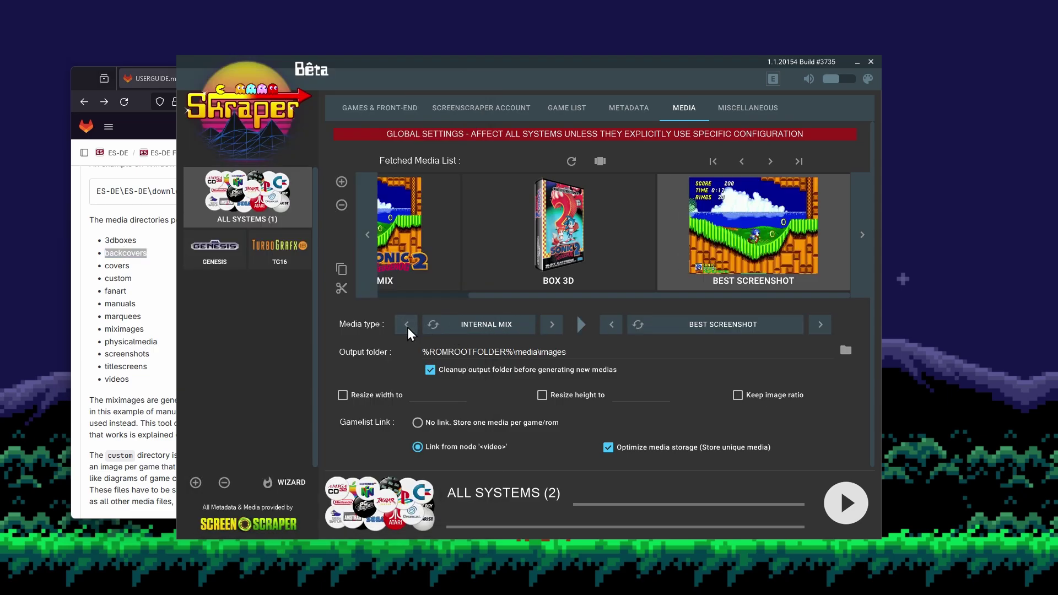
left_click(610, 325)
left_click(610, 326)
left_click(610, 326)
left_click(611, 325)
left_click(610, 325)
left_click(610, 325)
left_click(611, 326)
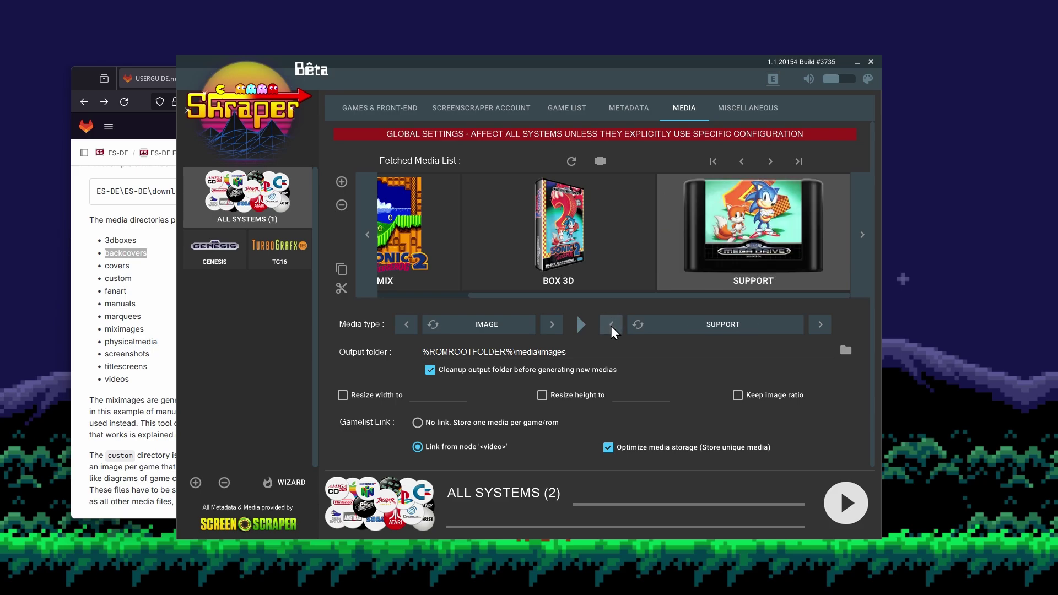
left_click(610, 326)
left_click(610, 325)
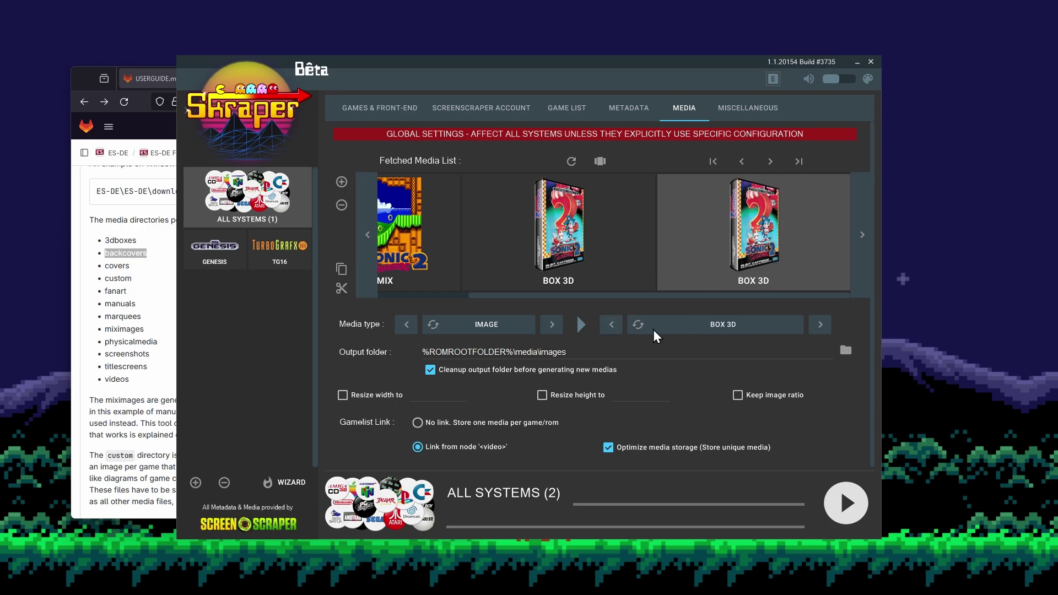
left_click(612, 326)
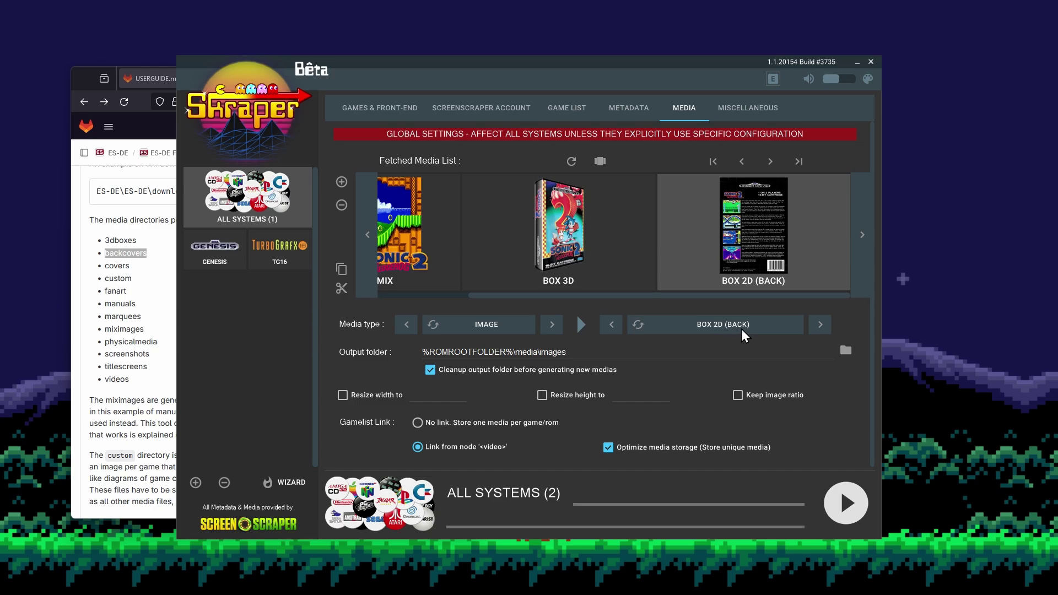
- Set the Box 2D (Back) output folder to %ROMROOTFOLDER%\media\backcovers and its gamelist link to no link, storing one media per game/rom
left_click(117, 268)
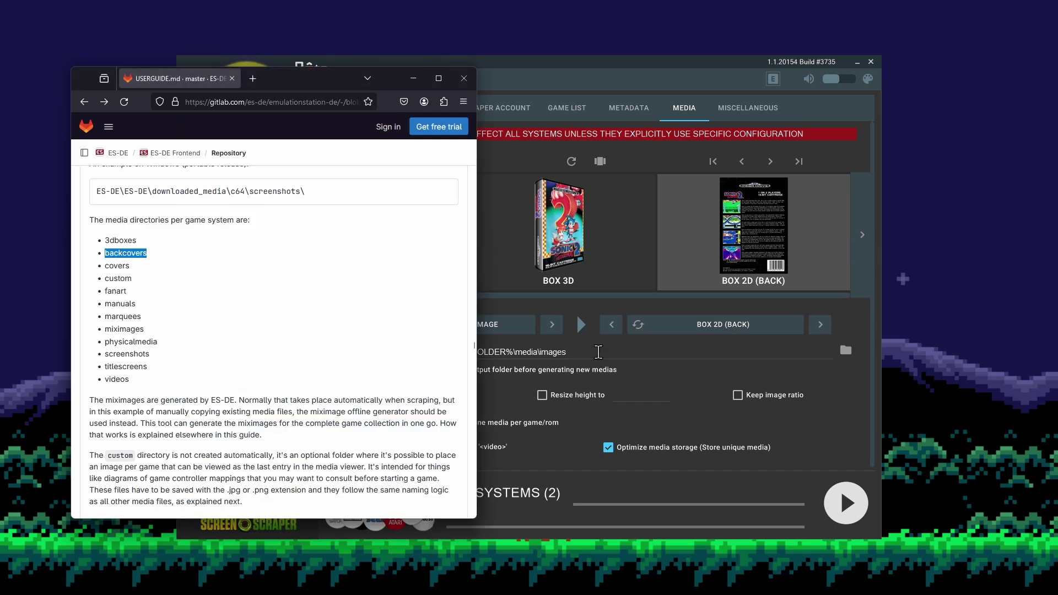
left_click(580, 352)
left_click_drag(539, 352, 574, 352)
key("ctrl+v")
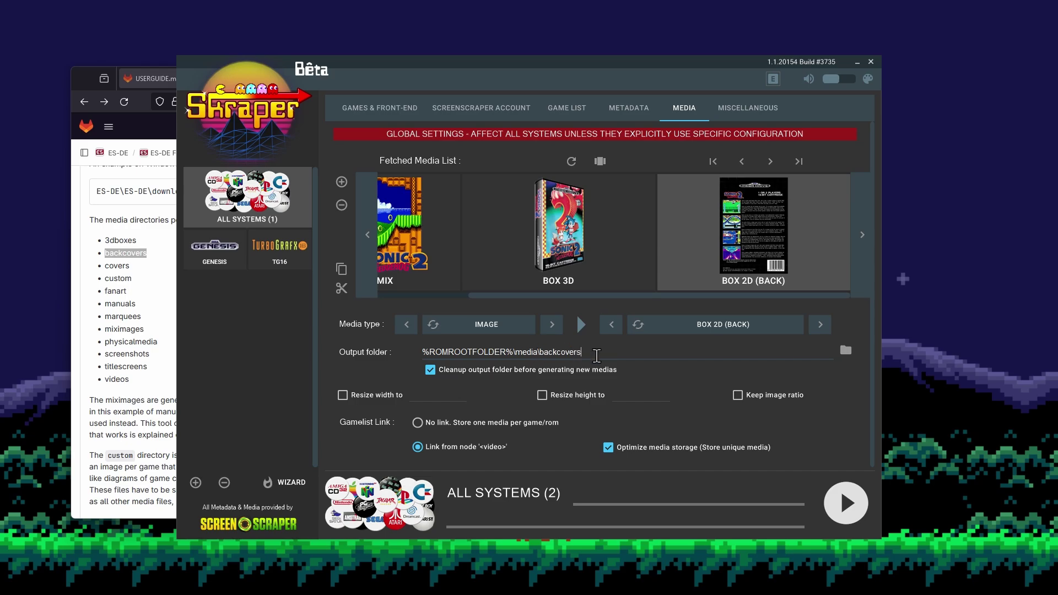
left_click(454, 422)
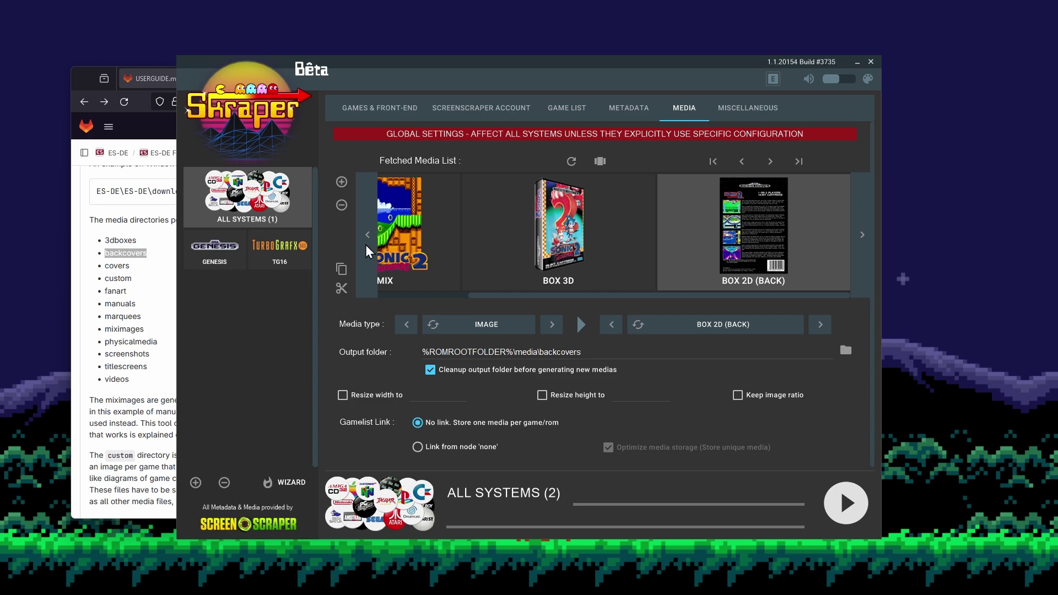
- Add another entry to the fetched media list and copy the directory name covers from the ES-DE user guide
left_click(342, 184)
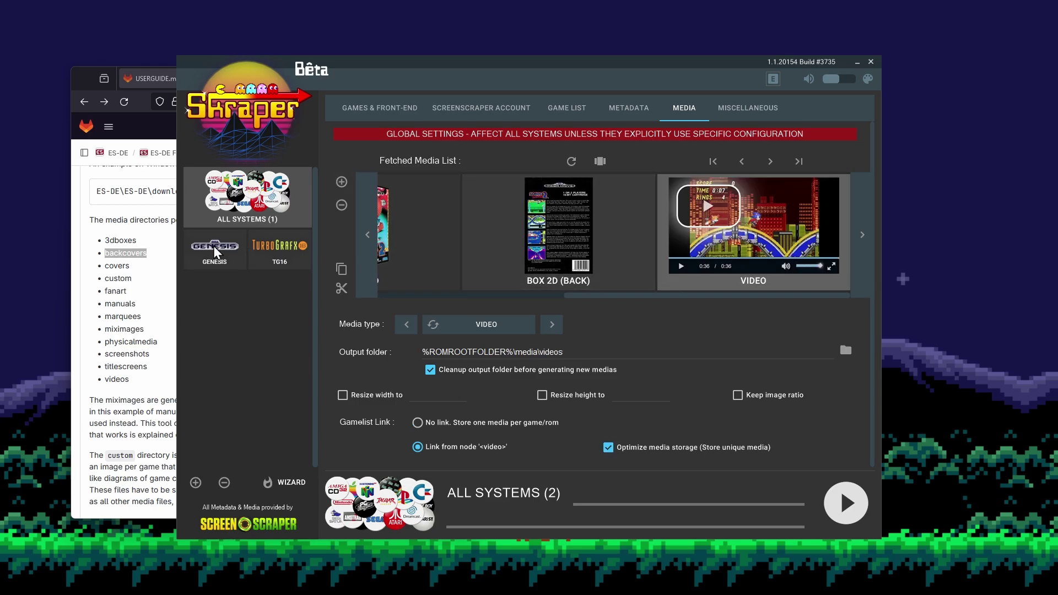
double_click(119, 266)
key("ctrl+c")
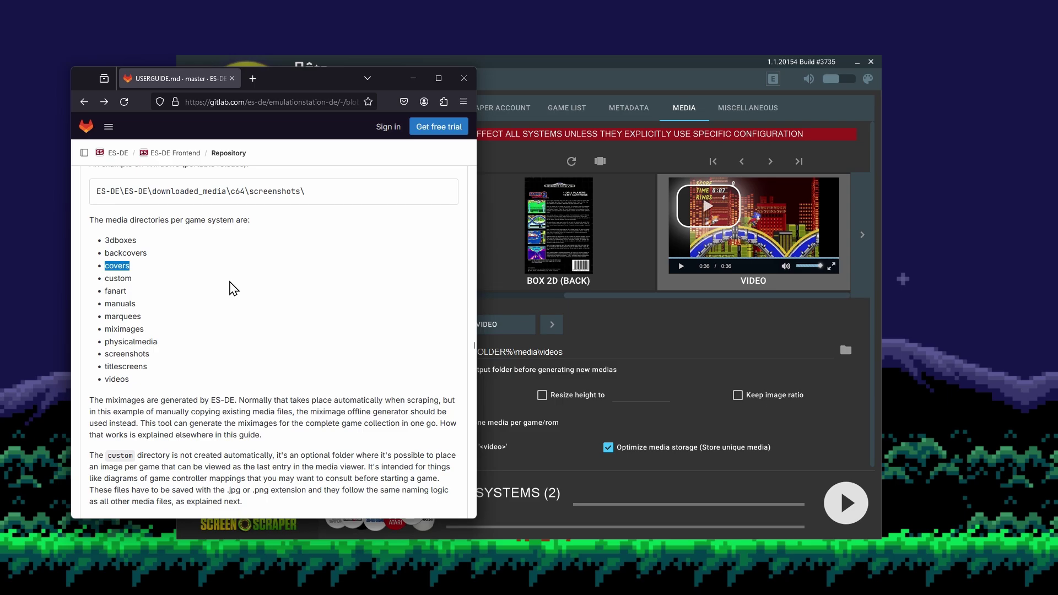
left_click(686, 306)
- Configure the new entry as a Box 2D image stored in %ROMROOTFOLDER%\media\covers with no gamelist link
left_click(406, 325)
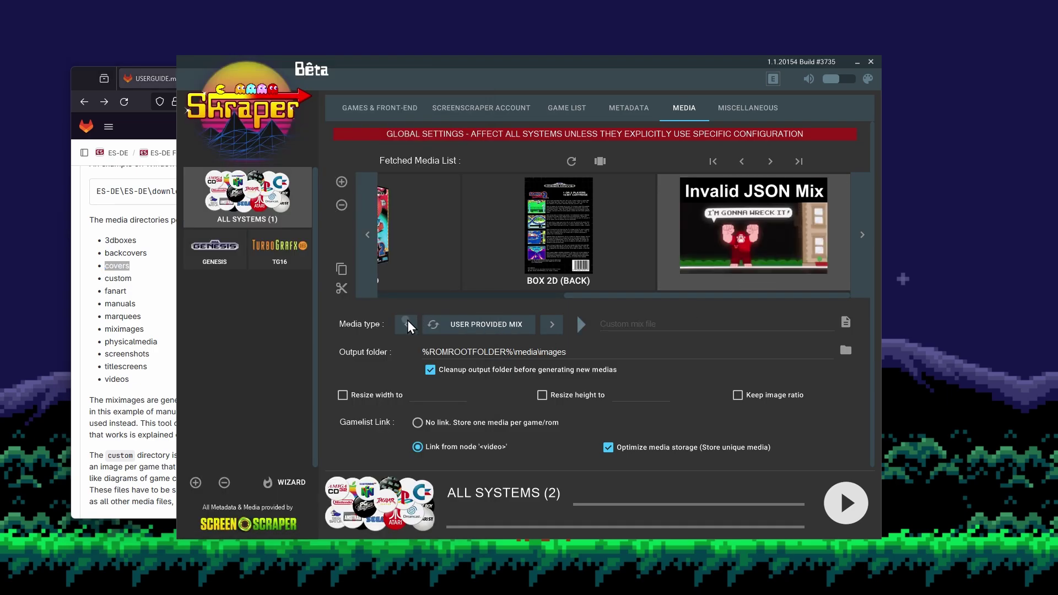
left_click(404, 325)
left_click(404, 325)
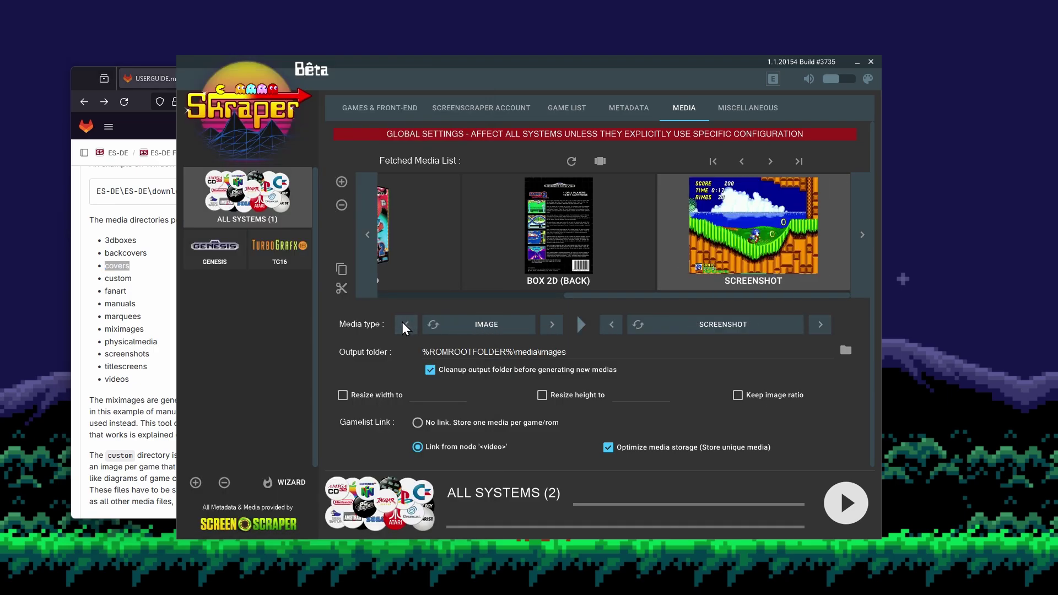
left_click(827, 325)
left_click(828, 325)
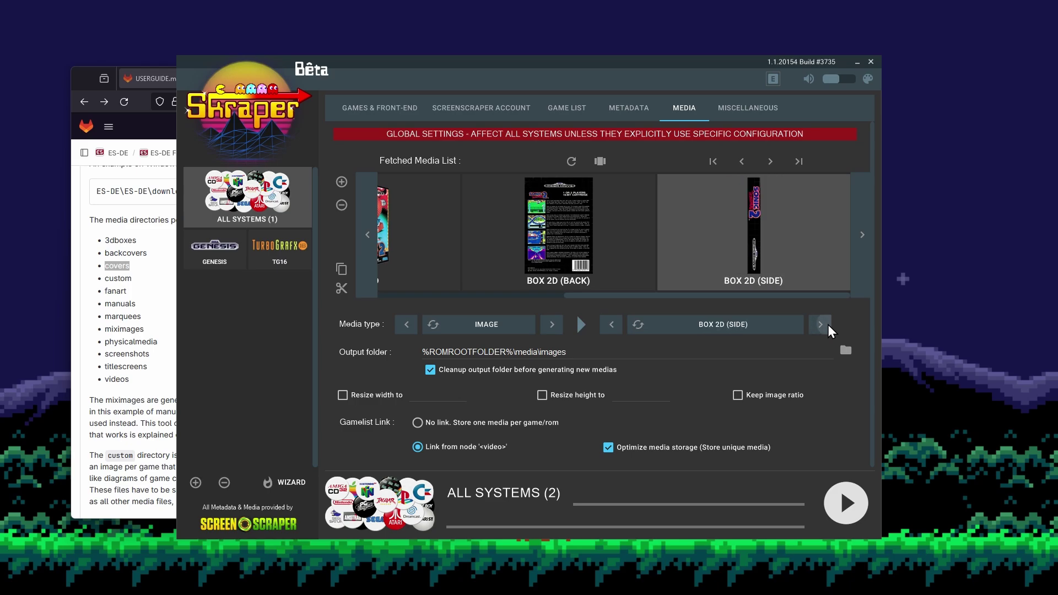
left_click(610, 329)
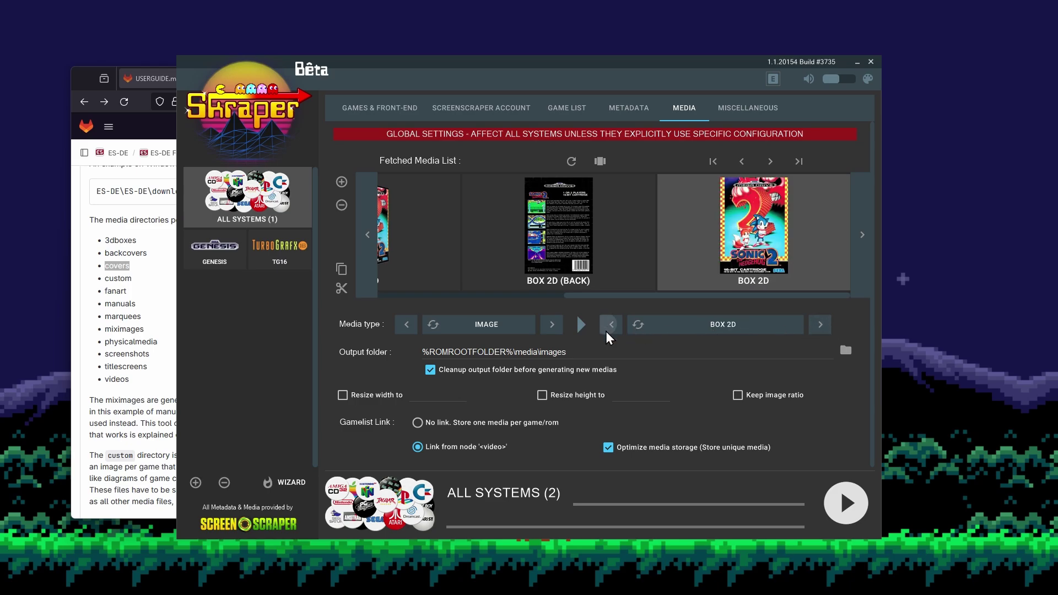
double_click(539, 352)
key("ctrl+v")
left_click(450, 422)
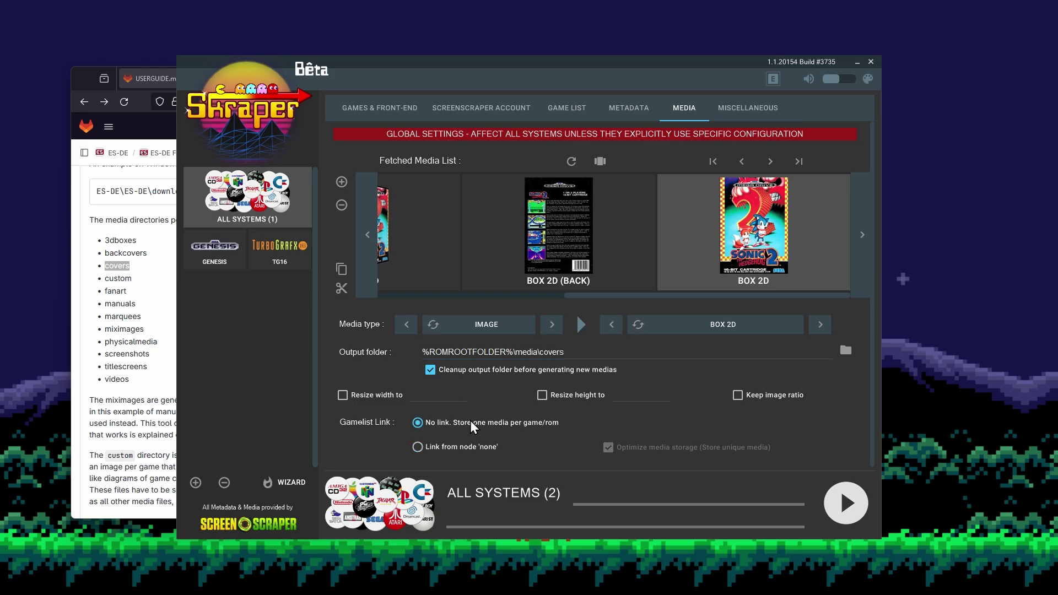
- Add another fetched media entry after Box 2D and copy the directory name fanart from the ES-DE user guide
left_click(341, 183)
double_click(115, 291)
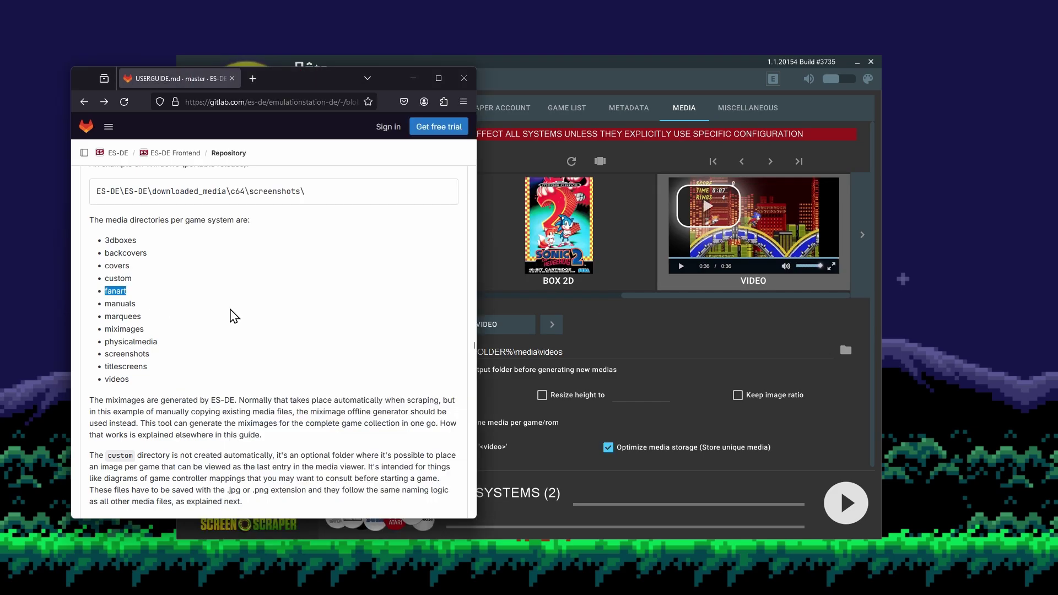
left_click(637, 320)
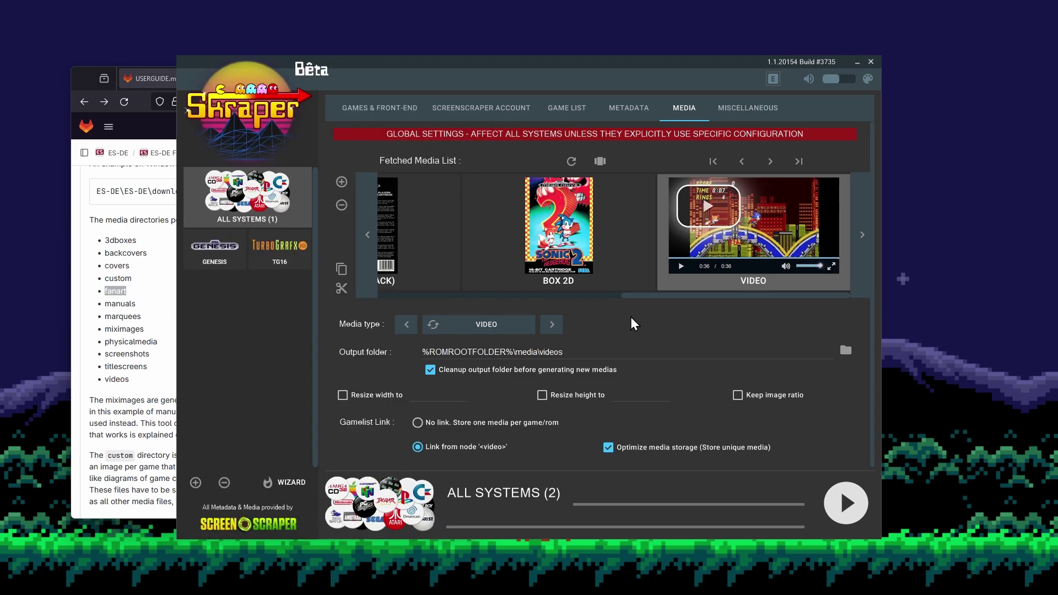
- Configure the new entry as a Fan Art image stored in %ROMROOTFOLDER%\media\fanart with no gamelist link
left_click(548, 327)
left_click(547, 326)
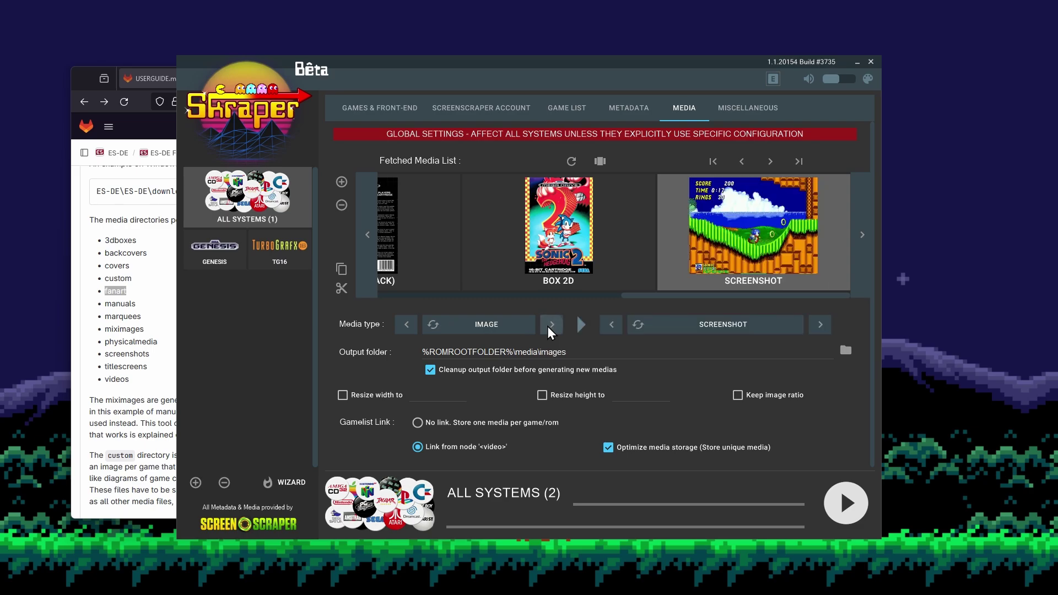
left_click(811, 327)
left_click(811, 327)
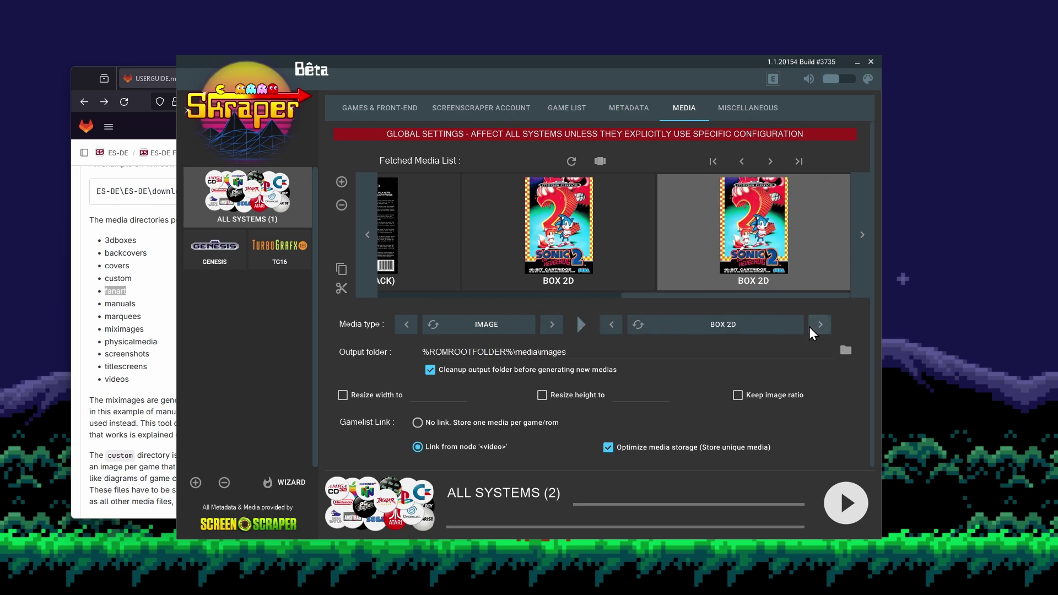
left_click(611, 325)
double_click(552, 352)
type("fanart")
left_click(462, 422)
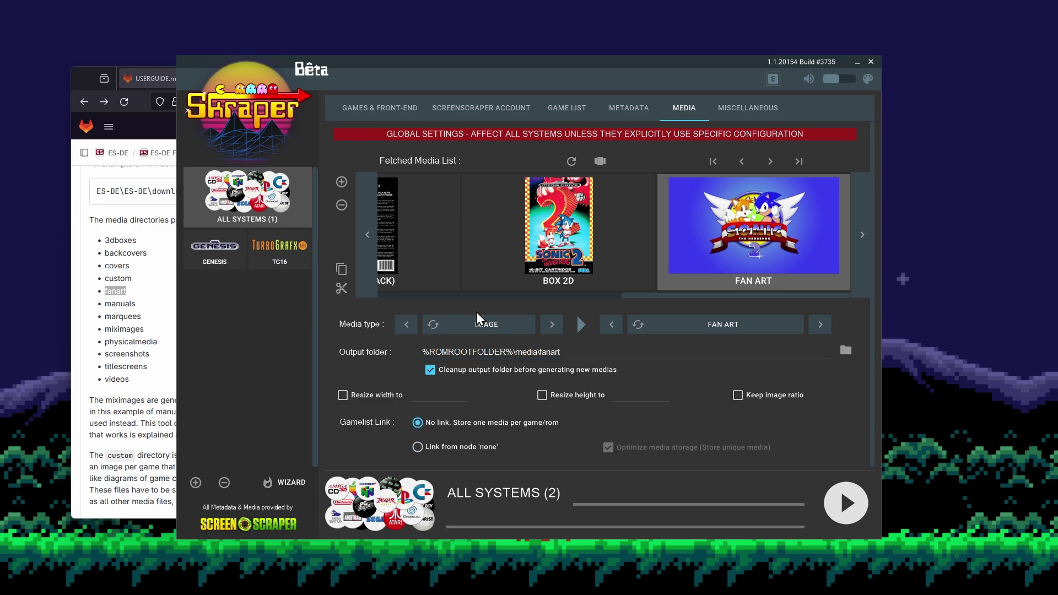
- Add another fetched media entry after Fan Art and select the directory name manuals in the ES-DE user guide
left_click(342, 181)
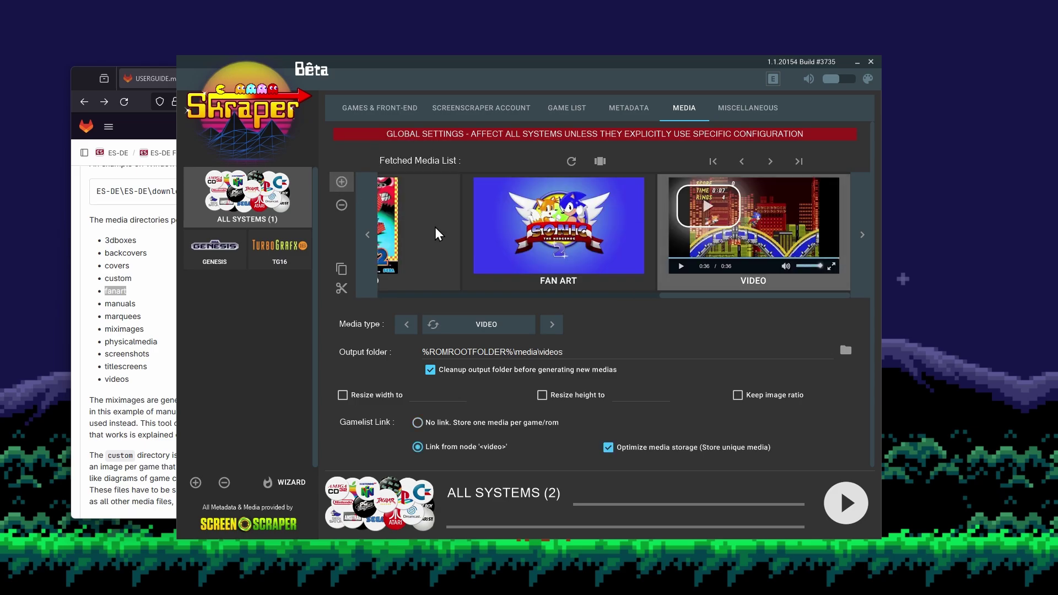
left_click(130, 304)
double_click(130, 304)
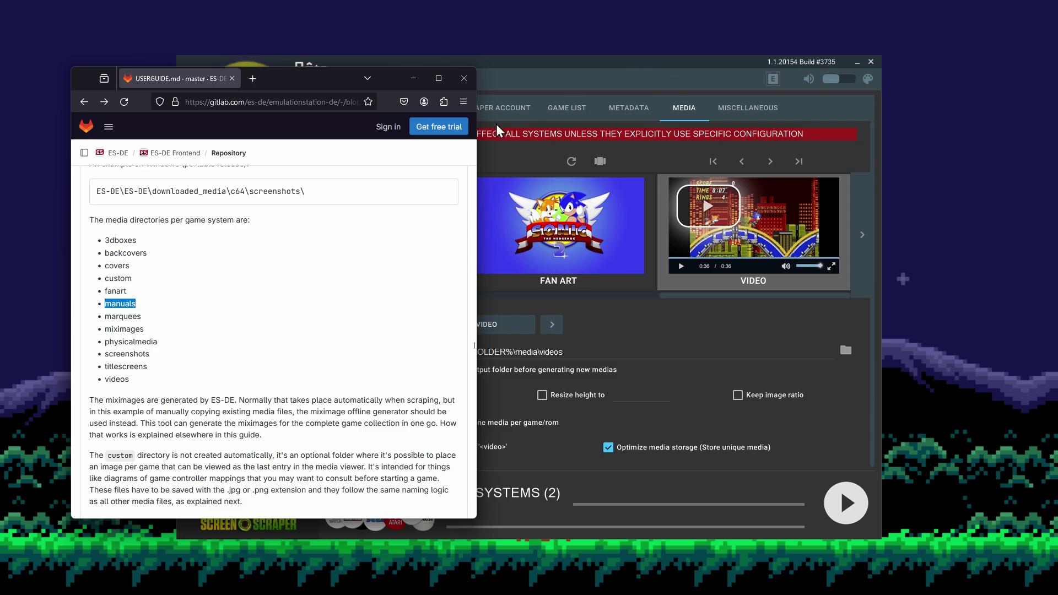
left_click(551, 61)
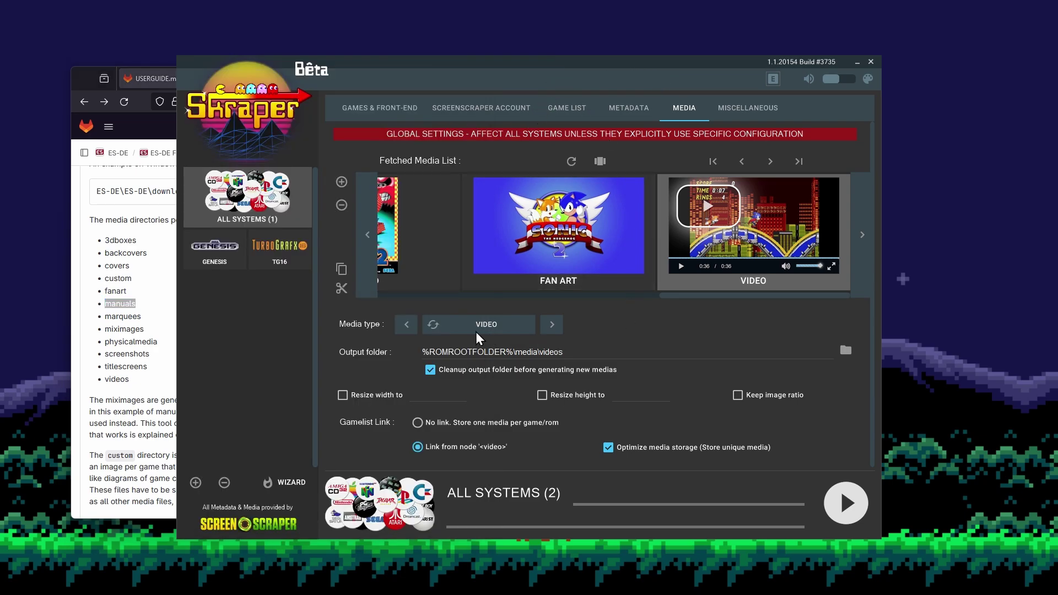
- Set the new entry's media type to Game Manual and its gamelist link to no link, storing one media per game/rom
left_click(408, 325)
left_click(408, 325)
left_click(408, 326)
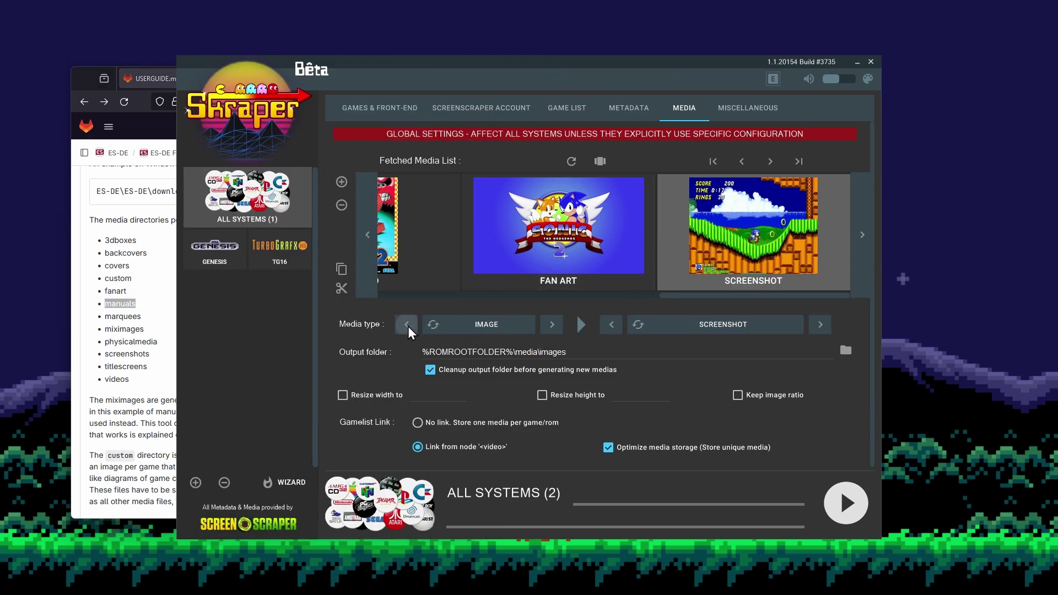
left_click(408, 325)
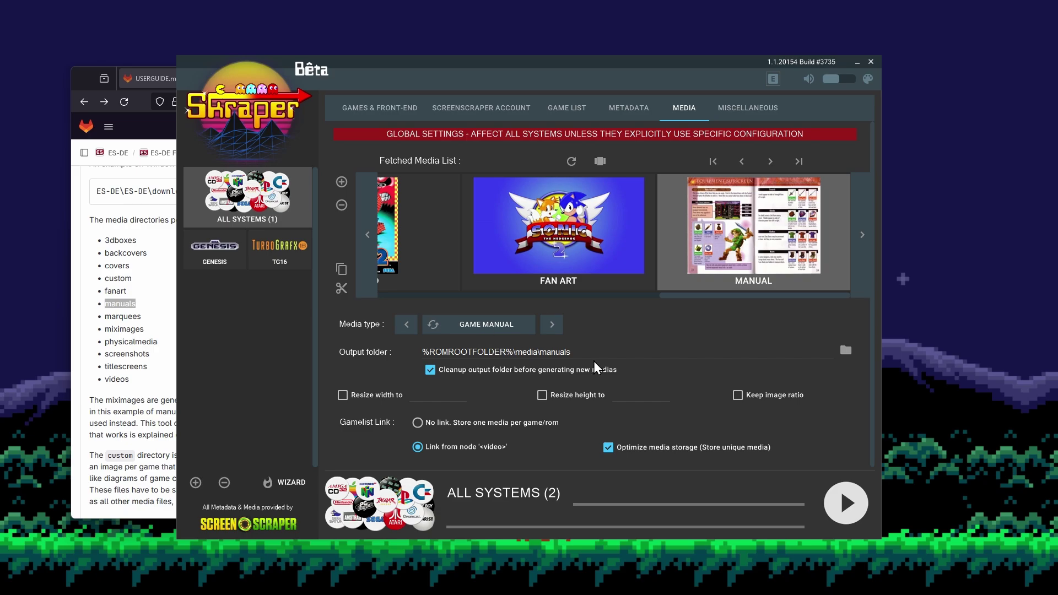
left_click_drag(540, 352, 606, 351)
left_click(605, 352)
left_click(439, 421)
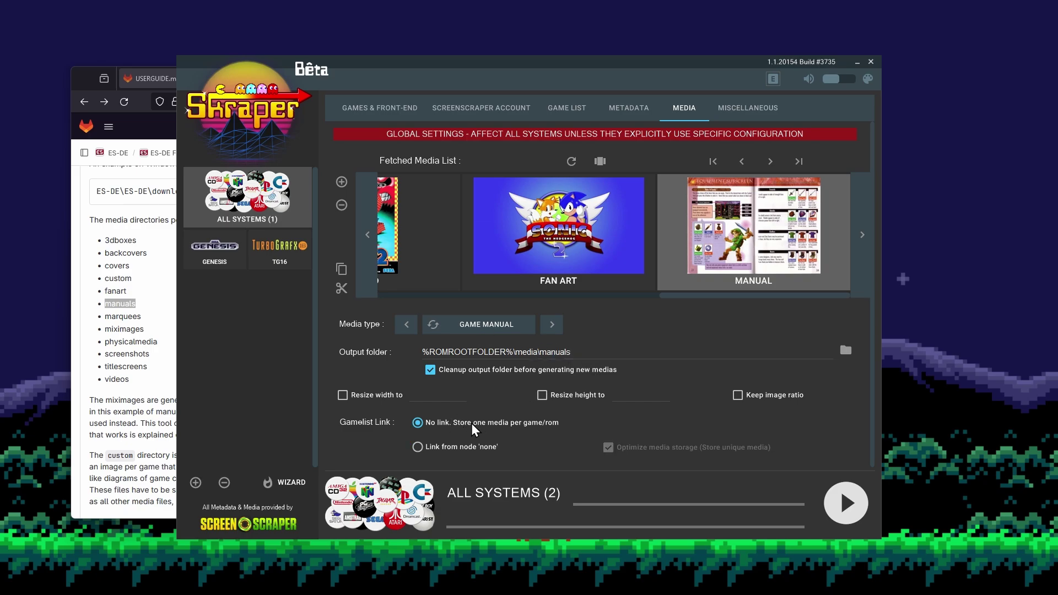
- Add another fetched media entry after Manual and copy the directory name marquees from the ES-DE user guide
left_click(344, 183)
left_click(113, 318)
double_click(121, 316)
key("ctrl+c")
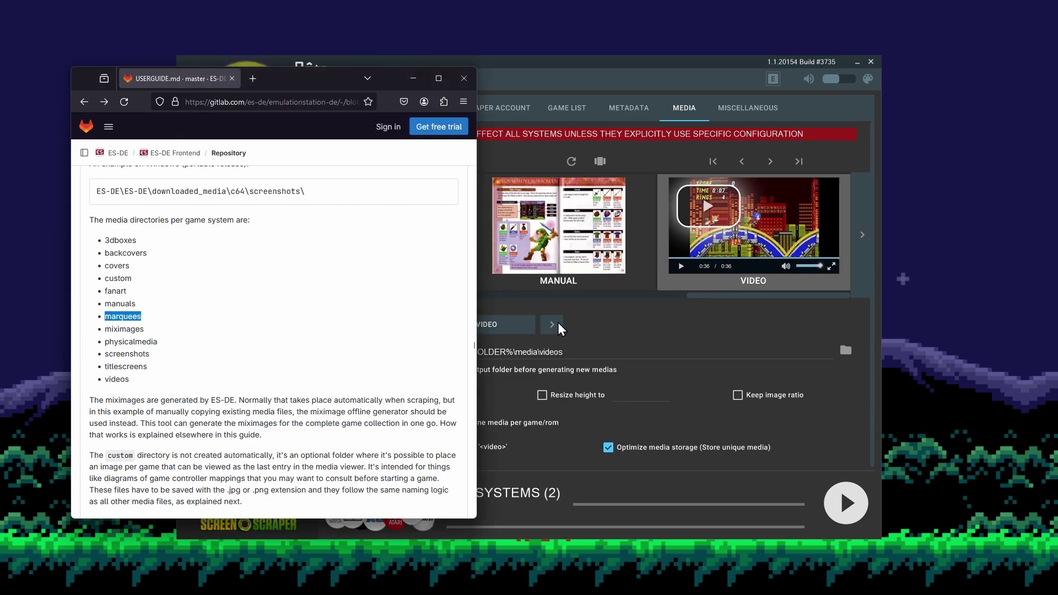
left_click(608, 319)
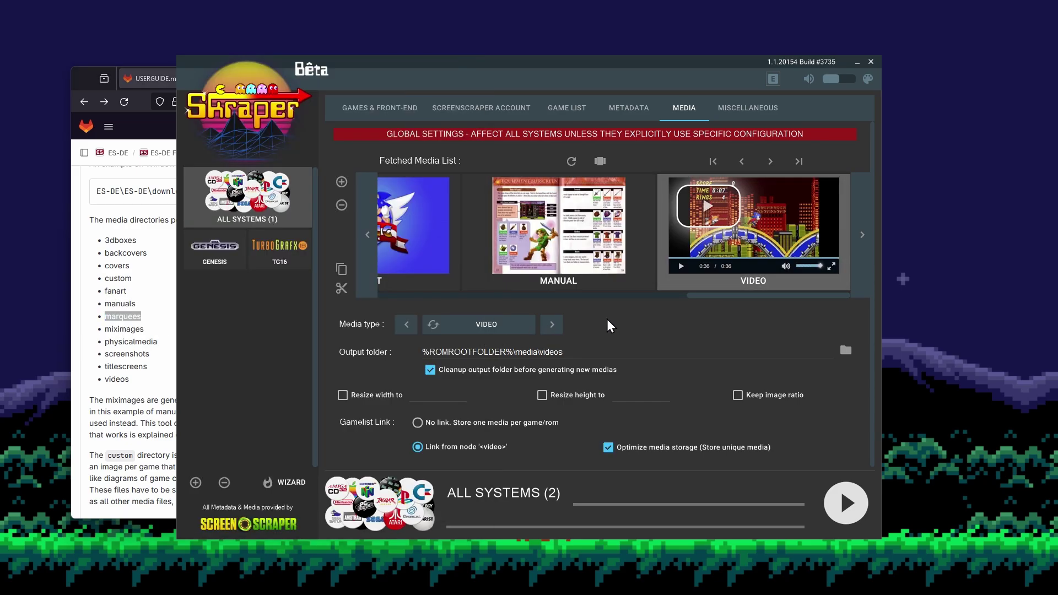
- Change the new entry's media type to Image with Wheel as the image kind
left_click(405, 323)
left_click(403, 324)
left_click(404, 324)
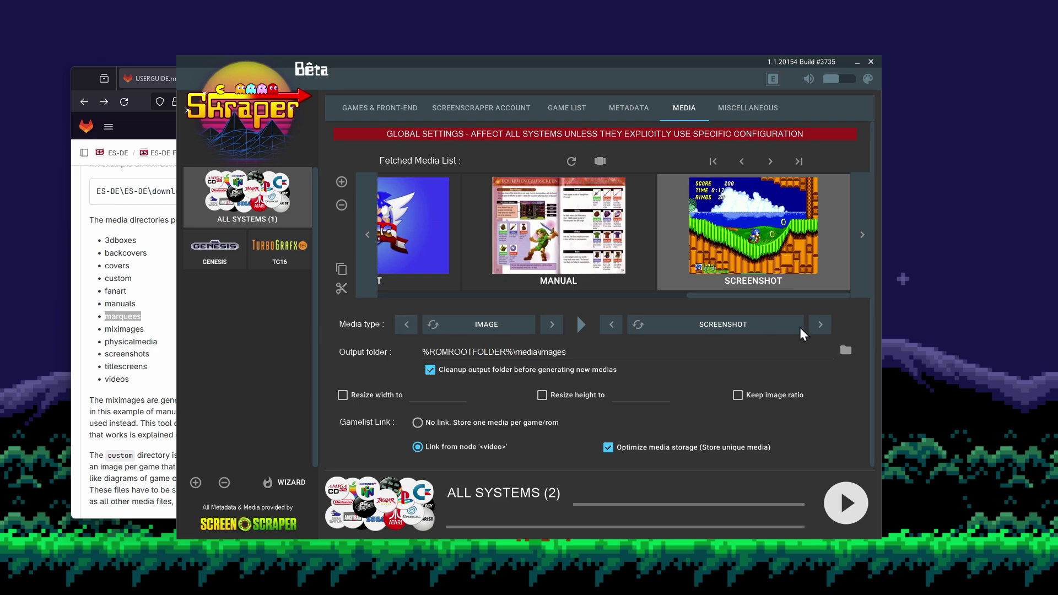
left_click(827, 325)
left_click(826, 325)
left_click(826, 325)
left_click(826, 325)
left_click(828, 325)
left_click(827, 325)
left_click(828, 325)
left_click(827, 325)
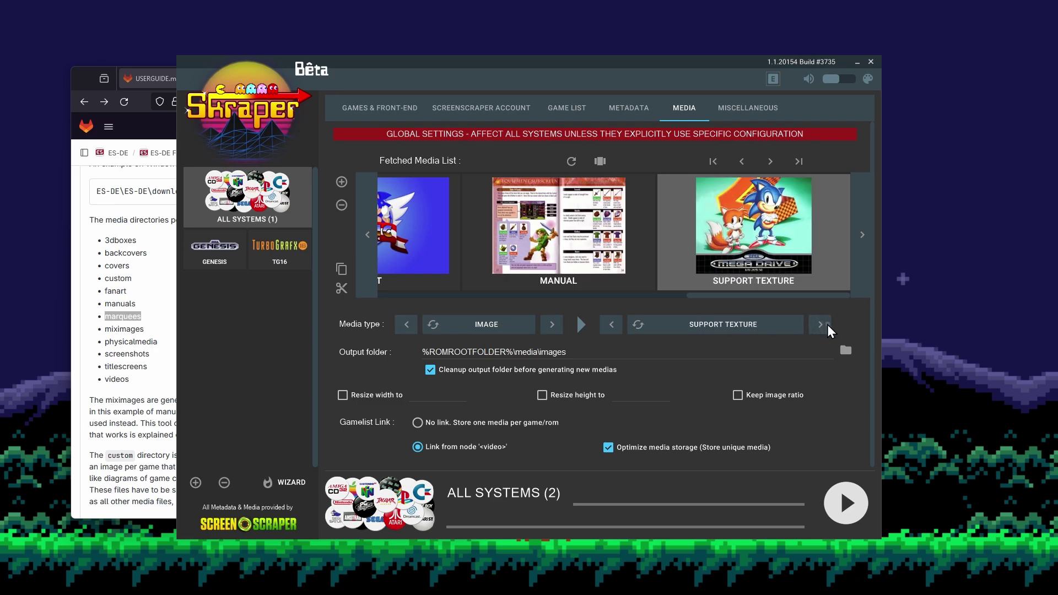
left_click(828, 325)
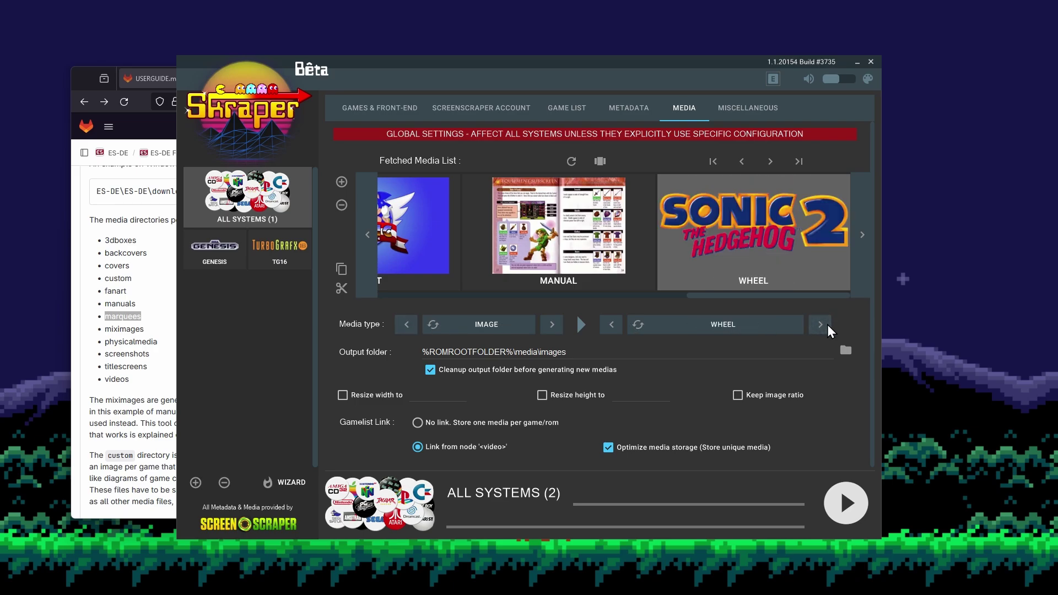
- Set the Wheel output folder to %ROMROOTFOLDER%\media\marquees and its gamelist link to no link, storing one media per game/rom
double_click(544, 352)
key("ctrl+v")
left_click(442, 421)
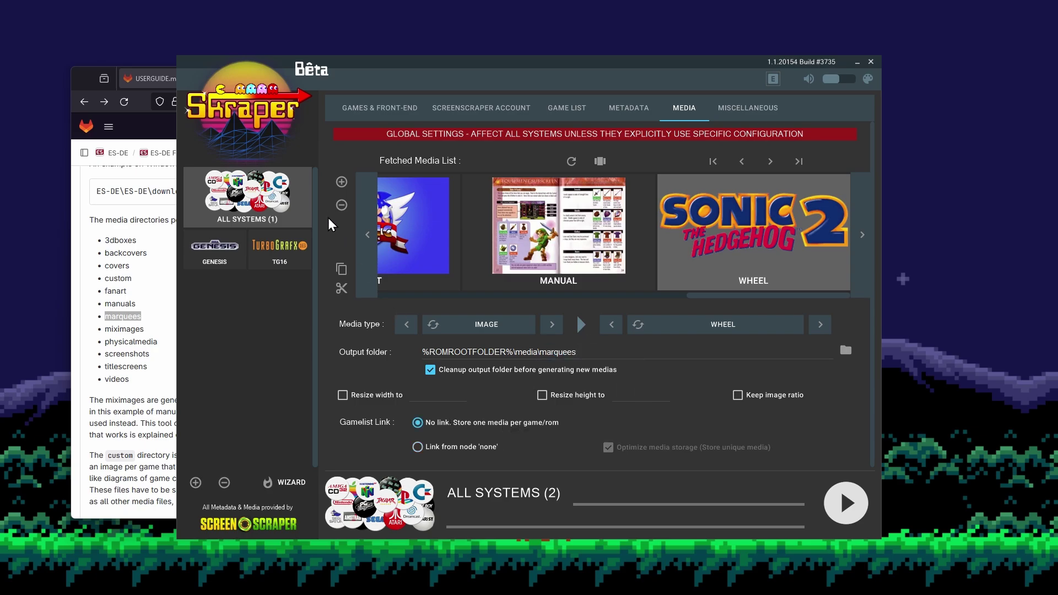
- Add another fetched media entry after Wheel and copy the directory name physicalmedia from the ES-DE user guide
left_click(340, 182)
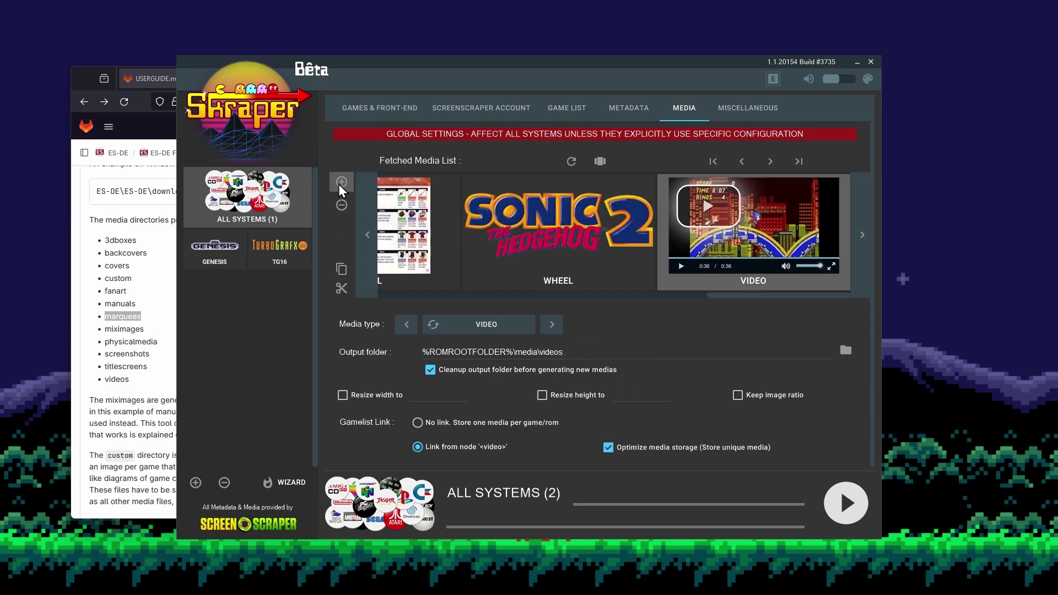
left_click(113, 317)
double_click(123, 342)
key("ctrl+c")
left_click(633, 313)
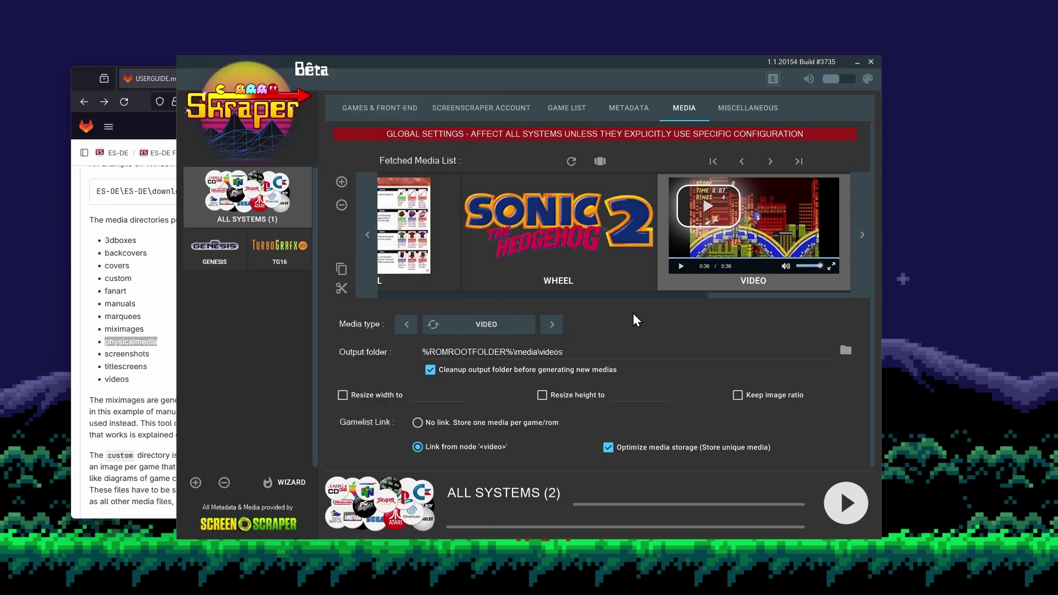
- Change the new entry's media type to Image with Support as the image kind
left_click(405, 324)
left_click(405, 324)
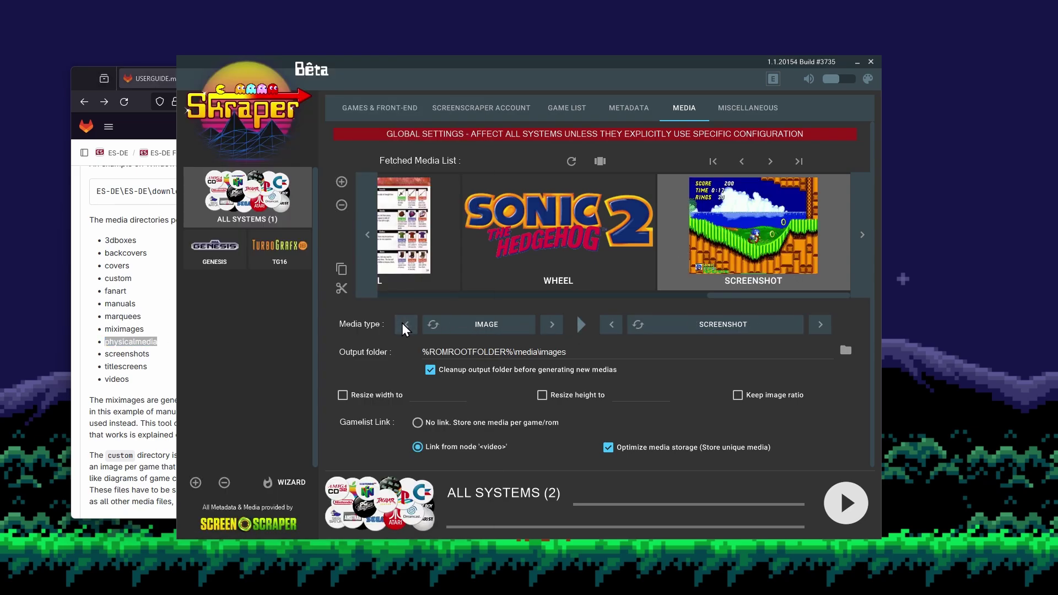
left_click(611, 324)
left_click(611, 324)
left_click(611, 324)
left_click(610, 324)
left_click(611, 324)
left_click(611, 324)
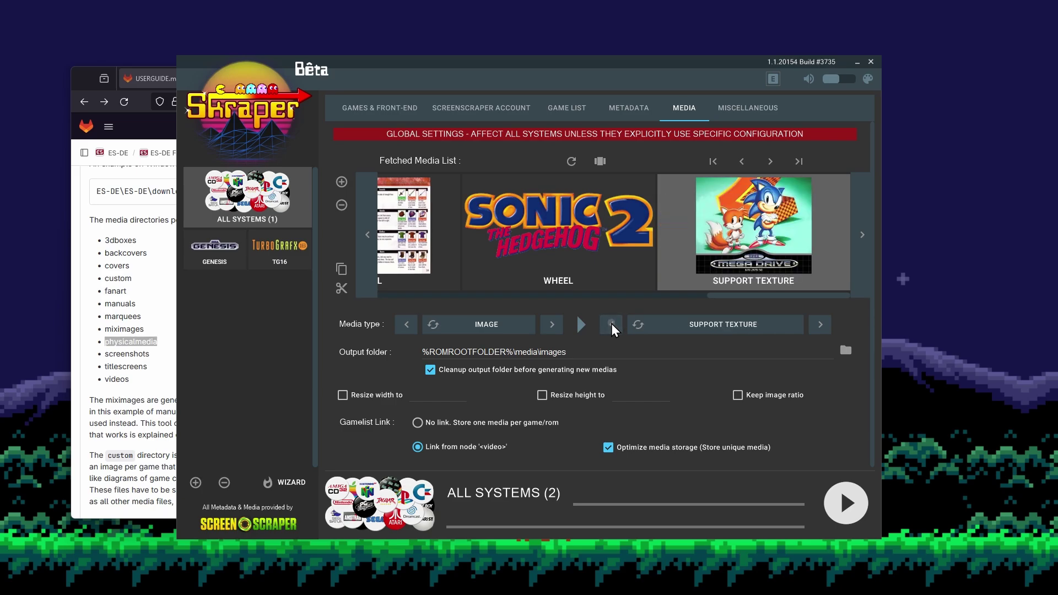
left_click(611, 324)
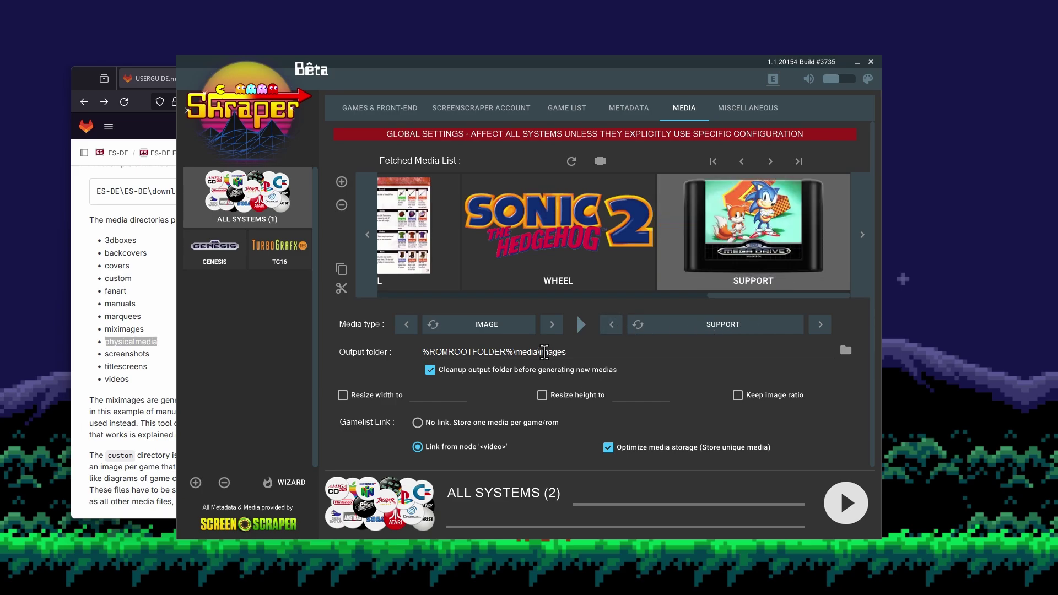
- Set the Support output folder to %ROMROOTFOLDER%\media\physicalmedia and its gamelist link to no link, storing one media per game/rom
left_click_drag(539, 353, 602, 351)
key("ctrl+v")
left_click(440, 422)
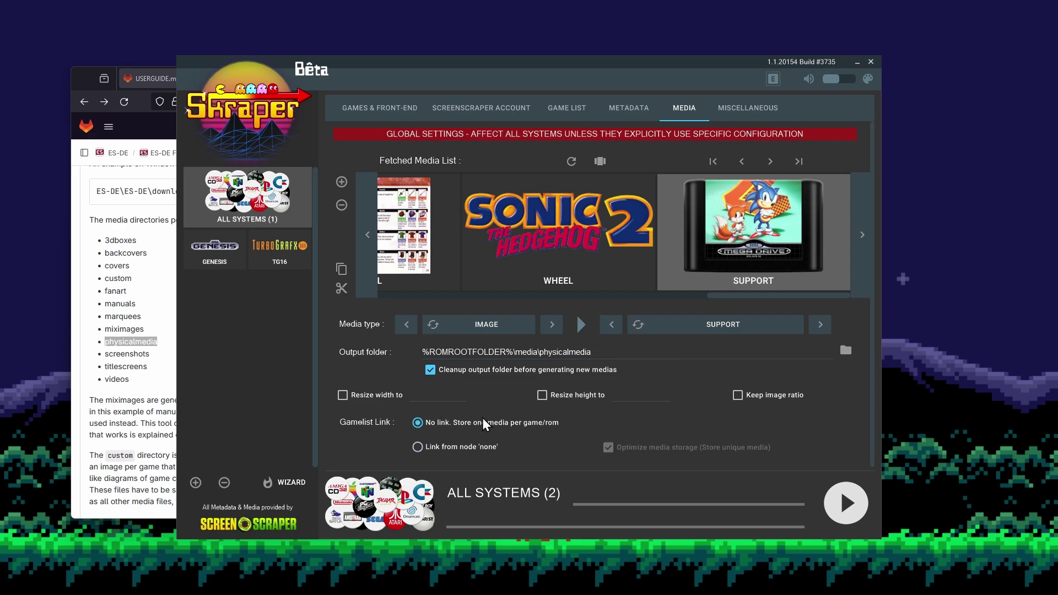
- Add another fetched media entry after Support and copy the directory name screenshots from the ES-DE user guide
left_click(337, 182)
left_click(127, 352)
double_click(126, 353)
key("ctrl+c")
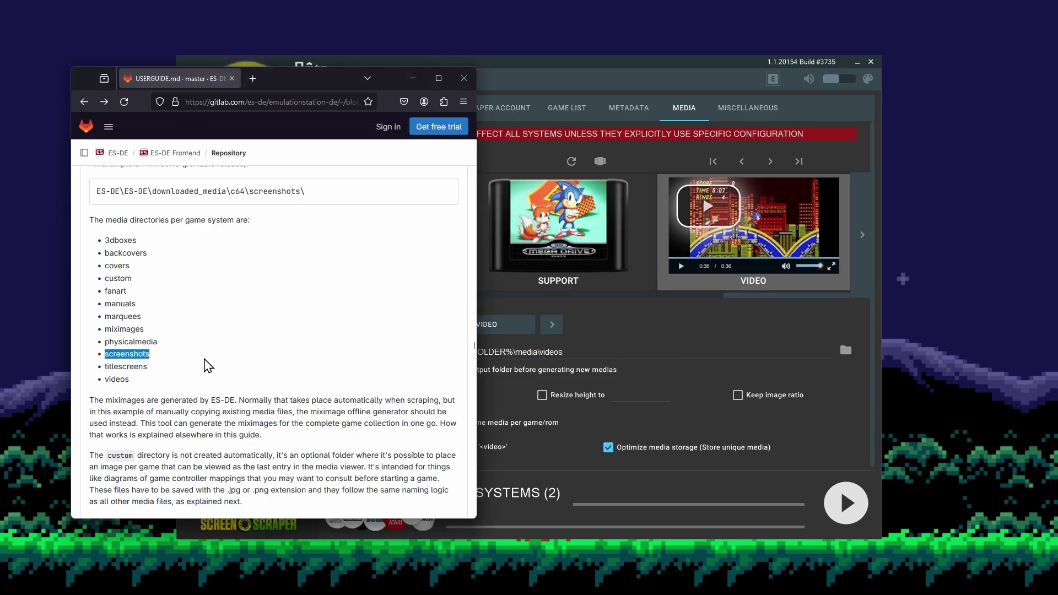
left_click(639, 315)
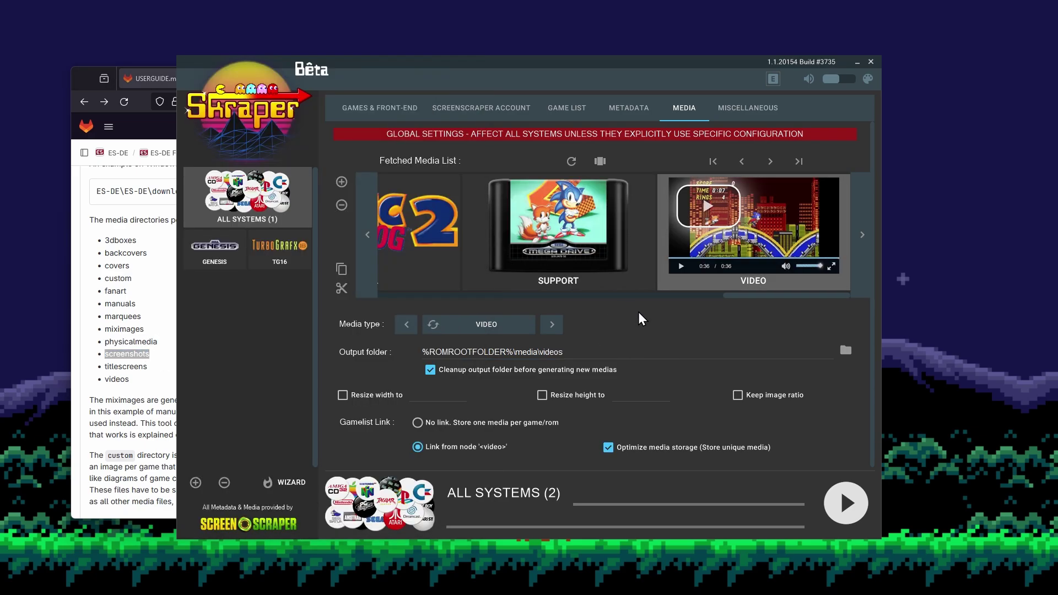
- Make the new entry an Image of kind Screenshot, with output folder %ROMROOTFOLDER%\media\screenshots and no gamelist link
left_click(411, 325)
left_click(408, 325)
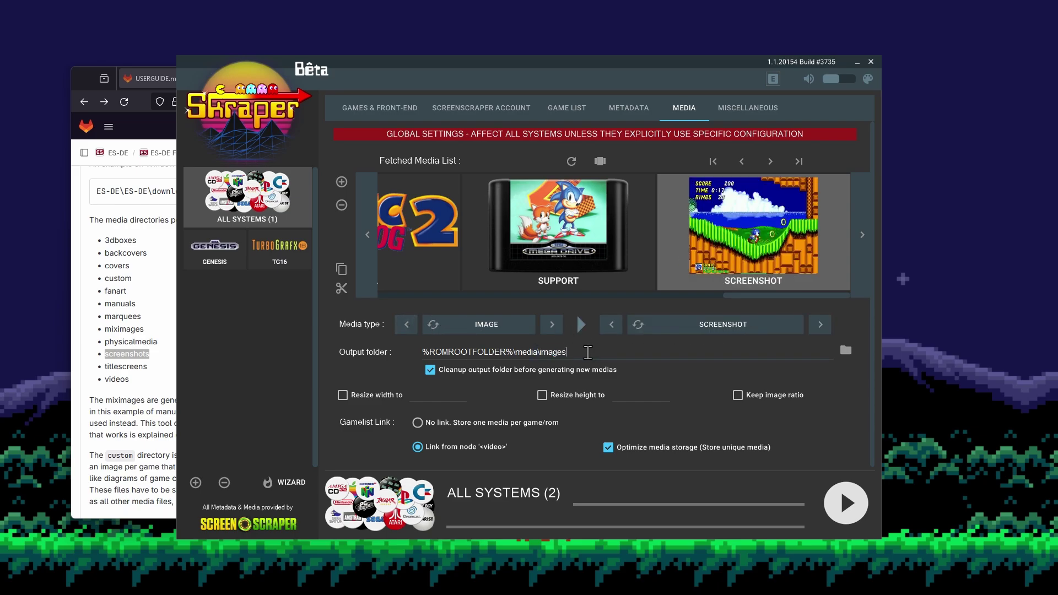
double_click(553, 352)
key("ctrl+v")
left_click(465, 421)
- Add another fetched media entry after Screenshot and copy the directory name titlescreens from the ES-DE user guide
left_click(338, 177)
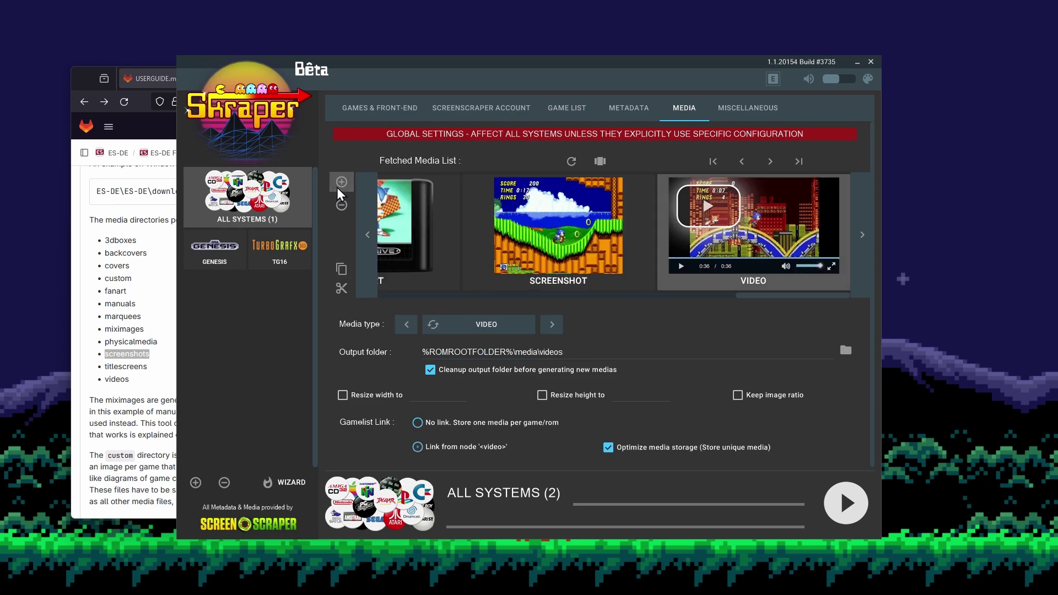
left_click(126, 365)
double_click(126, 366)
key("ctrl+c")
left_click(614, 338)
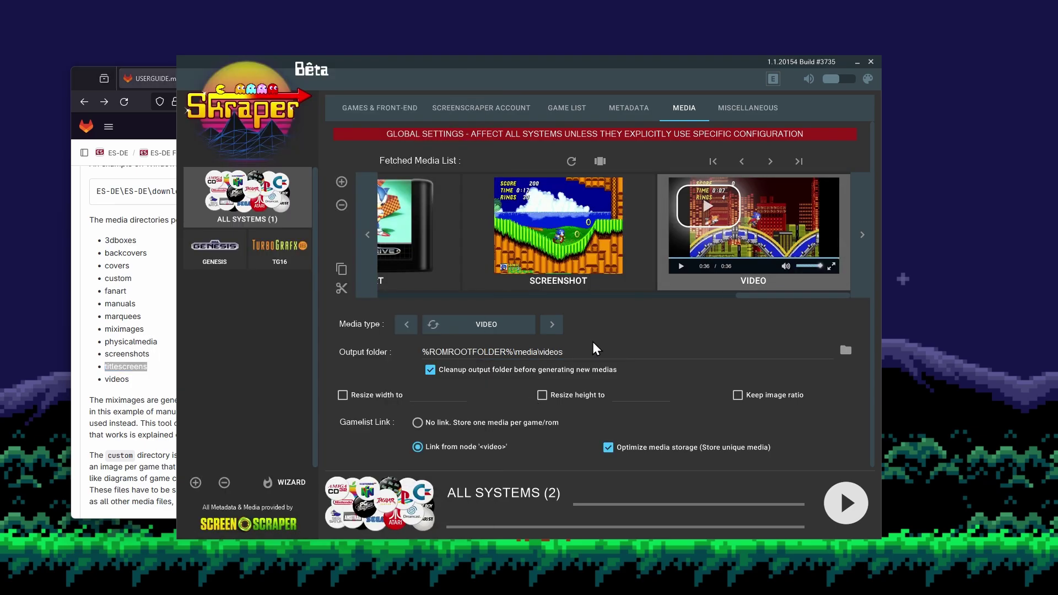
- Make the new entry an Image of kind Title Screenshot, with output folder %ROMROOTFOLDER%\media\titlescreens and no gamelist link
left_click(404, 325)
left_click(404, 325)
left_click_drag(538, 352, 593, 351)
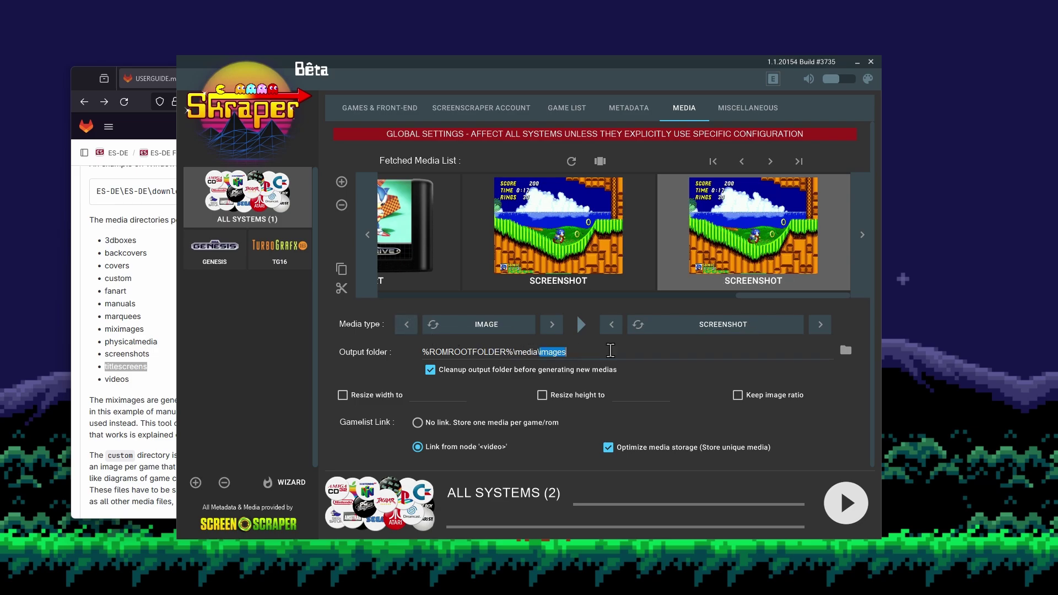
left_click(819, 325)
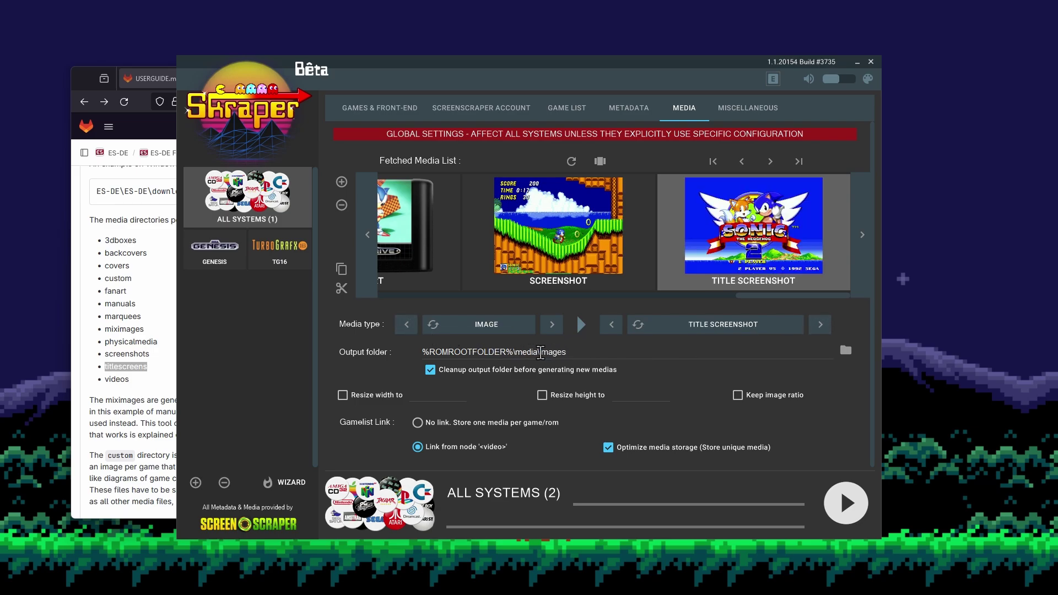
left_click_drag(538, 352, 594, 353)
key("ctrl+v")
left_click(455, 421)
- Check the videos directory name in the user guide, and add a Video entry after Title Screenshot with no gamelist link
left_click(156, 380)
double_click(116, 379)
key("alt+Tab")
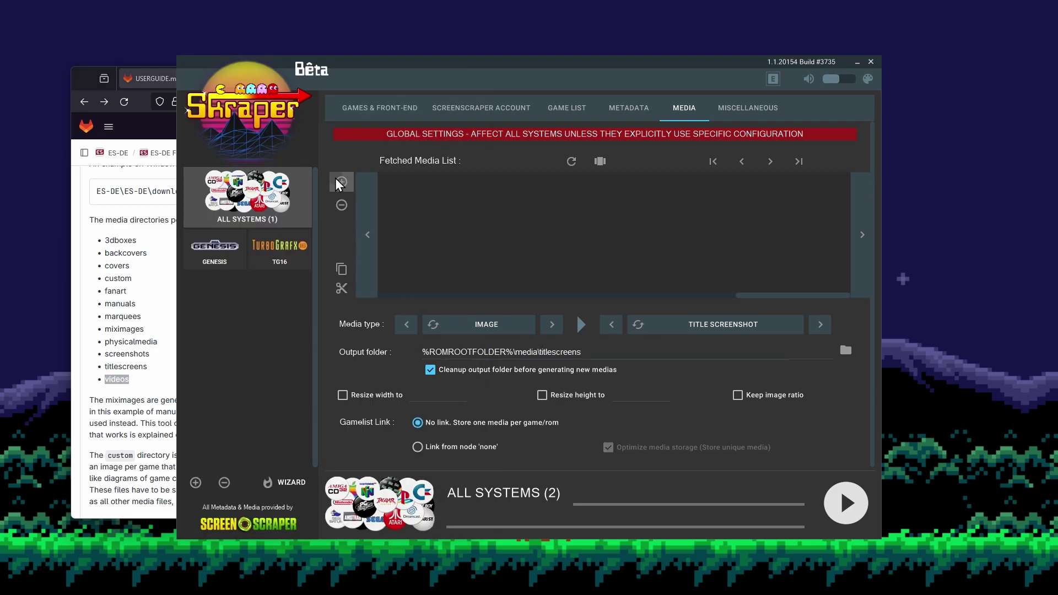
left_click(341, 182)
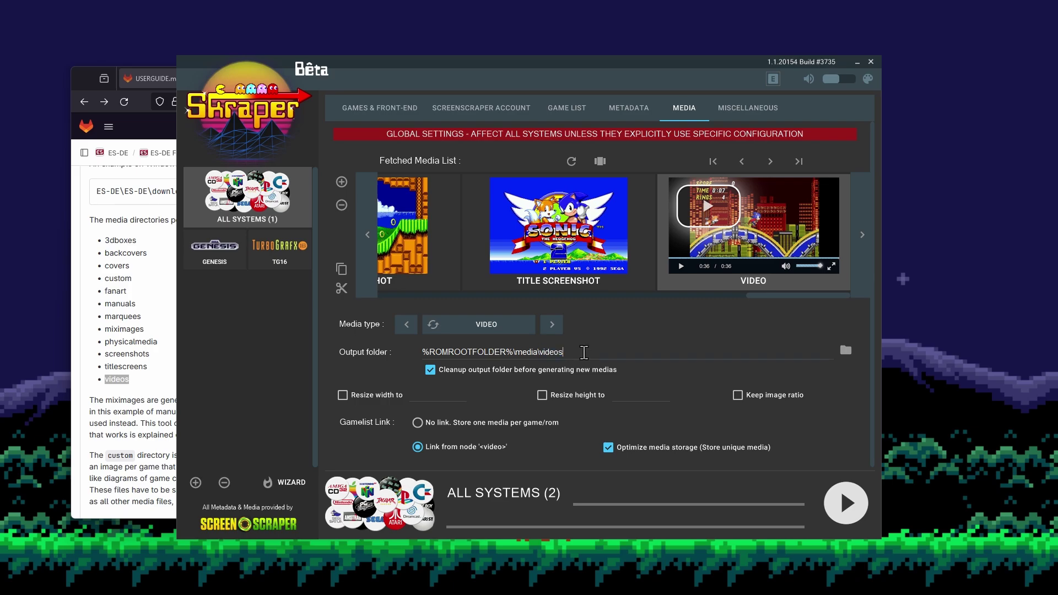
left_click(438, 422)
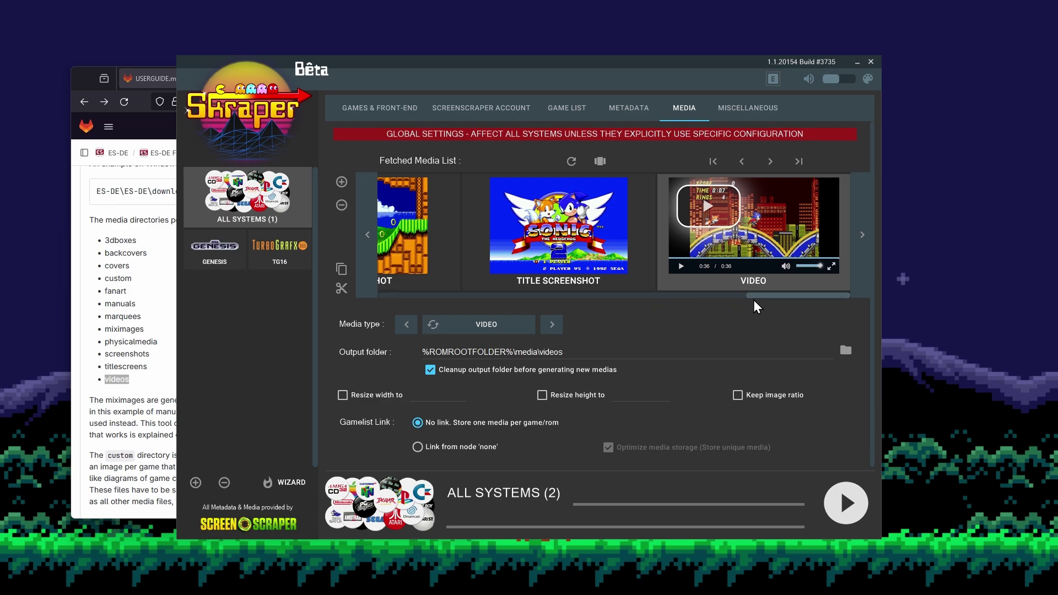
- Compare the fetched media list for all systems with the media directories listed in the ES-DE user guide
left_click_drag(788, 296, 685, 297)
left_click(150, 293)
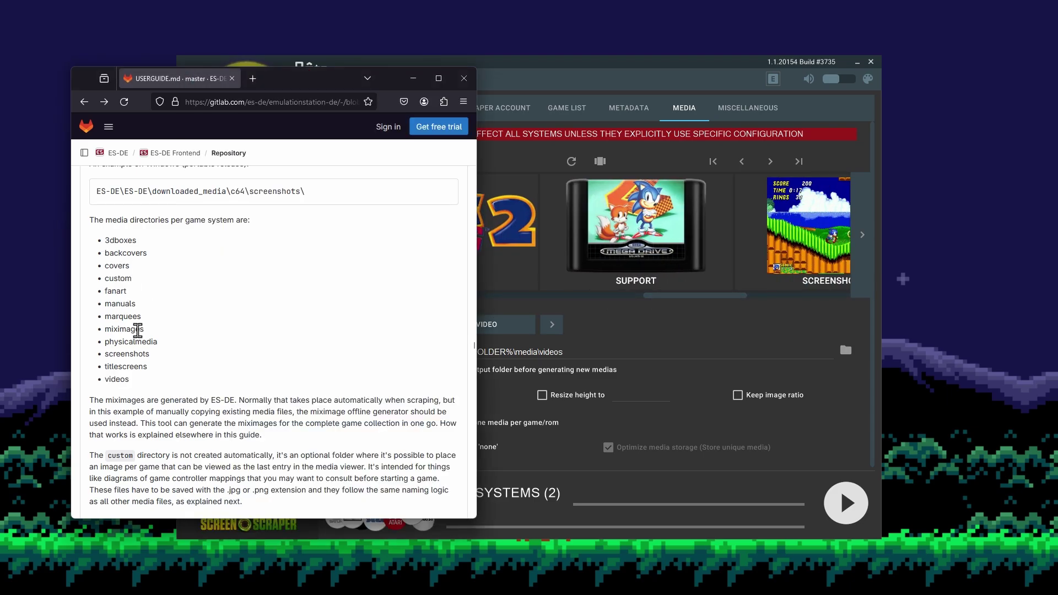
left_click_drag(144, 386, 104, 241)
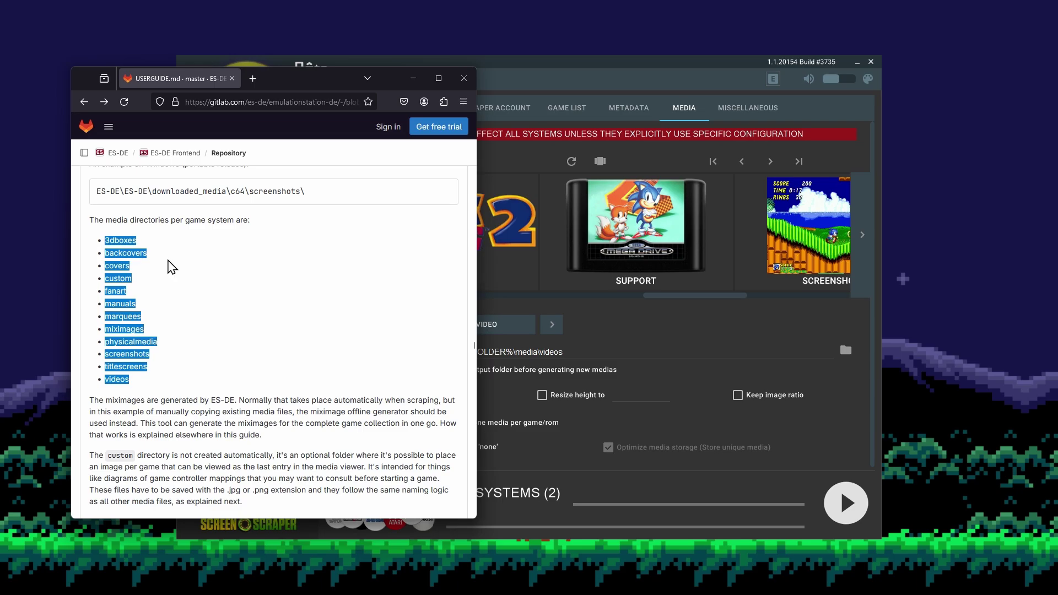
left_click(172, 267)
left_click(610, 64)
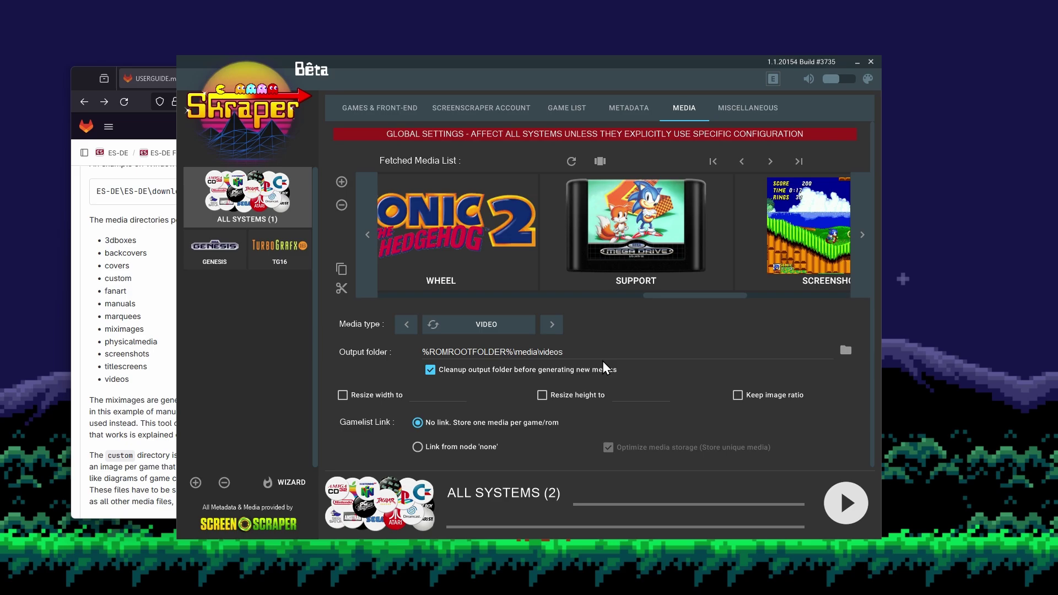
left_click(235, 199)
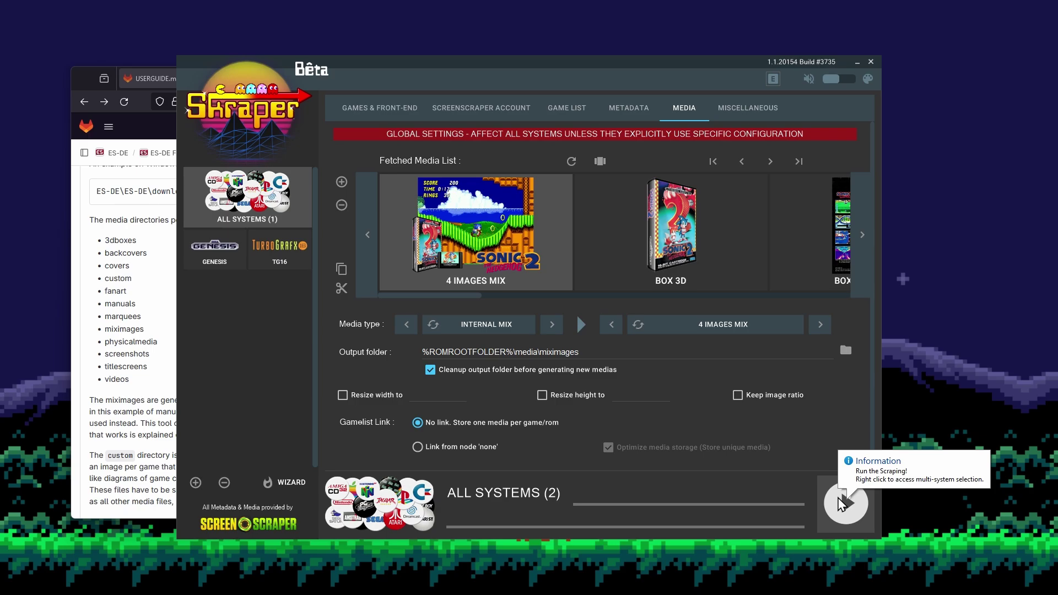
- Minimize the user guide's browser window and inspect the genesis and tg16 folders in ES-DE-Demo\ROMs using File Explorer
left_click(155, 240)
left_click(415, 81)
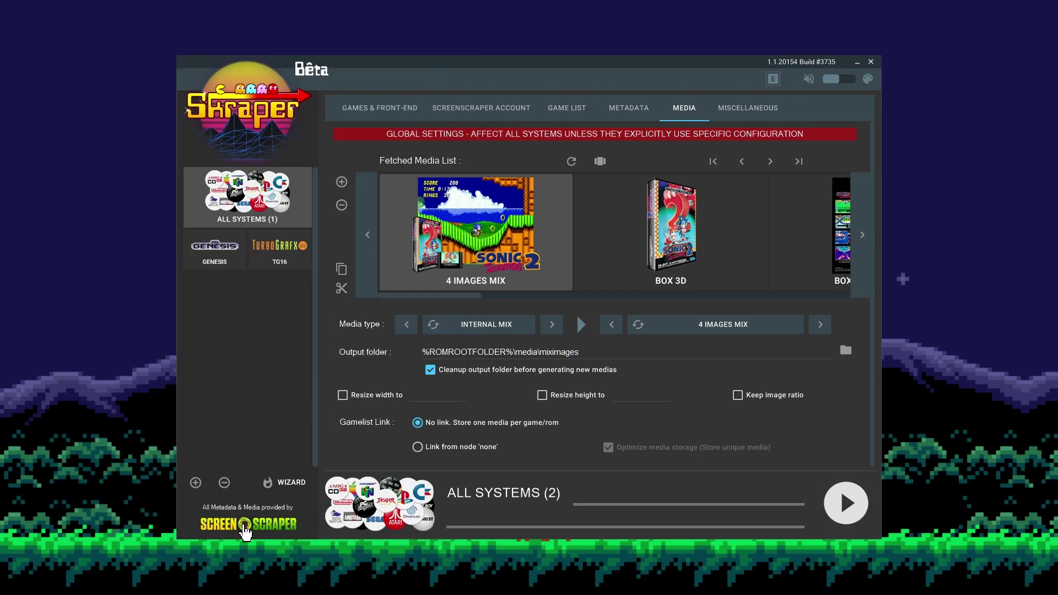
mouse_move(162, 591)
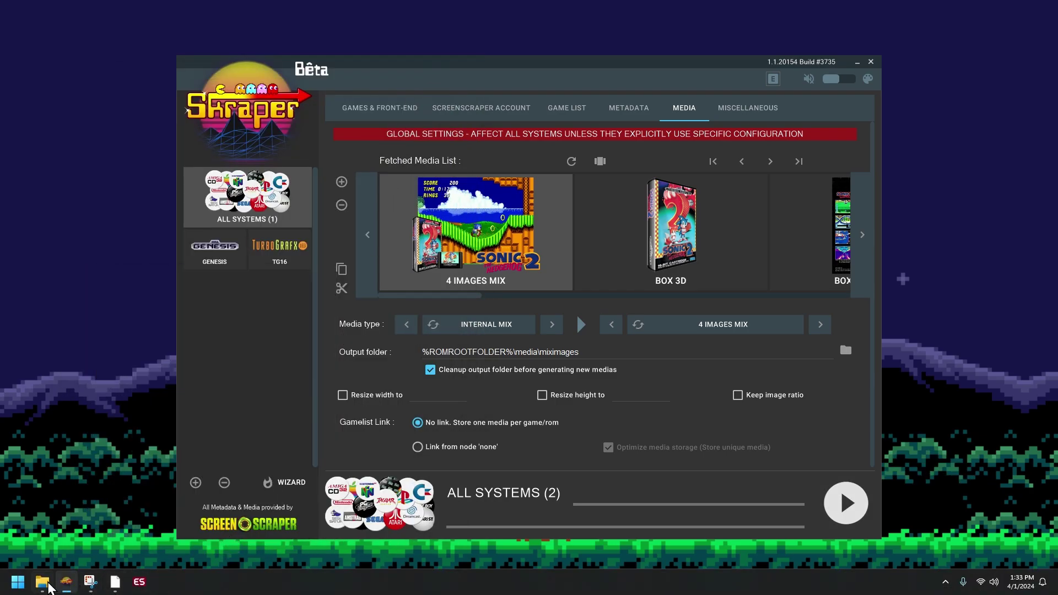
left_click(48, 583)
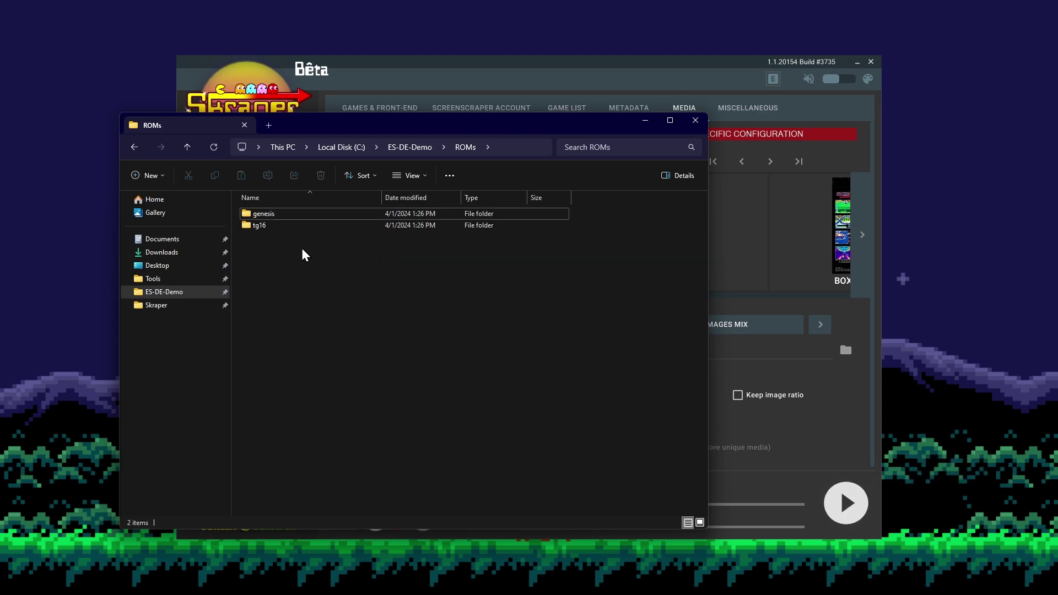
double_click(262, 216)
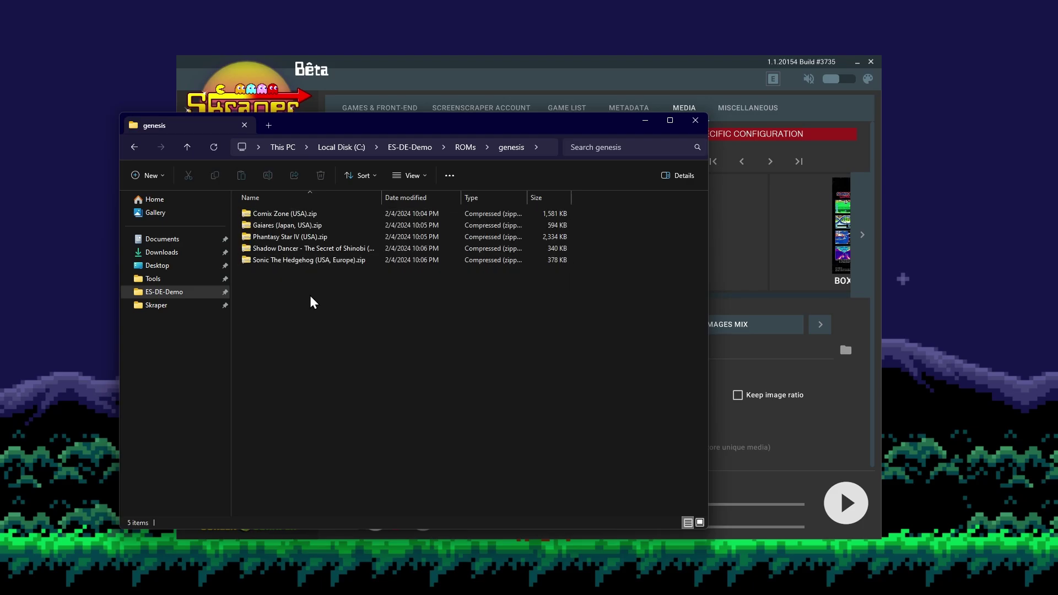
left_click(134, 148)
double_click(255, 226)
left_click(134, 147)
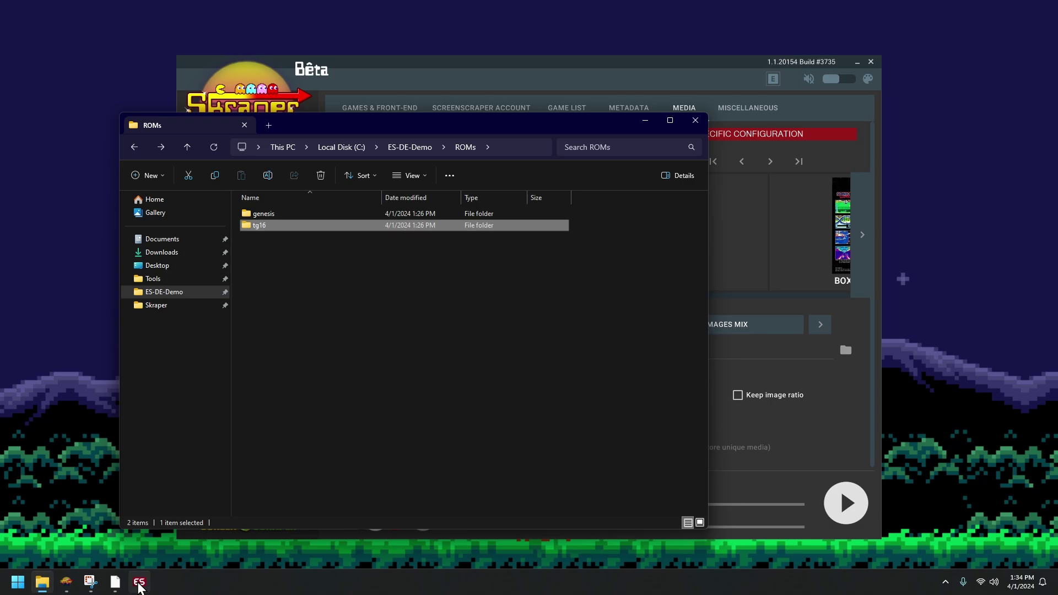
- Launch ES-DE and browse the TurboGrafx-16 game list to see its games before scraping
left_click(139, 583)
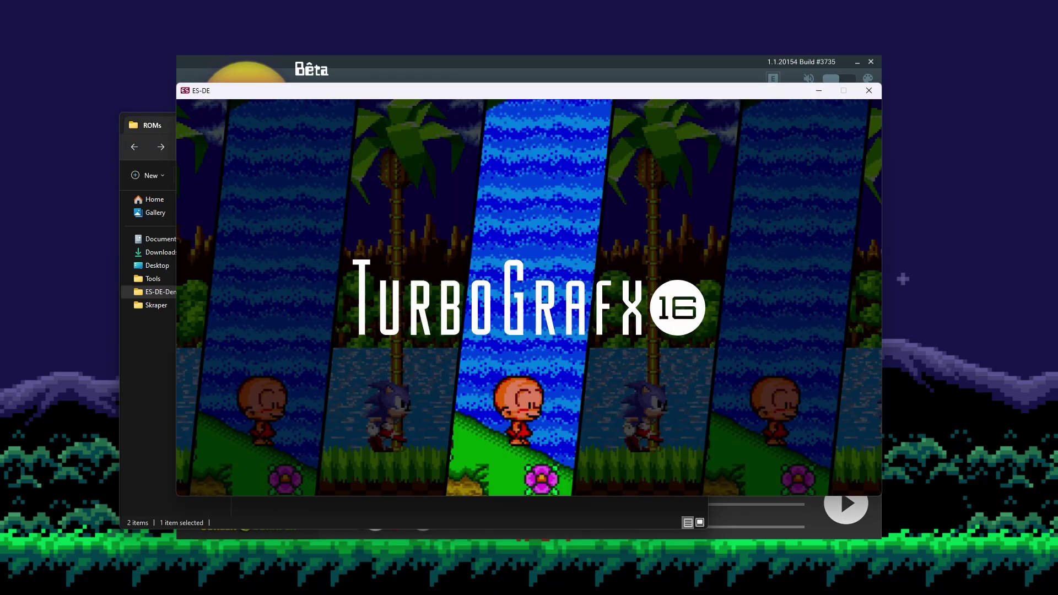
key("Return")
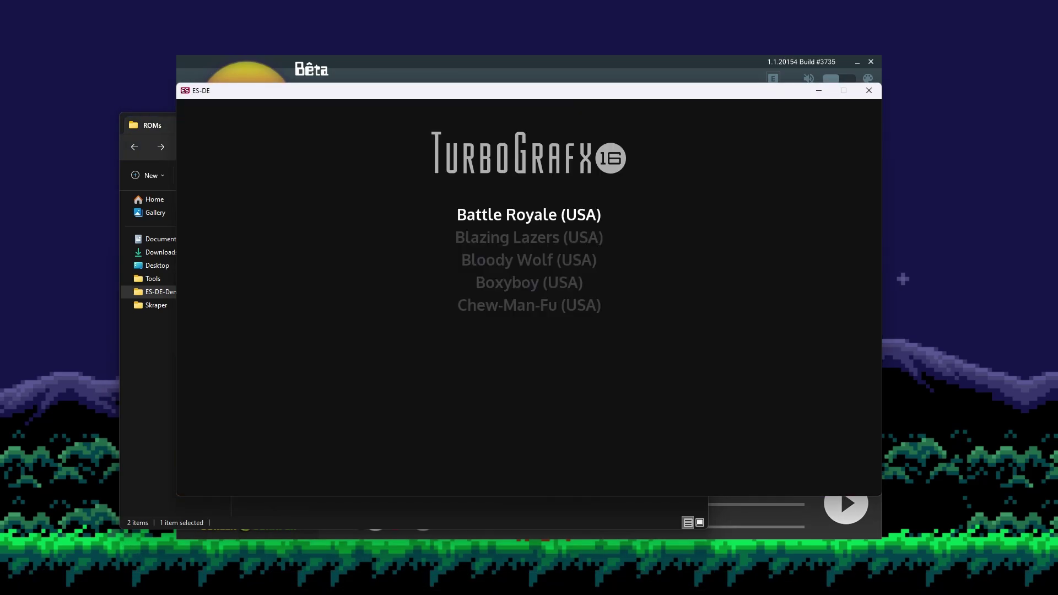
key("Down")
key("Down")
key("Down")
key("Up")
key("Up")
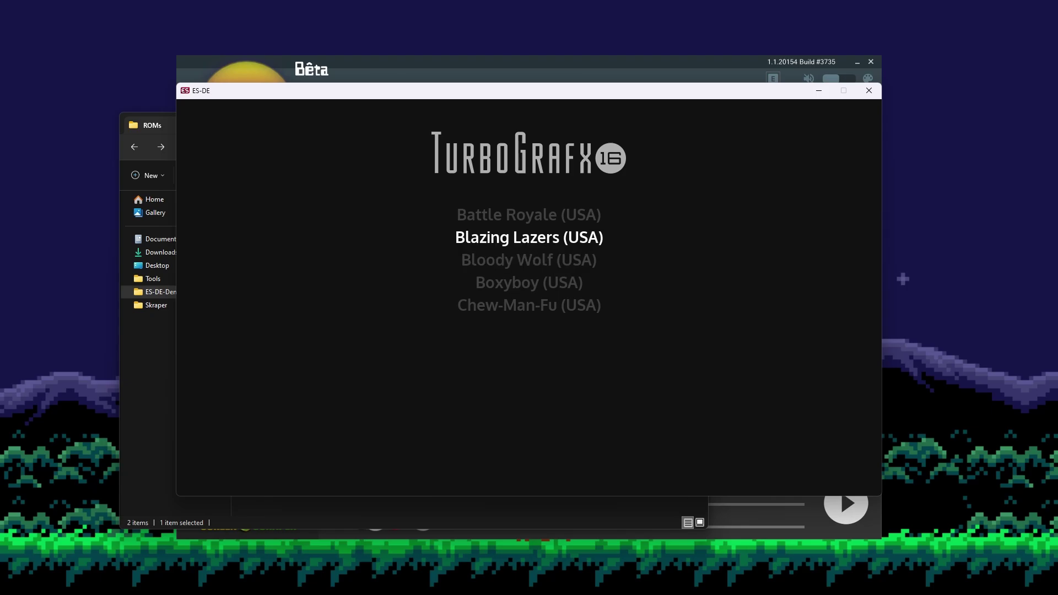
- Leave the TurboGrafx-16 game list and quit ES-DE
key("BackSpace")
key("Escape")
key("Down")
key("Down")
key("Down")
key("Down")
key("Down")
key("Down")
key("Down")
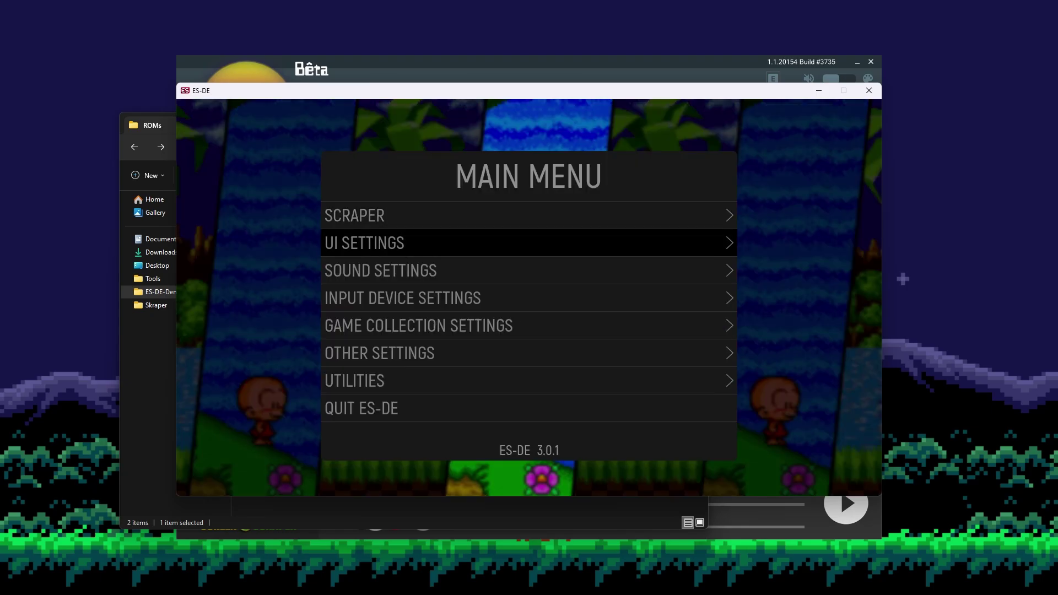
key("Return")
key("Return")
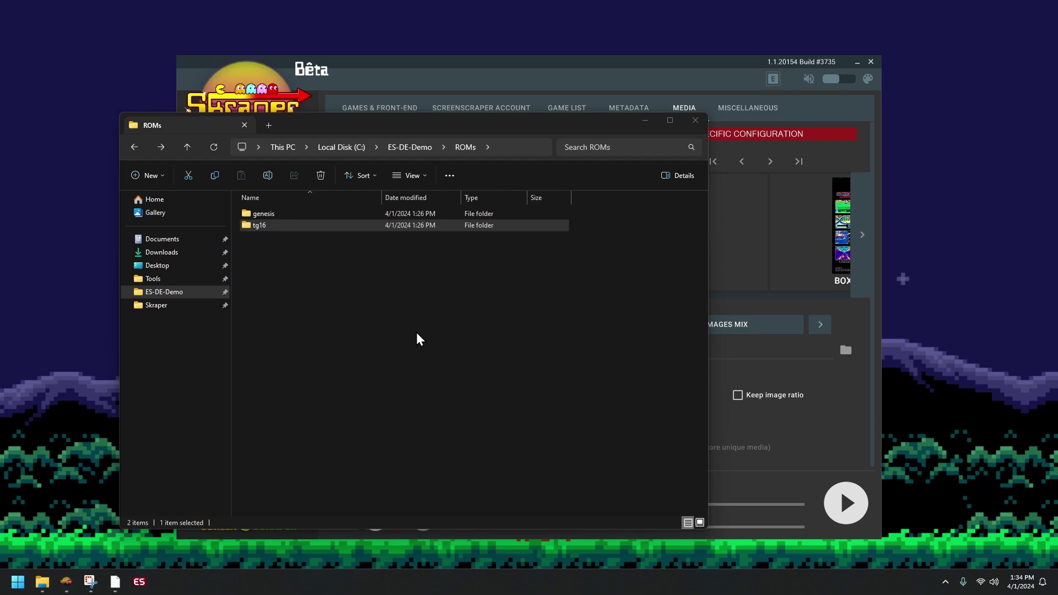
- Return to Skraper and run the scraping for all systems, agreeing to continue
left_click(832, 491)
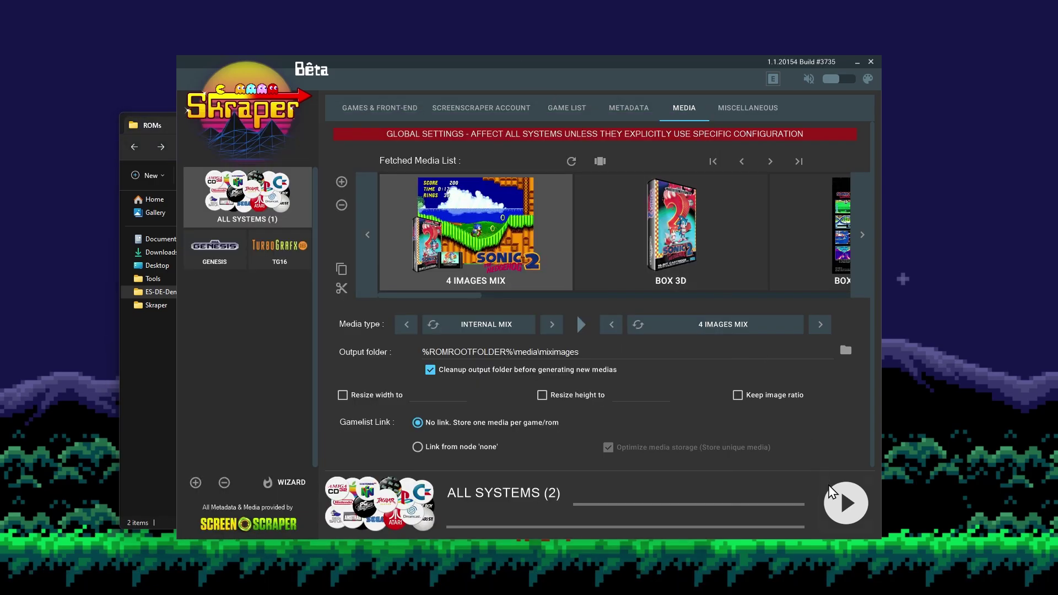
left_click(845, 503)
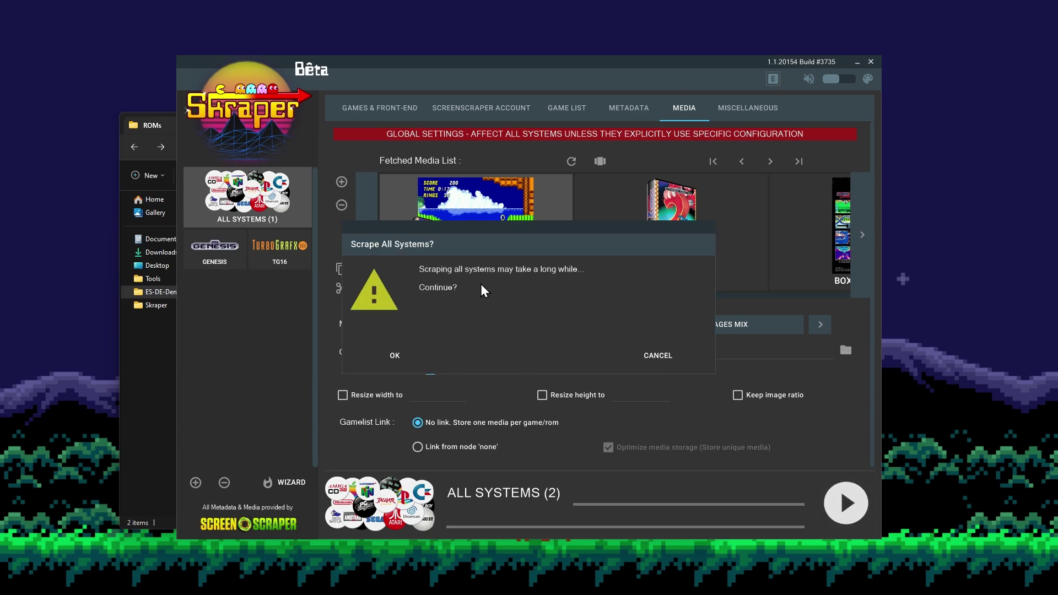
left_click(399, 356)
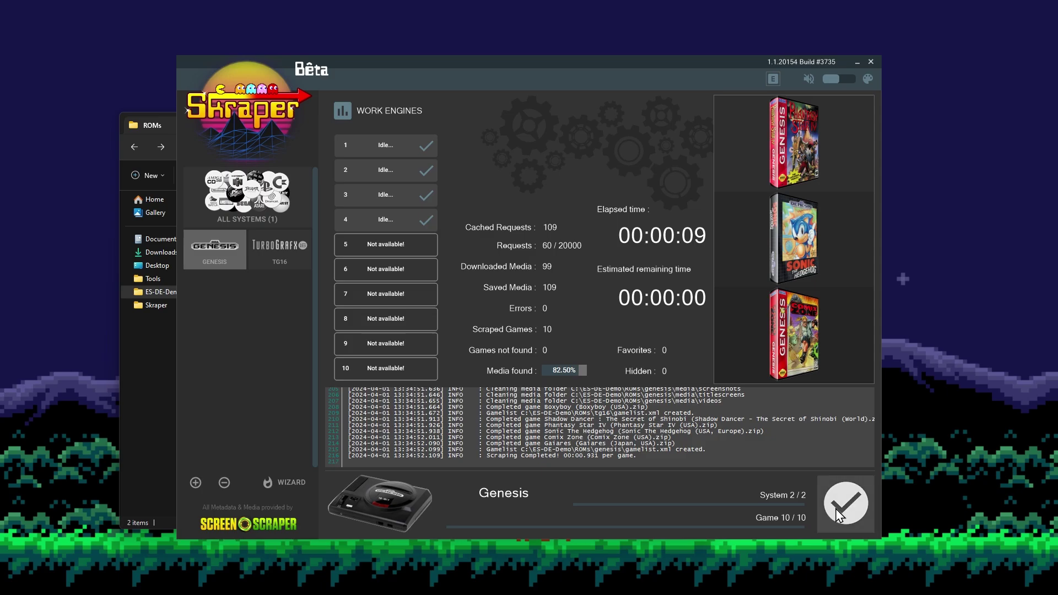
- Inspect the genesis ROM folder in File Explorer for its media folder and gamelist.xml, and return to the ROMs folder
left_click(152, 402)
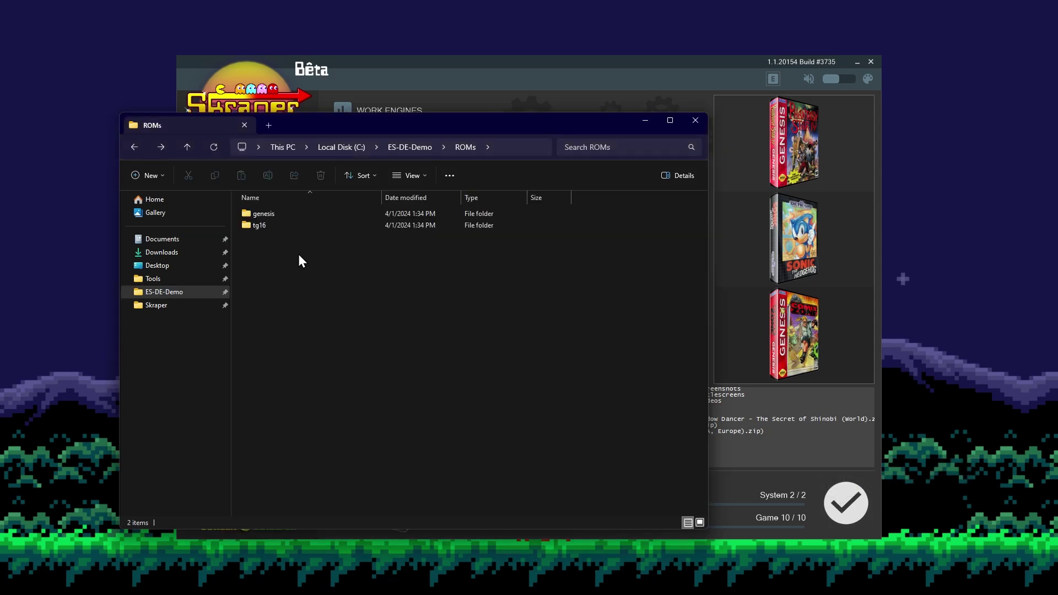
double_click(273, 216)
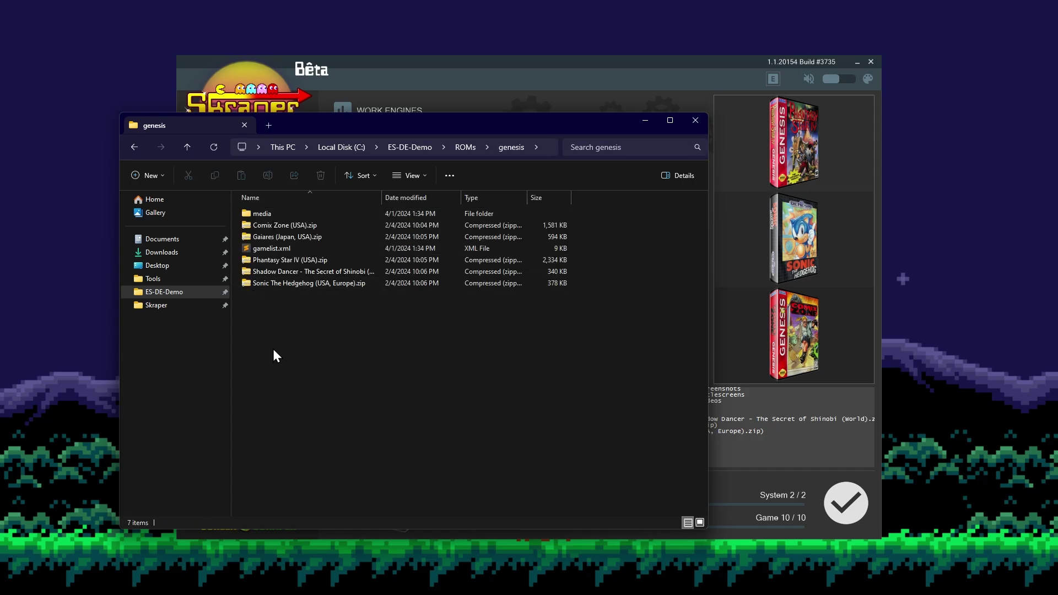
left_click(272, 249)
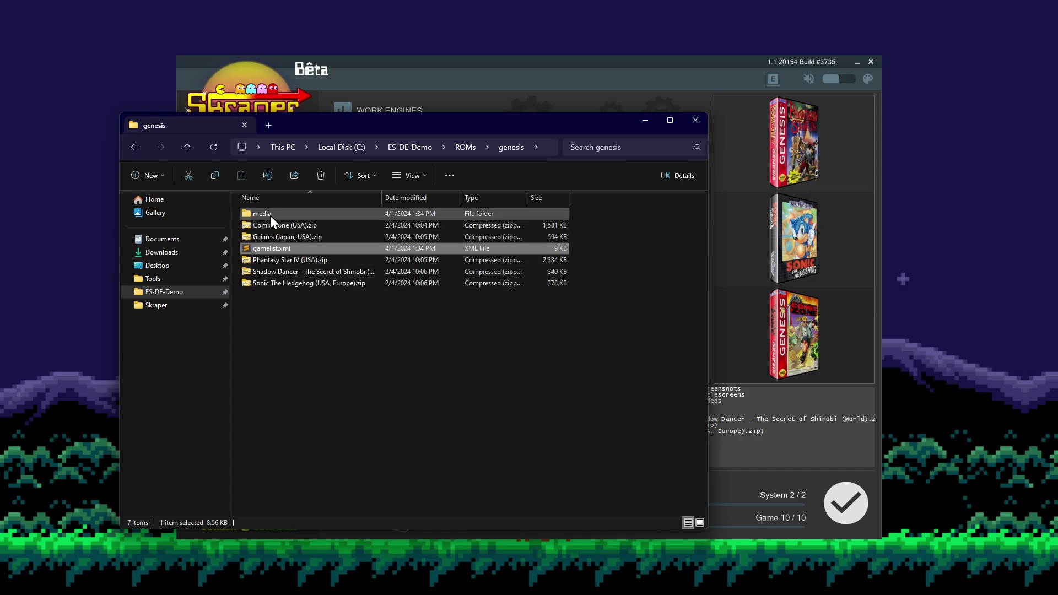
left_click(136, 149)
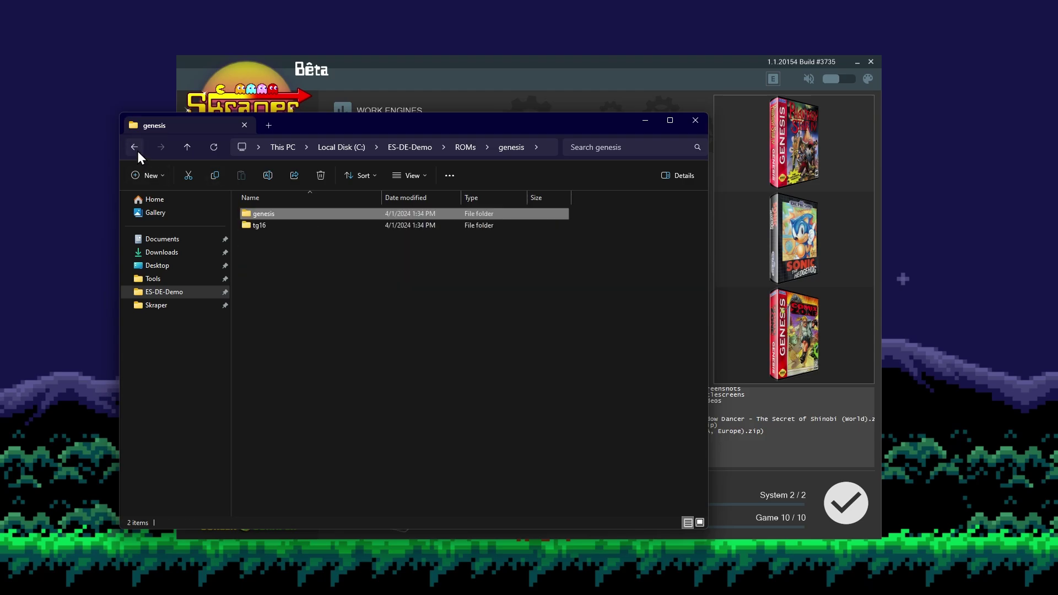
- Inspect the tg16 ROM folder for its generated media folder and gamelist.xml
double_click(259, 226)
left_click(284, 286)
left_click(269, 213)
left_click(289, 330)
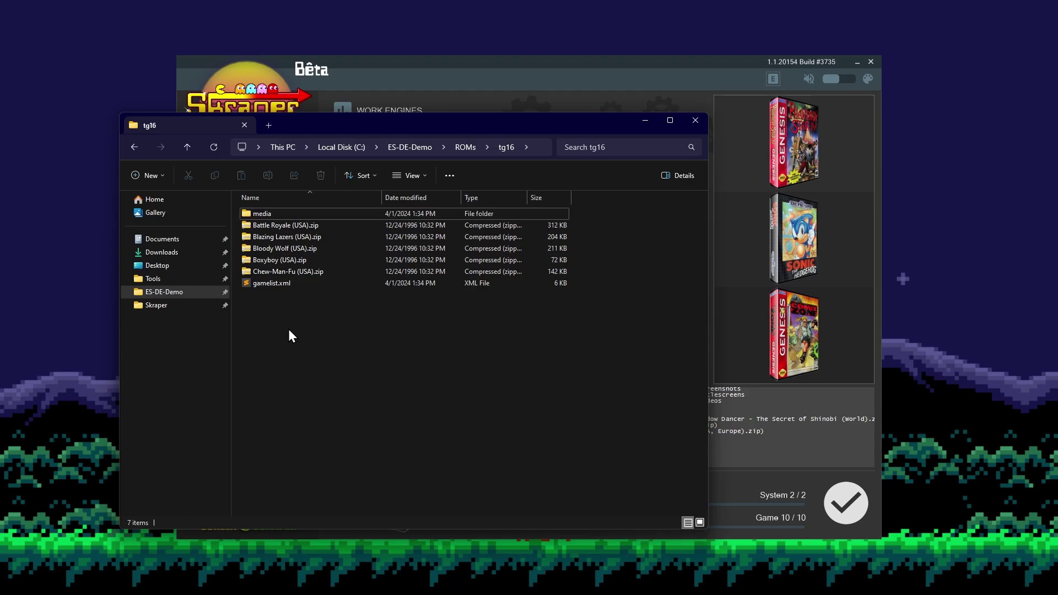
- Open the gamelists folder inside ES-DE-Demo\ES-DE in a second File Explorer tab
left_click(269, 125)
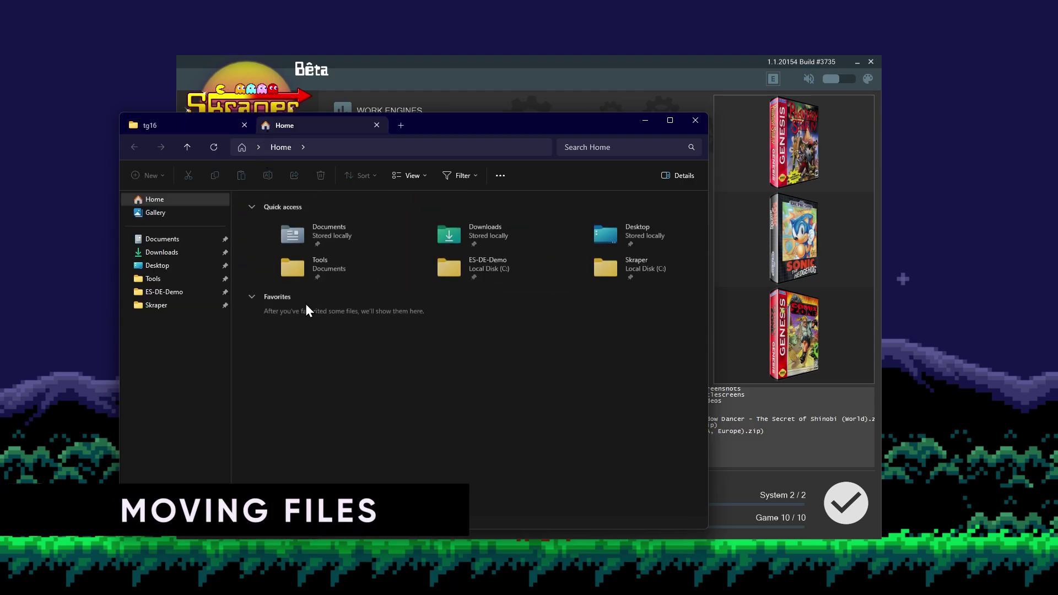
left_click(175, 294)
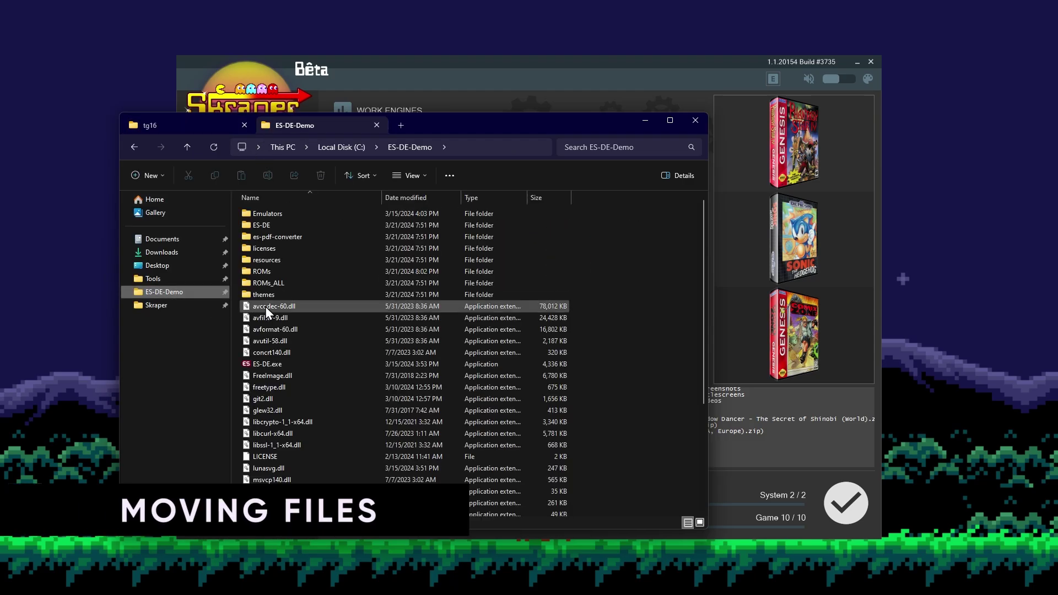
left_click(269, 225)
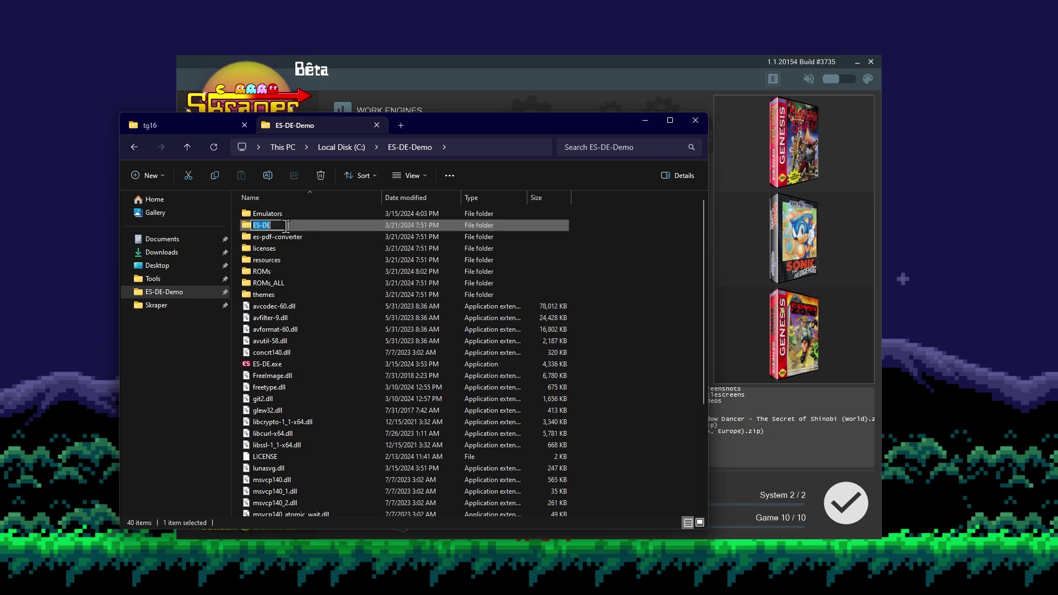
double_click(292, 226)
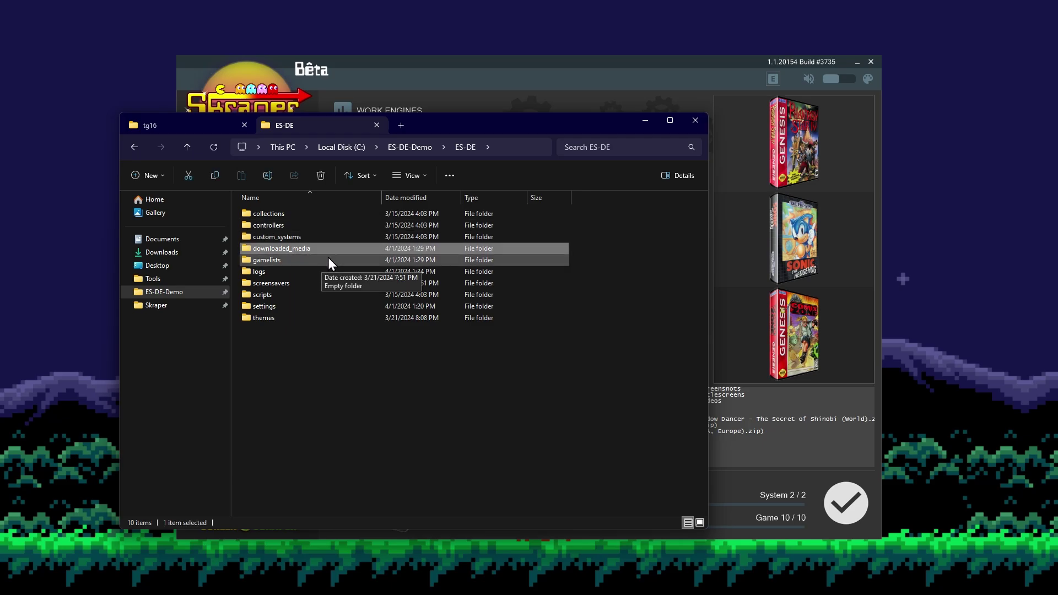
left_click(295, 259)
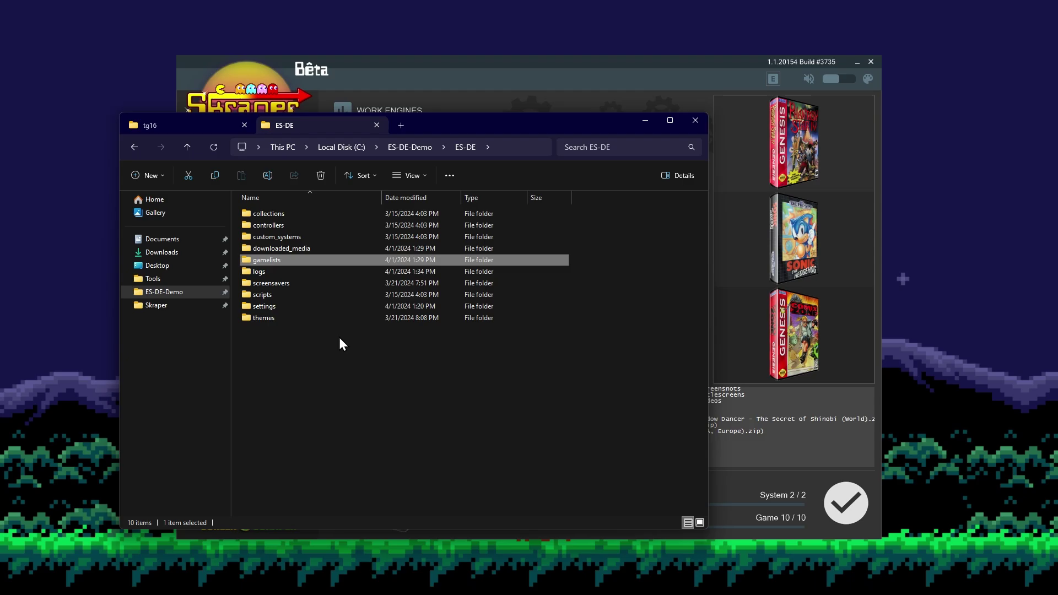
double_click(280, 260)
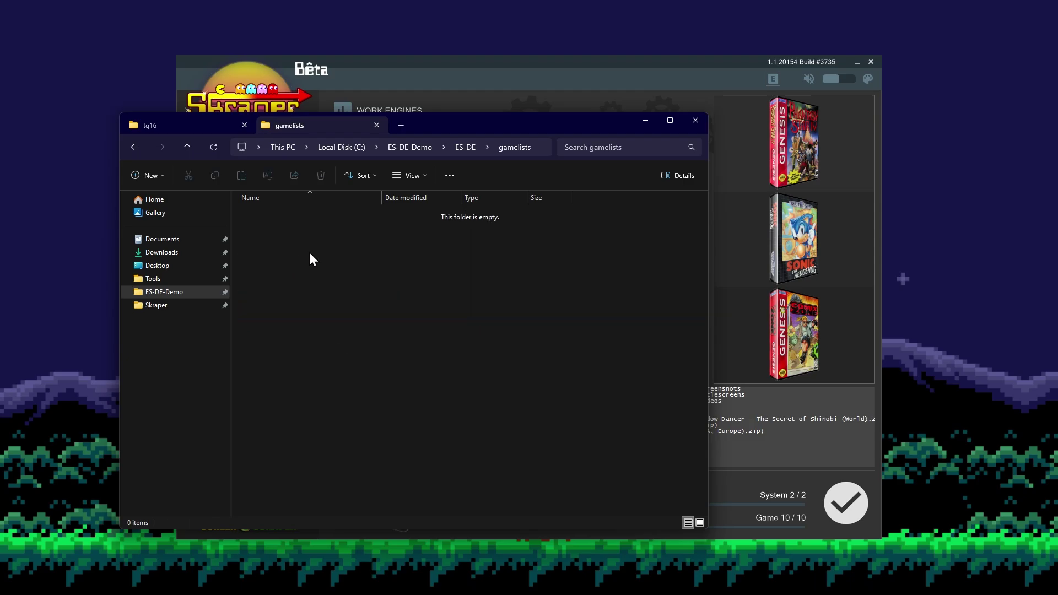
- Create a folder named genesis in the gamelists folder
right_click(309, 252)
mouse_move(362, 383)
left_click(448, 382)
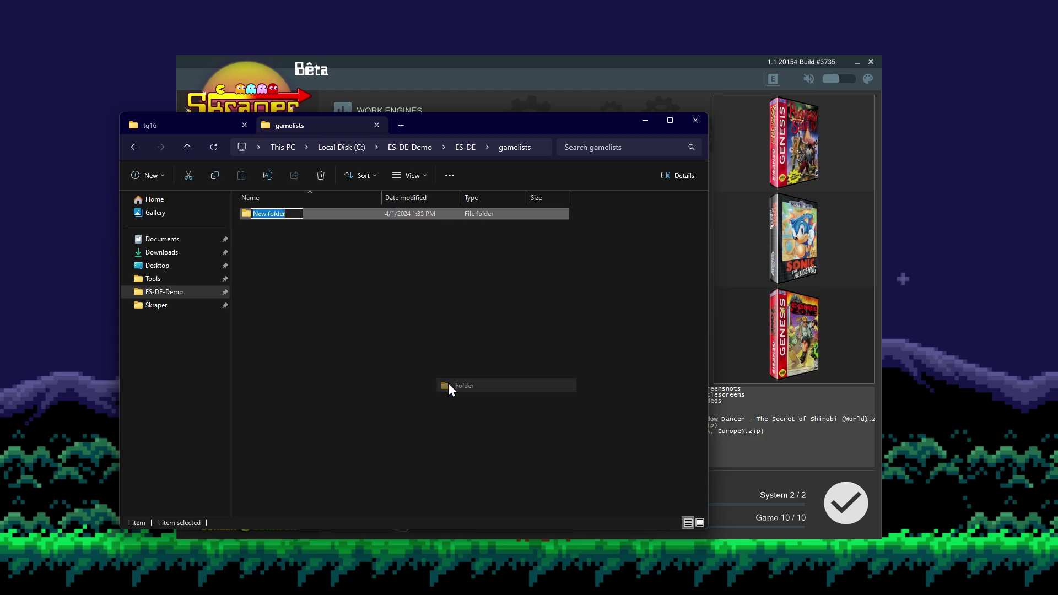
type("genesis")
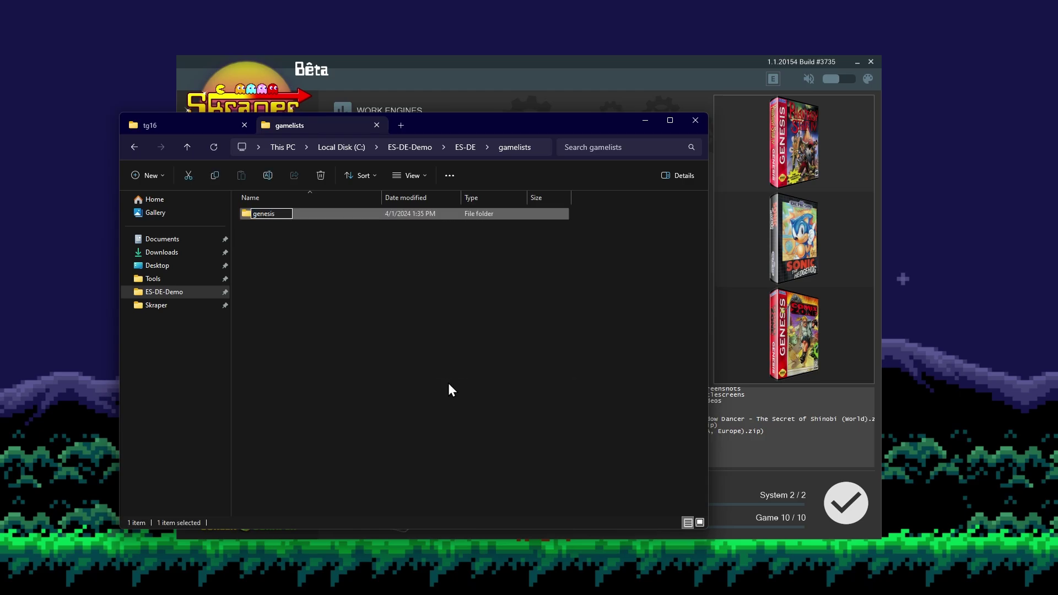
key("Return")
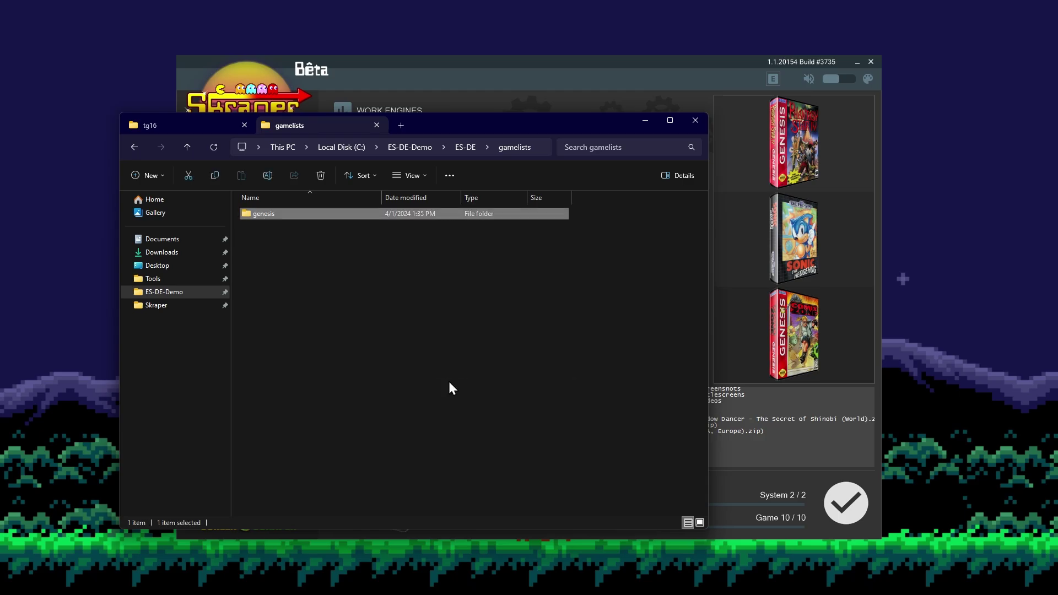
- Move gamelist.xml from the ROMs\genesis folder into the gamelists\genesis folder
double_click(280, 212)
left_click(200, 126)
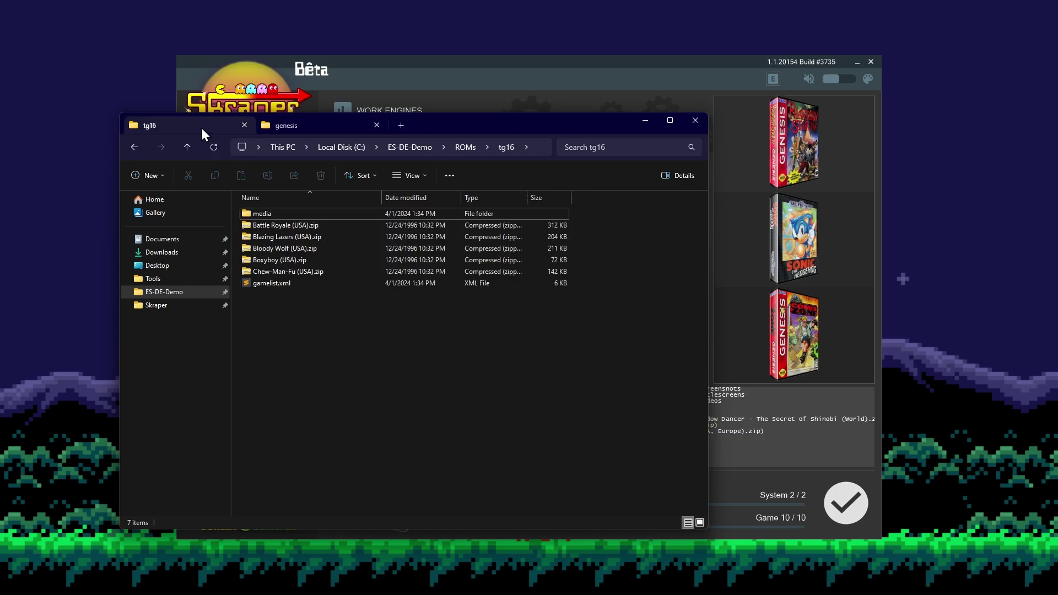
left_click(134, 147)
double_click(264, 213)
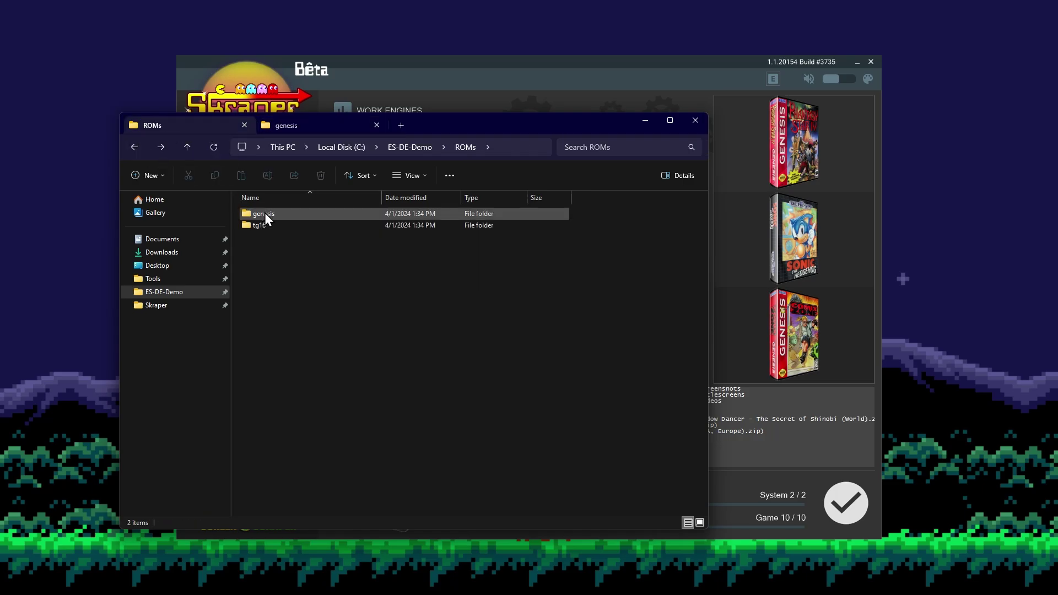
left_click(279, 246)
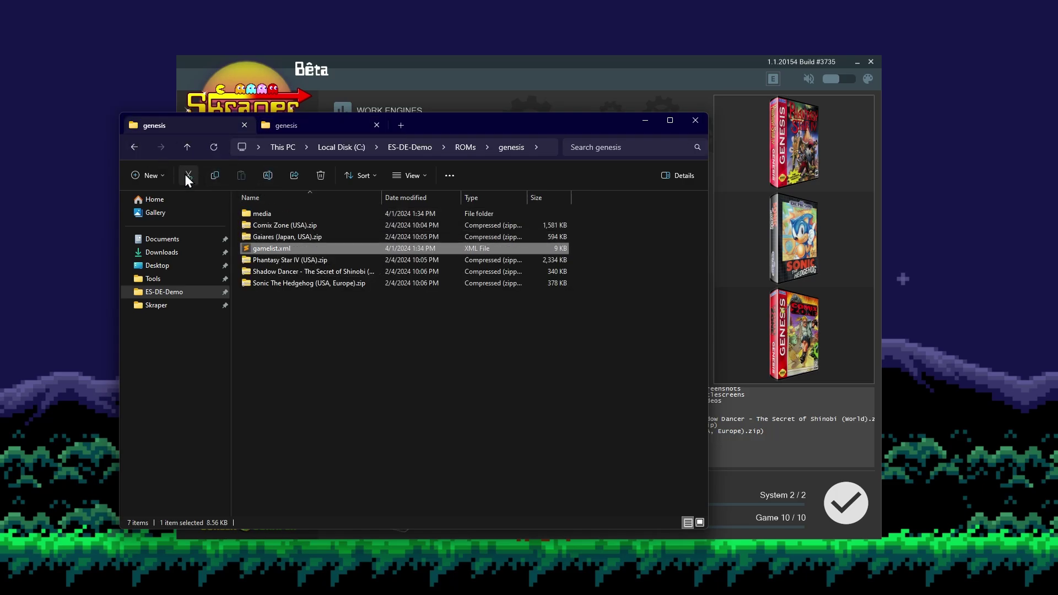
left_click(188, 175)
left_click(291, 127)
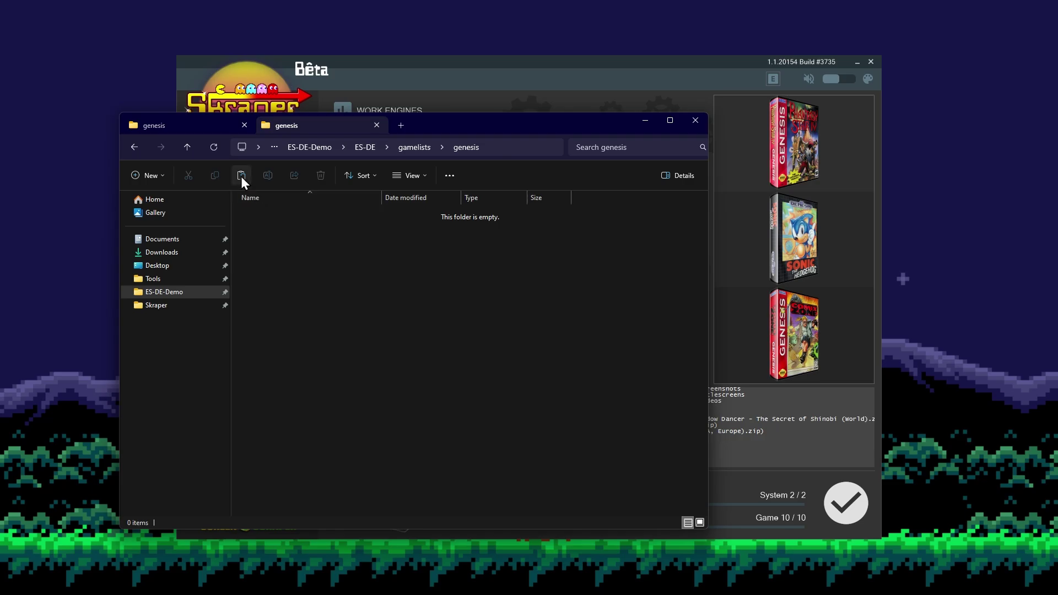
left_click(241, 176)
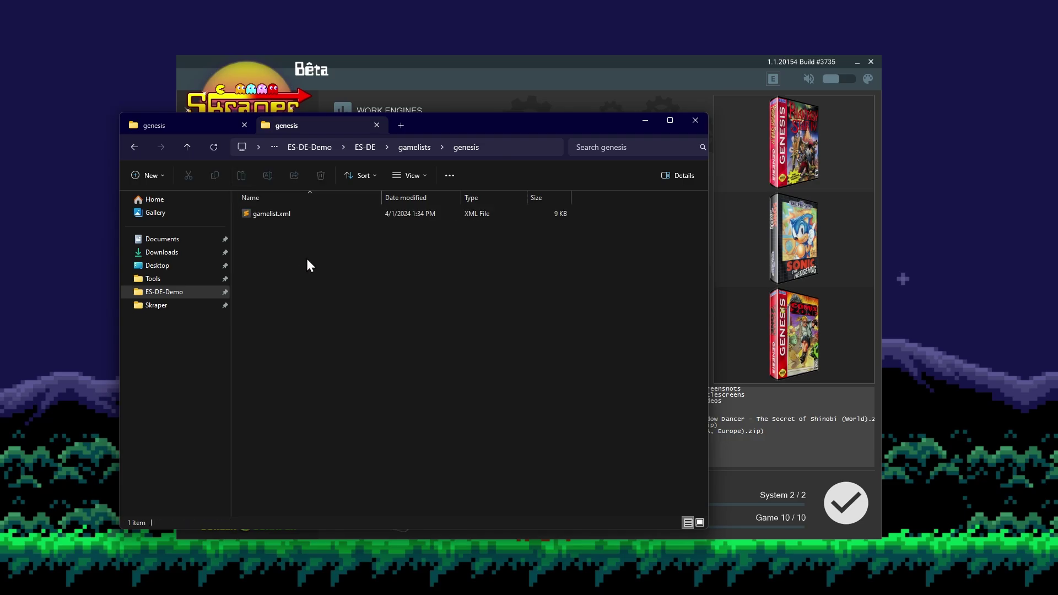
- Return to the gamelists folder and create a folder named tg16 beside genesis
left_click(135, 146)
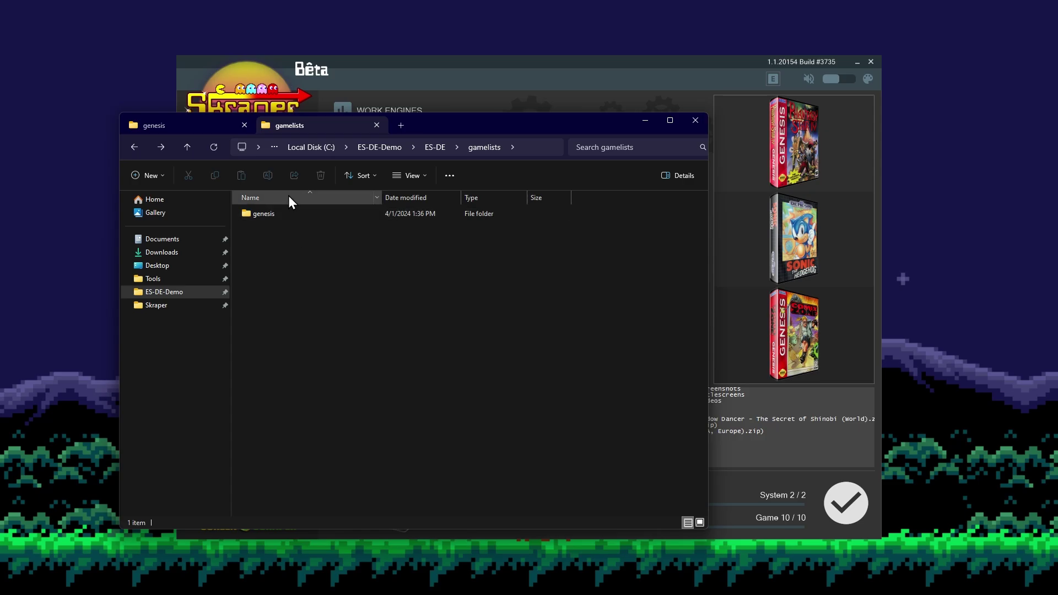
right_click(273, 237)
mouse_move(342, 373)
left_click(419, 373)
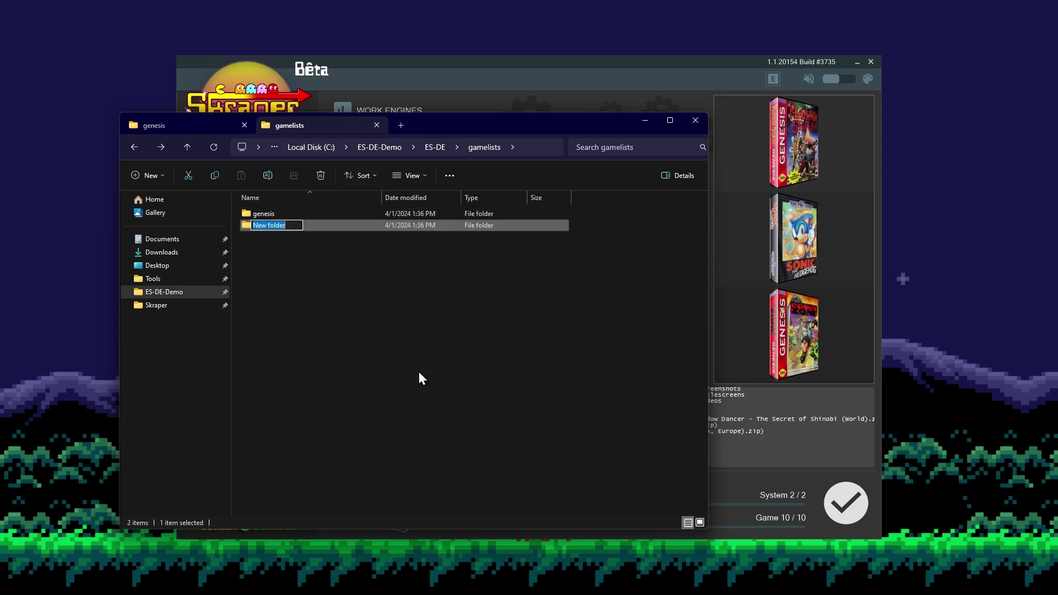
type("tg16")
left_click(270, 249)
- Move gamelist.xml from the ROMs\tg16 folder into the gamelists\tg16 folder
double_click(257, 224)
left_click(156, 130)
left_click(133, 147)
left_click(133, 144)
left_click(158, 143)
double_click(254, 225)
left_click(273, 283)
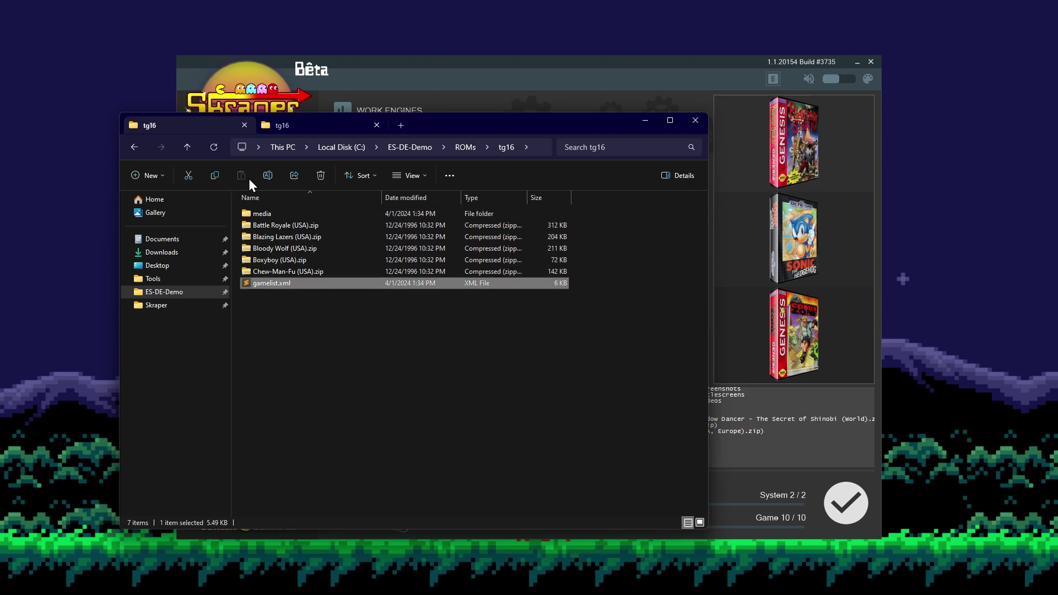
left_click(187, 174)
left_click(293, 124)
left_click(243, 175)
left_click(304, 266)
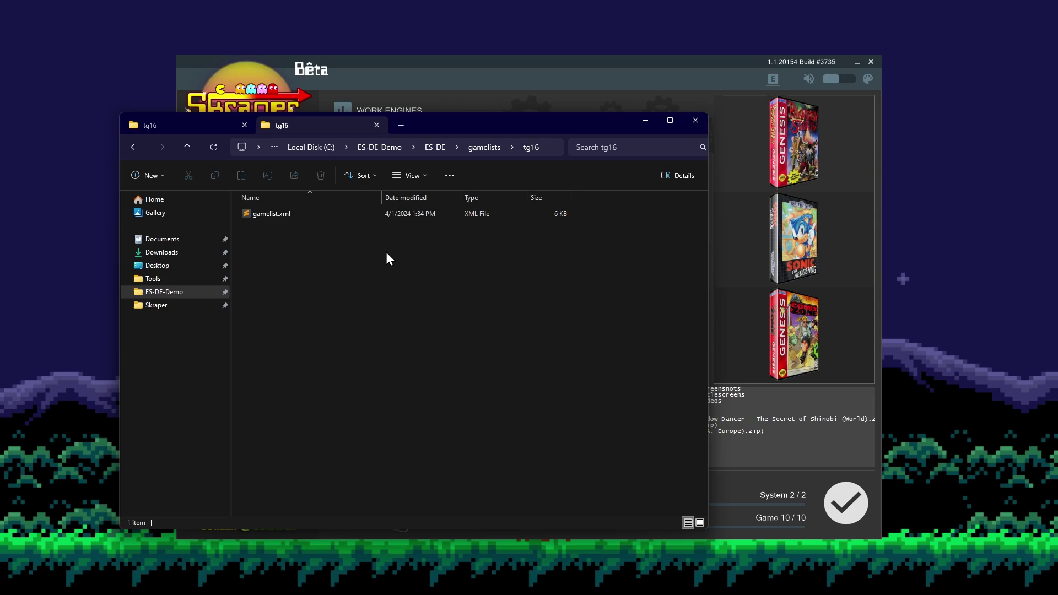
- Create a folder named genesis in the ES-DE downloaded_media folder
left_click(427, 147)
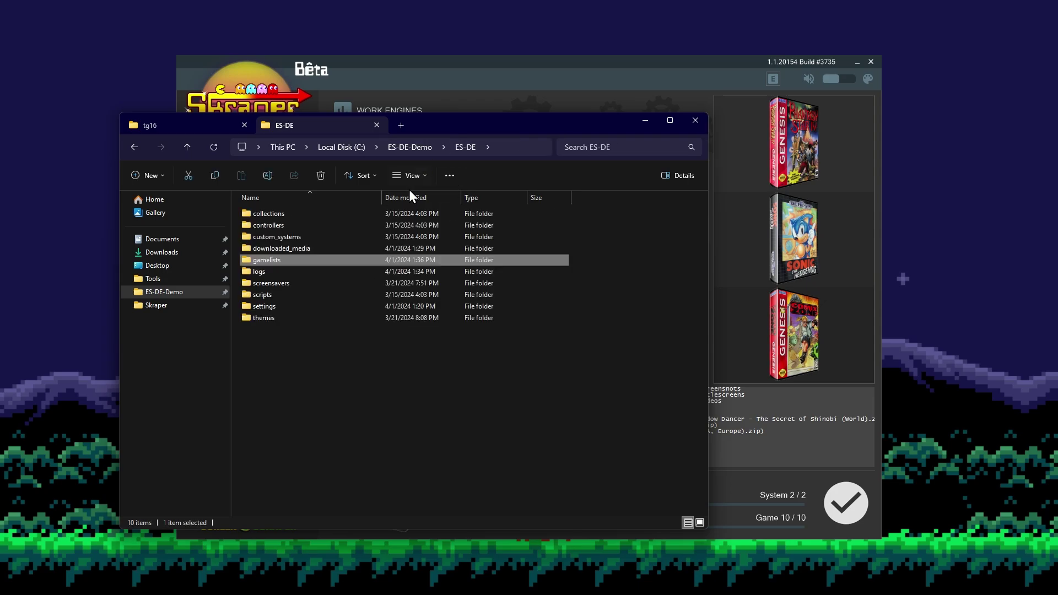
double_click(287, 253)
right_click(325, 250)
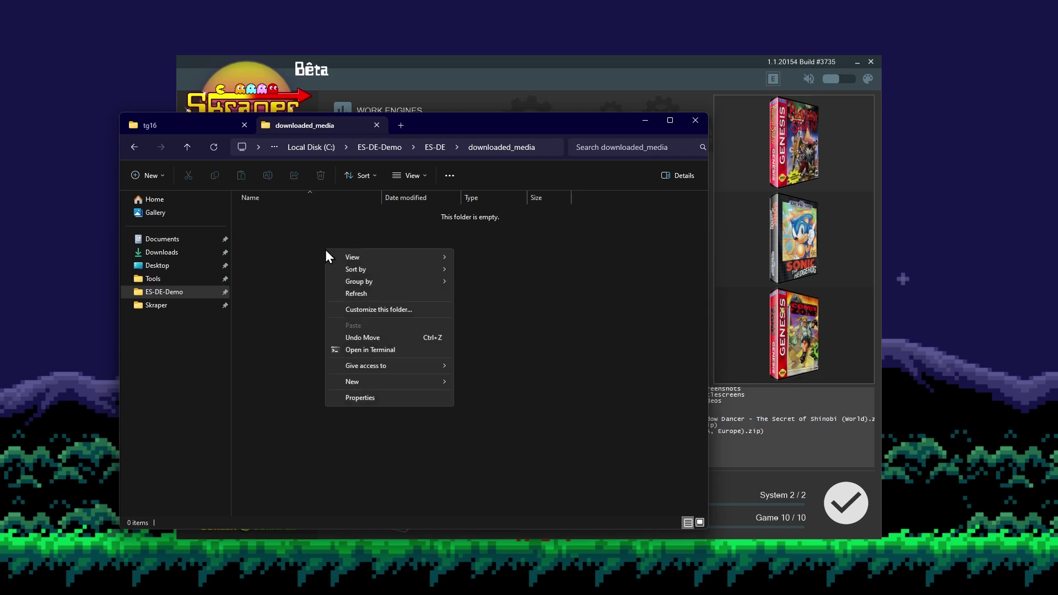
mouse_move(423, 381)
left_click(465, 380)
type("genesis")
key("Return")
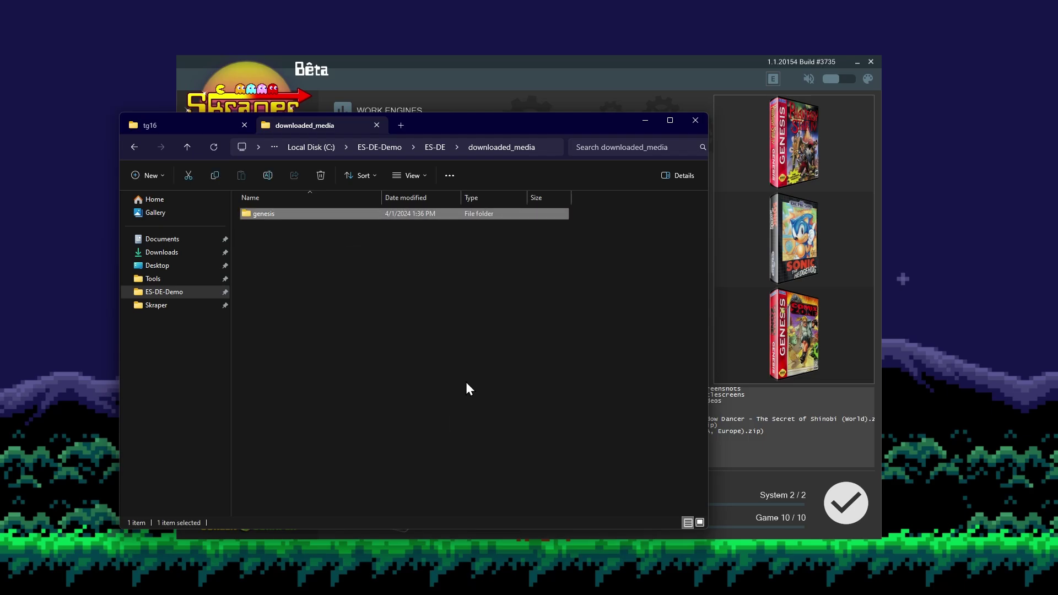
- Move all the media subfolders, 3dboxes through videos, from ROMs\genesis\media into downloaded_media\genesis
left_click(168, 126)
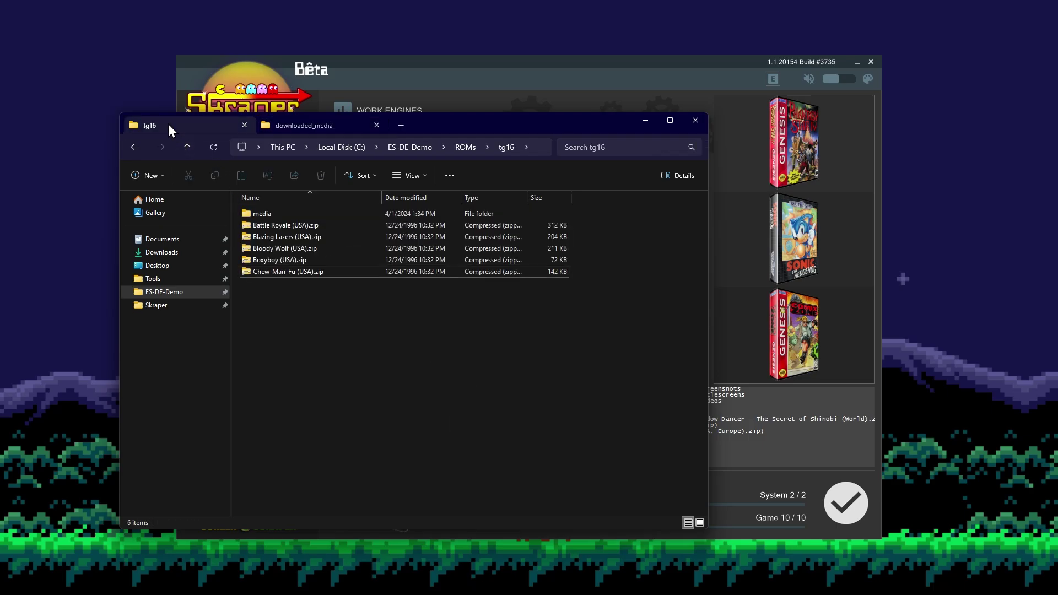
left_click(135, 144)
double_click(258, 213)
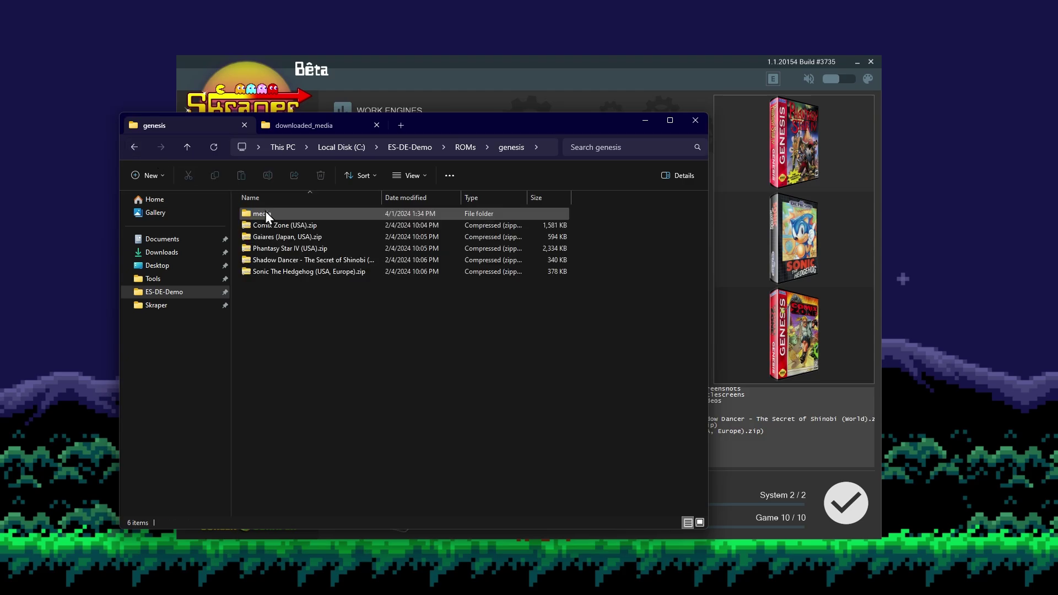
double_click(265, 214)
left_click_drag(320, 350, 257, 208)
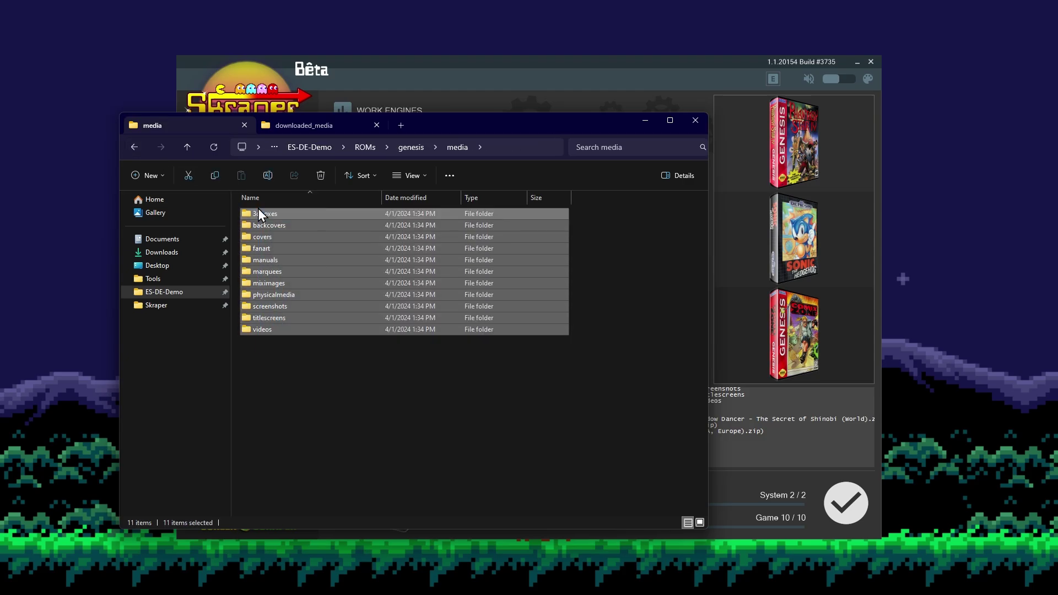
left_click(188, 177)
left_click(279, 124)
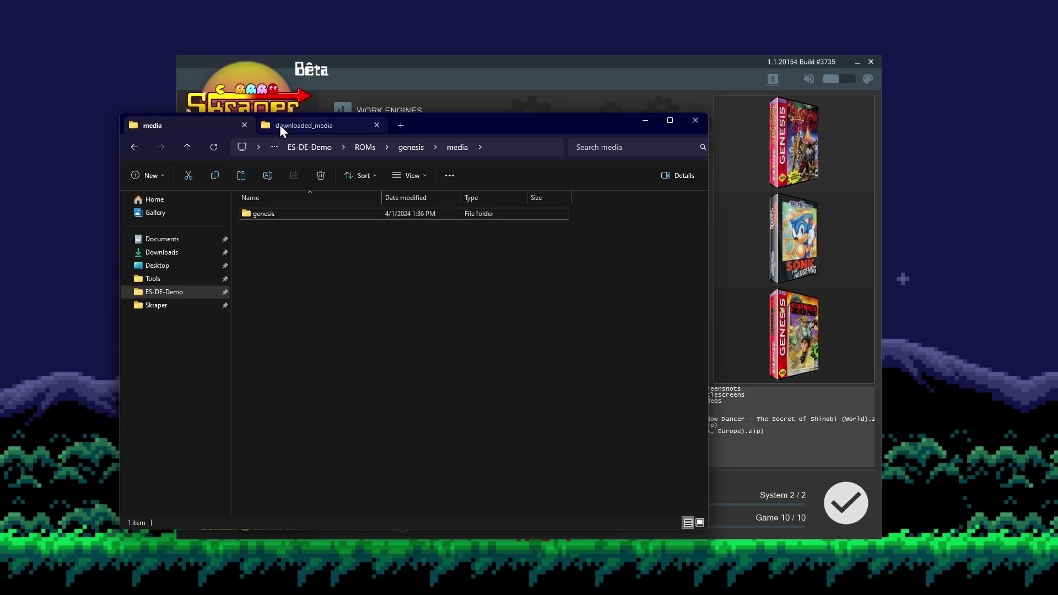
double_click(274, 214)
left_click(240, 176)
left_click(398, 385)
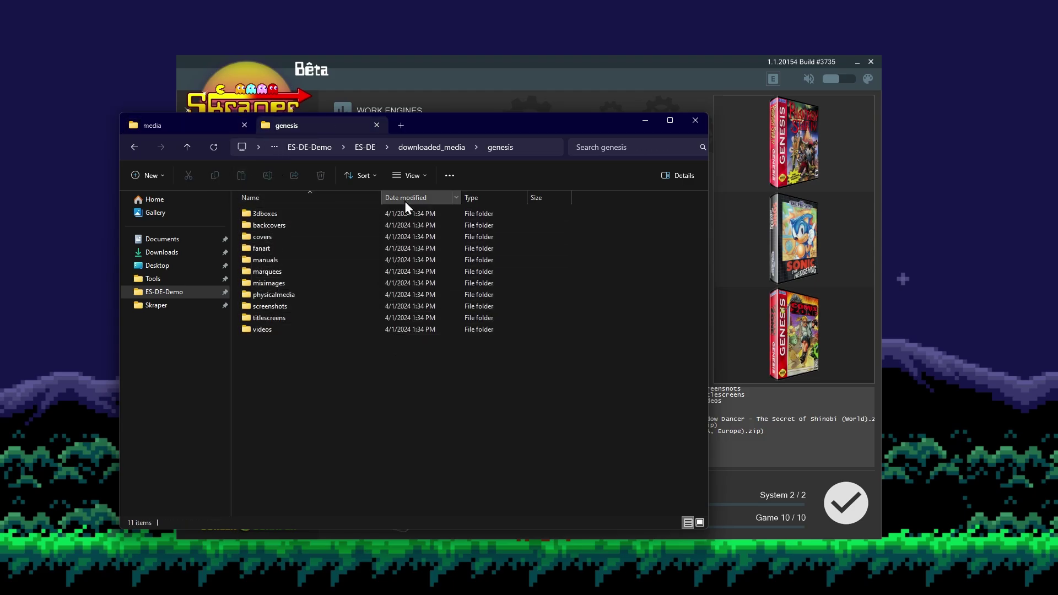
- Create a folder named tg16 in the downloaded_media folder and open it
left_click(425, 148)
right_click(348, 253)
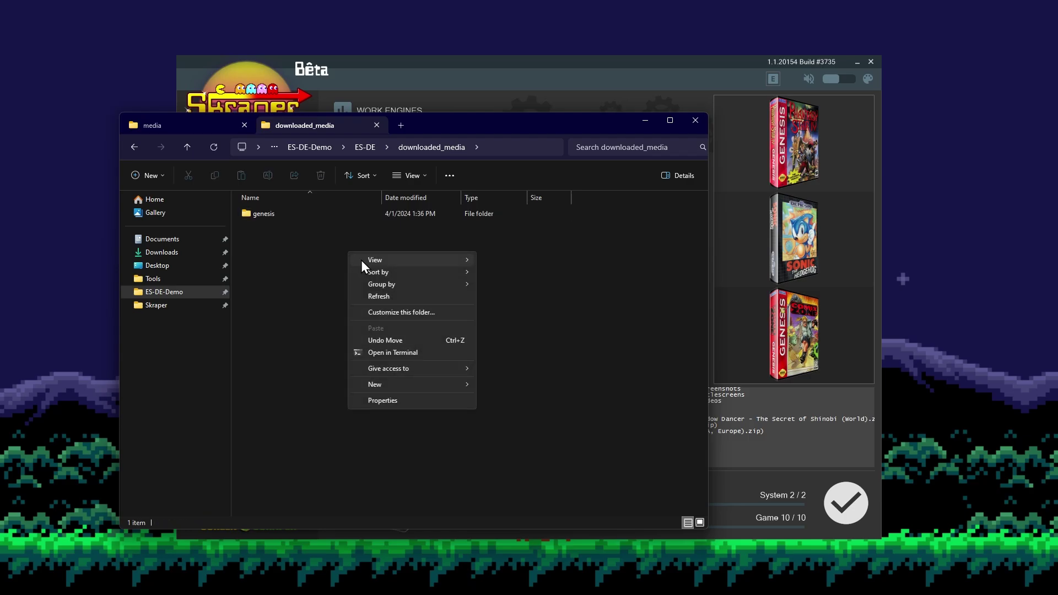
mouse_move(425, 386)
left_click(480, 386)
type("tg16")
key("Return")
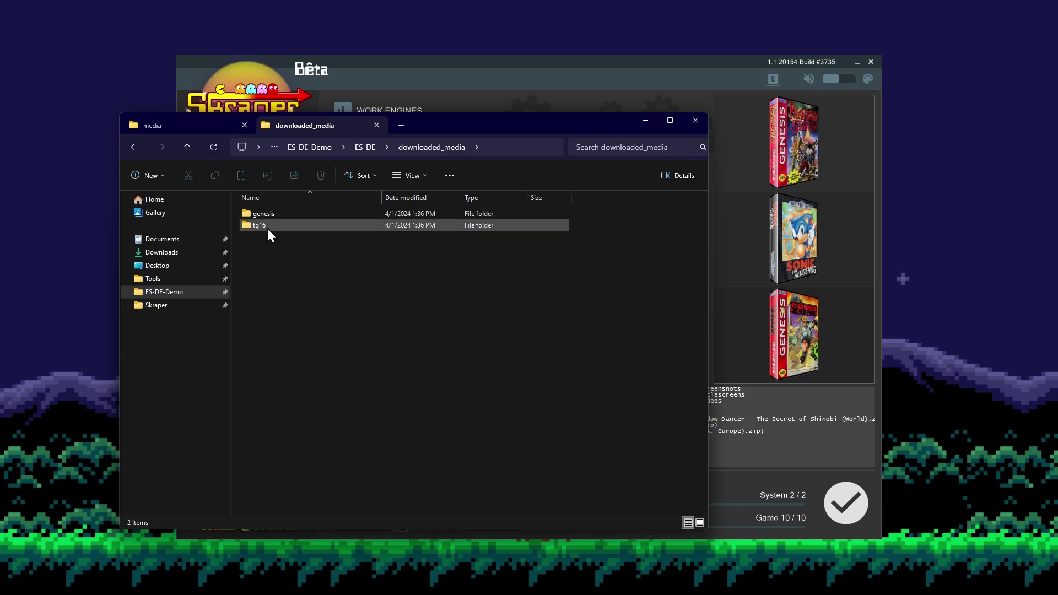
double_click(266, 226)
- Delete the emptied media folder from the genesis ROM folder
left_click(191, 125)
left_click(134, 143)
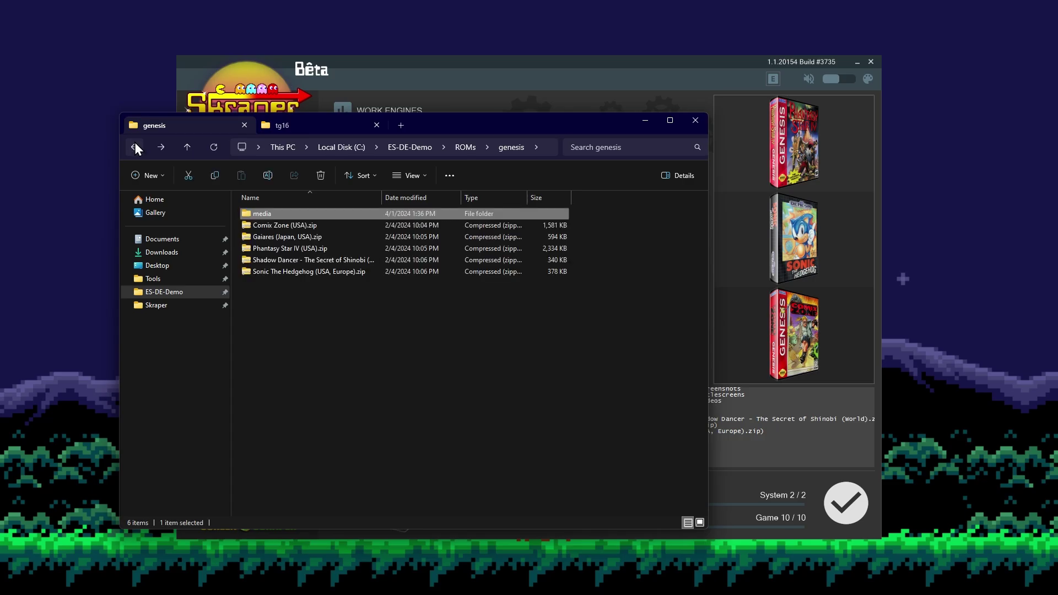
left_click(316, 175)
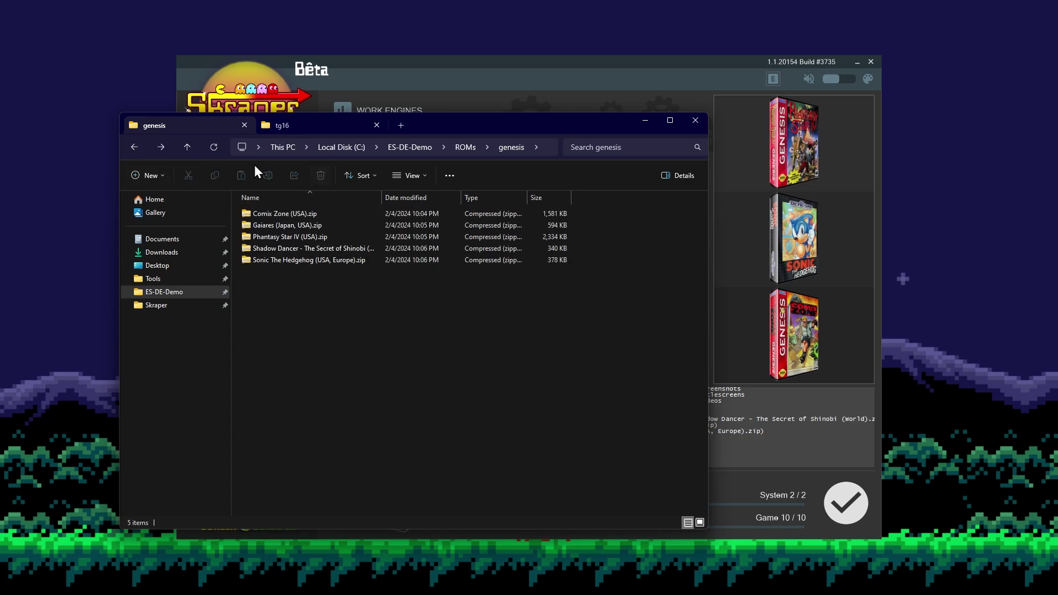
- Move all the media subfolders, 3dboxes through videos, from ROMs\tg16\media into downloaded_media\tg16
left_click(134, 146)
double_click(251, 227)
double_click(266, 214)
left_click_drag(341, 370, 249, 205)
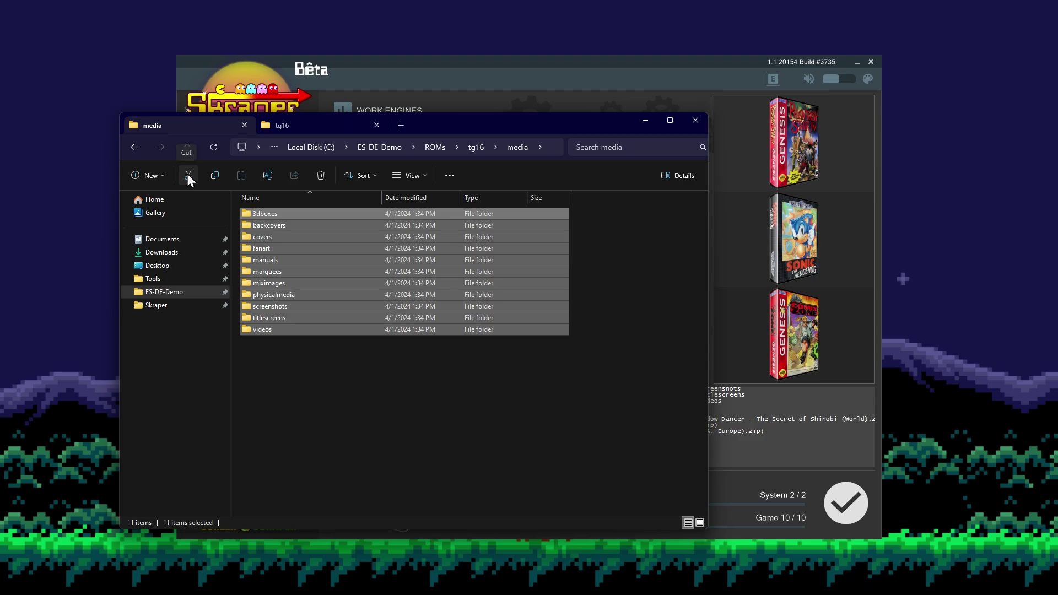
left_click(187, 175)
left_click(281, 125)
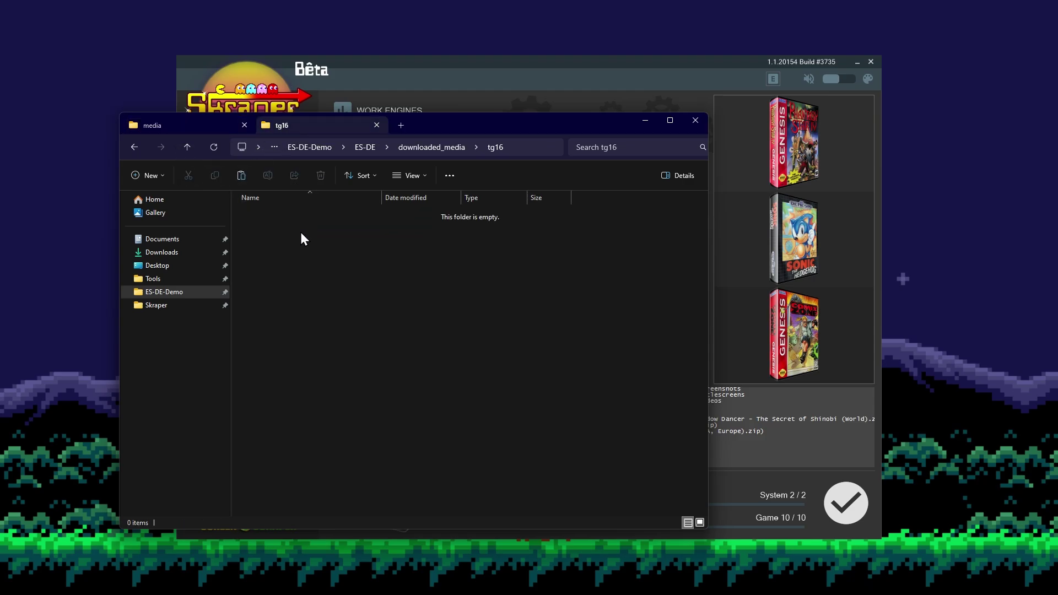
left_click(243, 182)
- Paste the cut media subfolders into downloaded_media\tg16 and delete the emptied media folder from ROMs\tg16
key("ctrl+z")
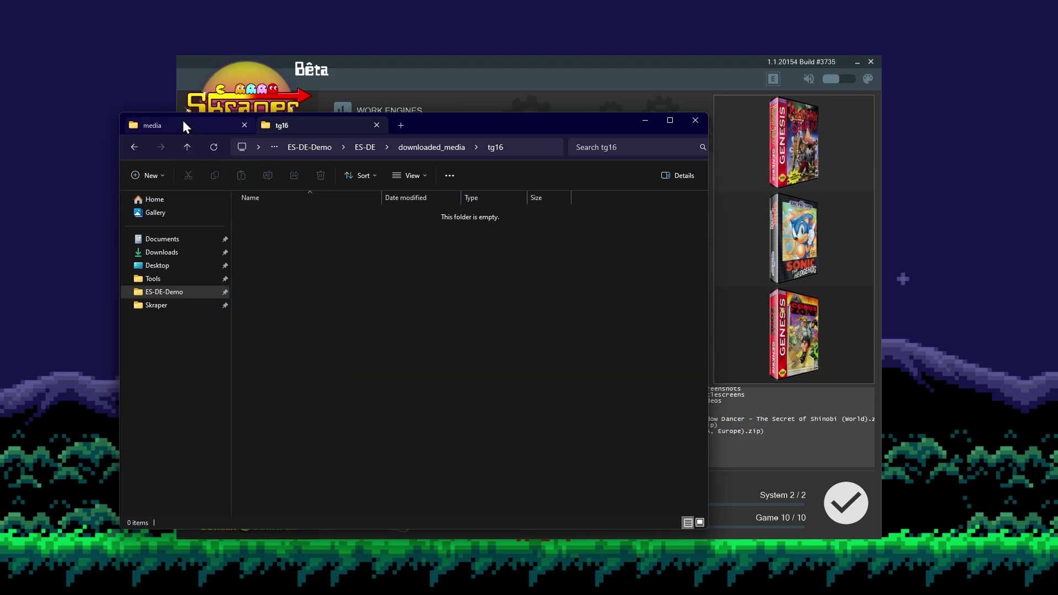
left_click(182, 126)
left_click(134, 147)
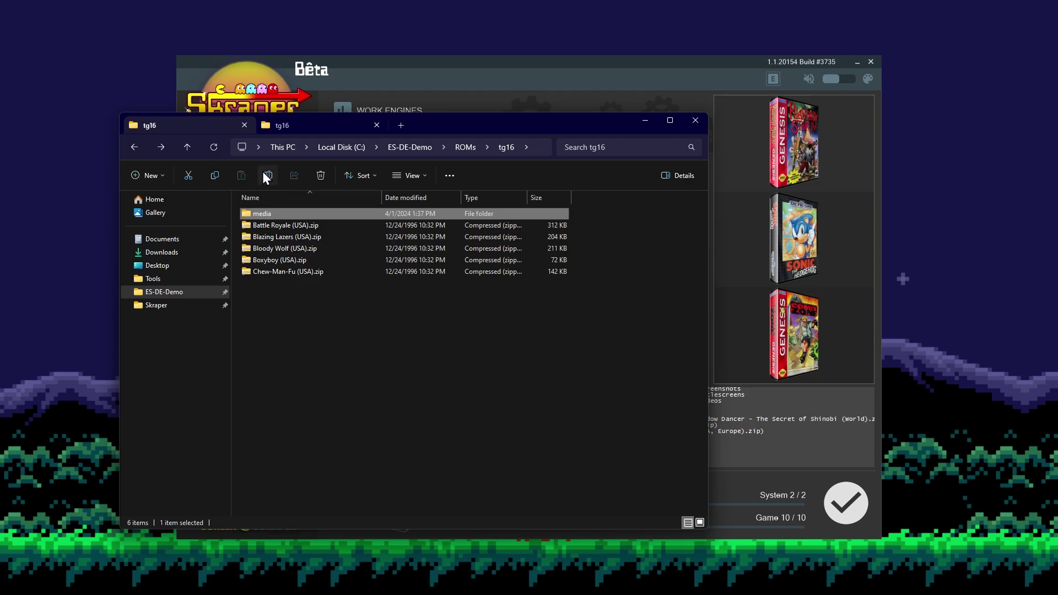
left_click(314, 174)
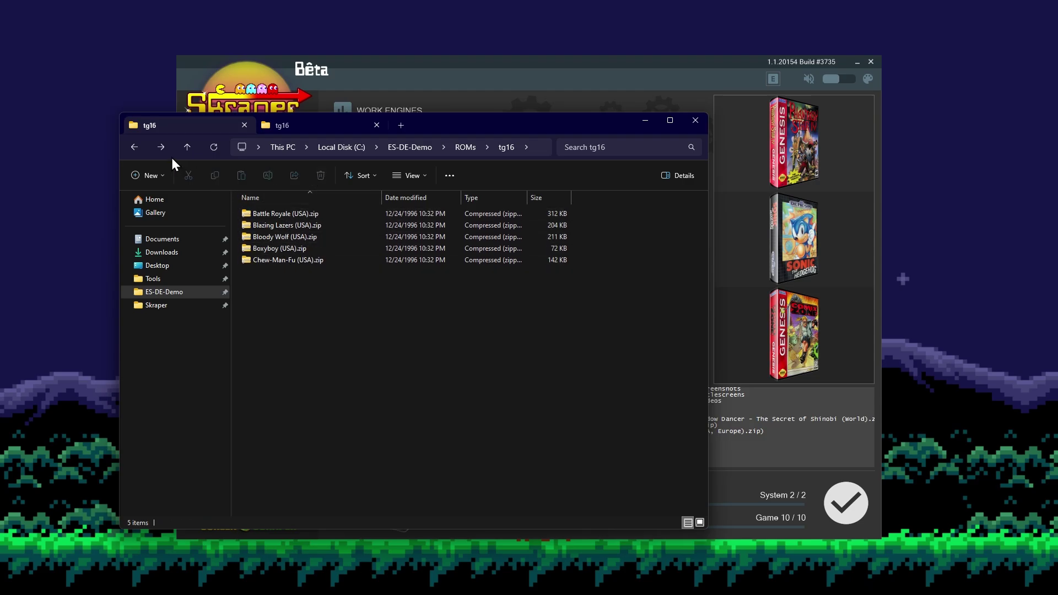
left_click(132, 147)
- Check the media subfolders in downloaded_media\tg16 and the contents of ES-DE's gamelists\genesis folder
left_click(283, 126)
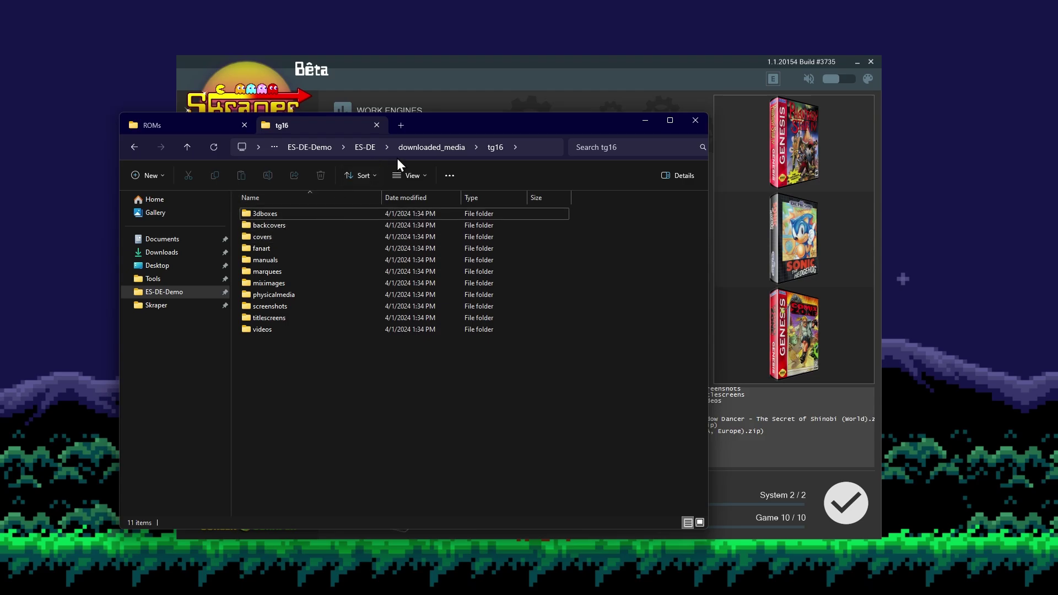
left_click(359, 148)
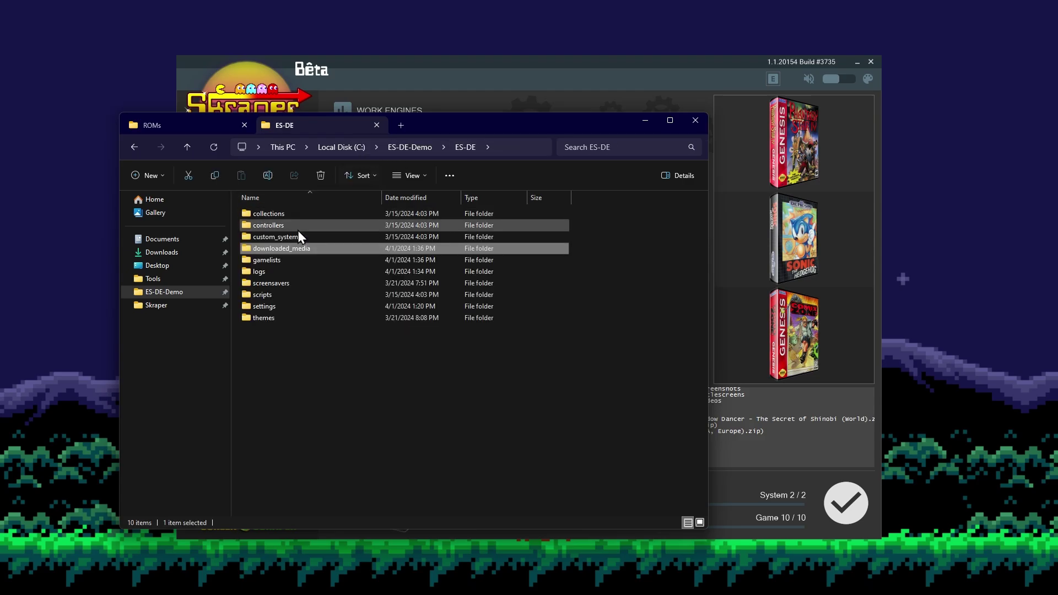
double_click(280, 261)
double_click(281, 220)
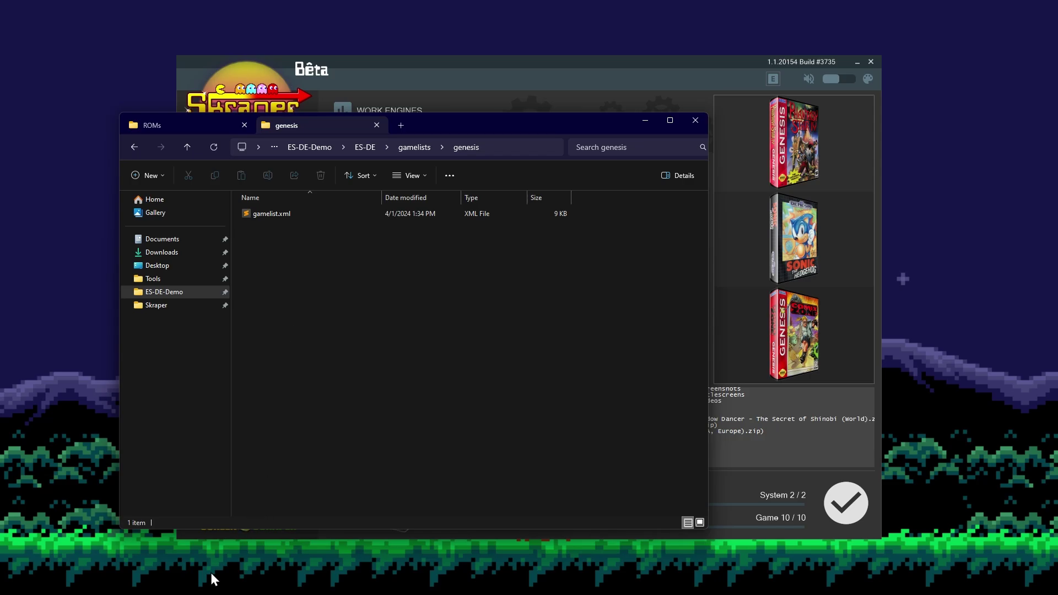
- Launch ES-DE and browse the TurboGrafx-16 and Genesis game lists to check the scraped titles and media
left_click(144, 579)
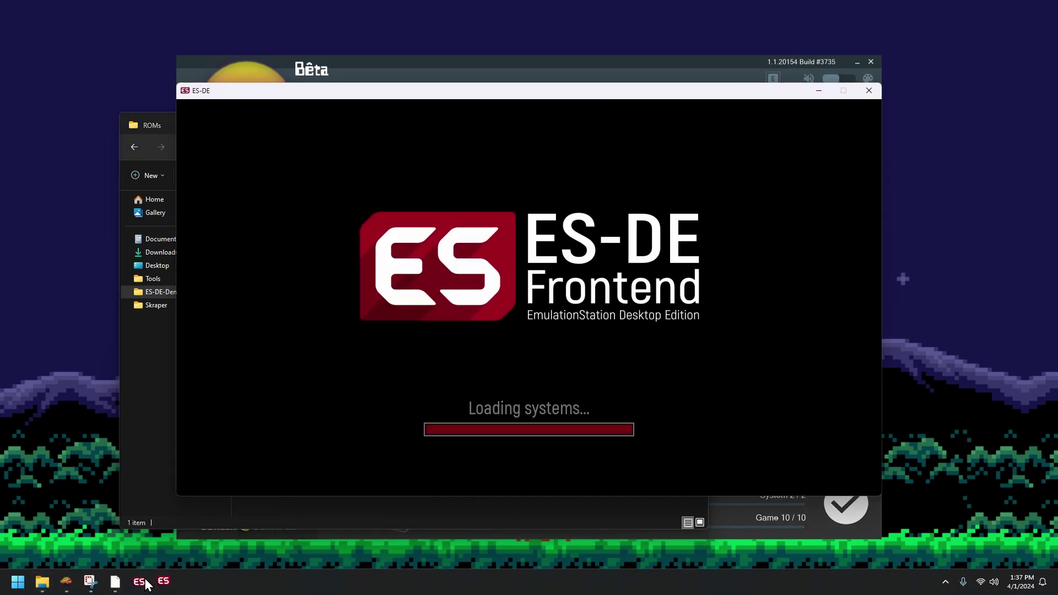
key("Return")
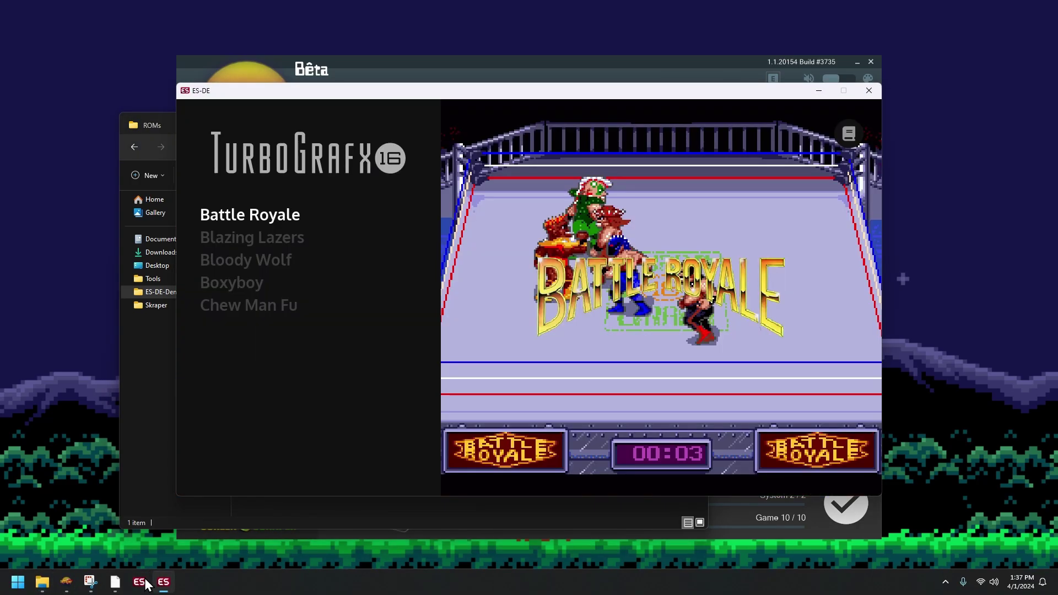
key("Down")
key("Down")
key("Down")
key("Up")
key("Right")
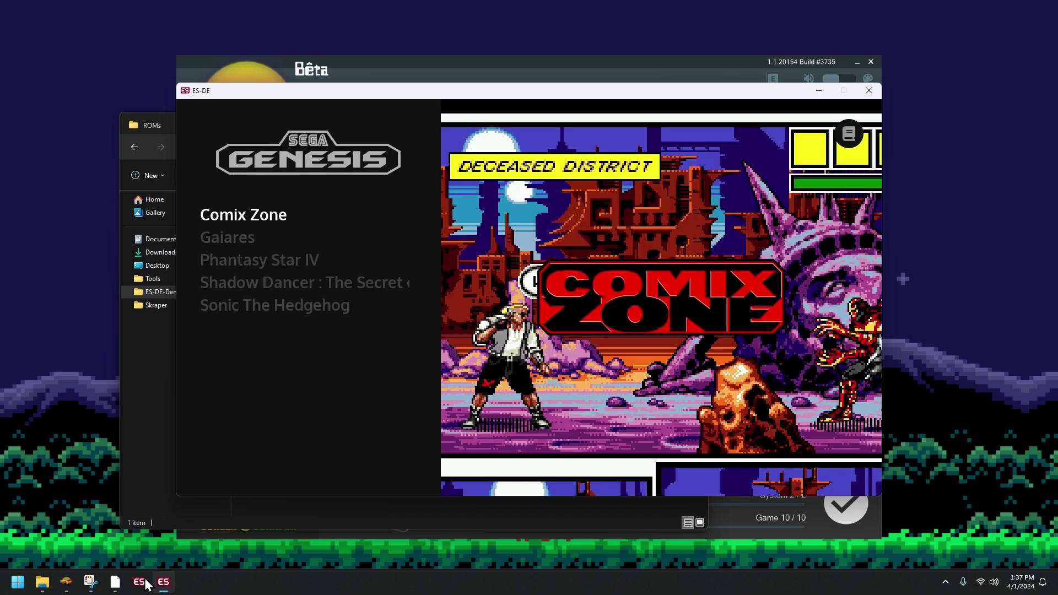
key("BackSpace")
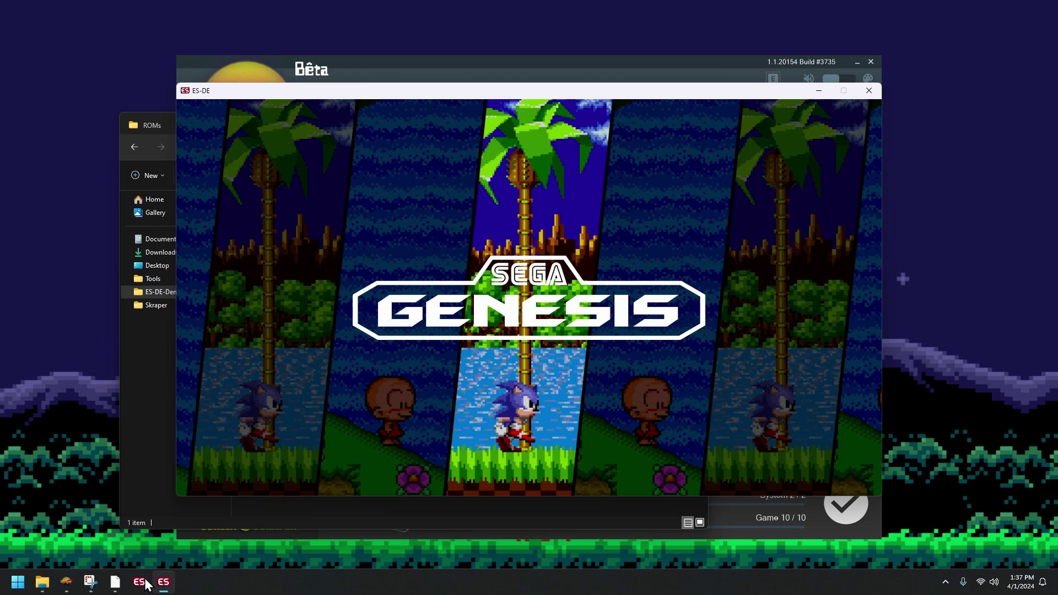
- Quit ES-DE from its main menu and minimize the File Explorer window to return to Skraper
key("Escape")
key("Down")
key("Down")
key("Down")
key("Down")
key("Down")
key("Down")
key("Down")
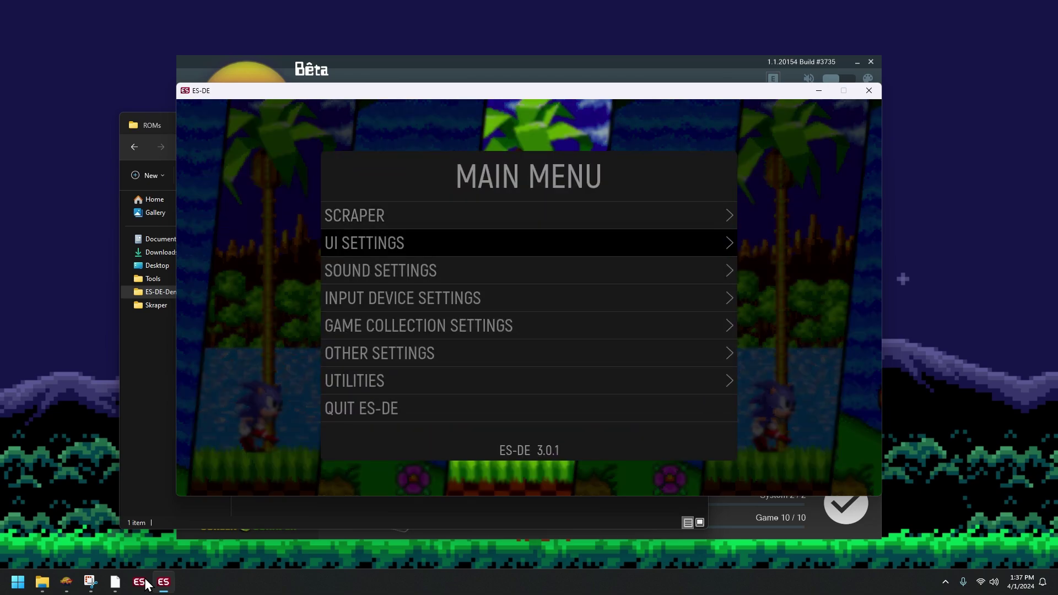
key("Return")
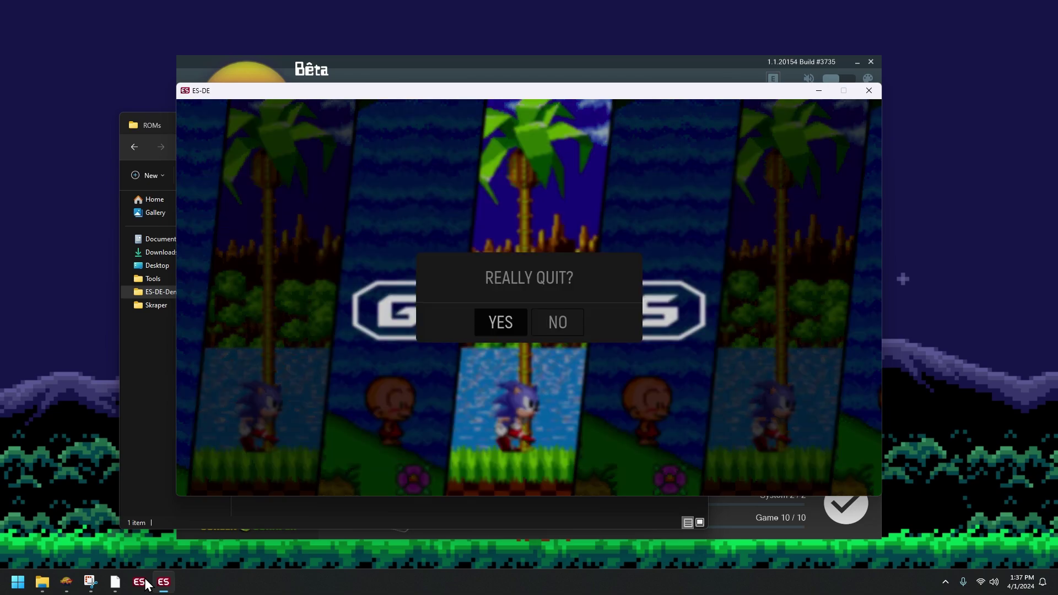
key("Return")
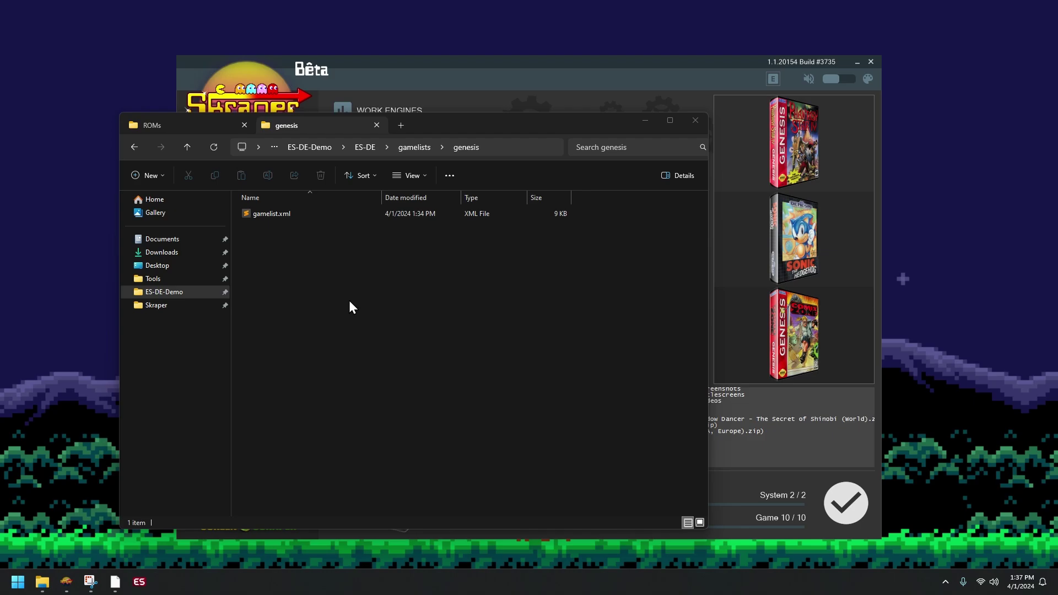
left_click(644, 120)
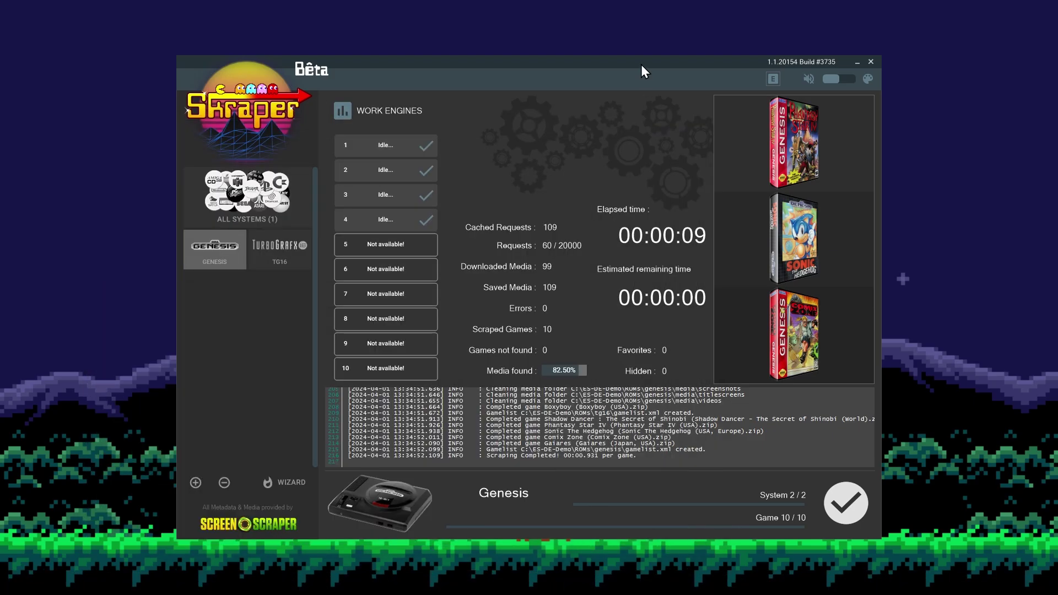